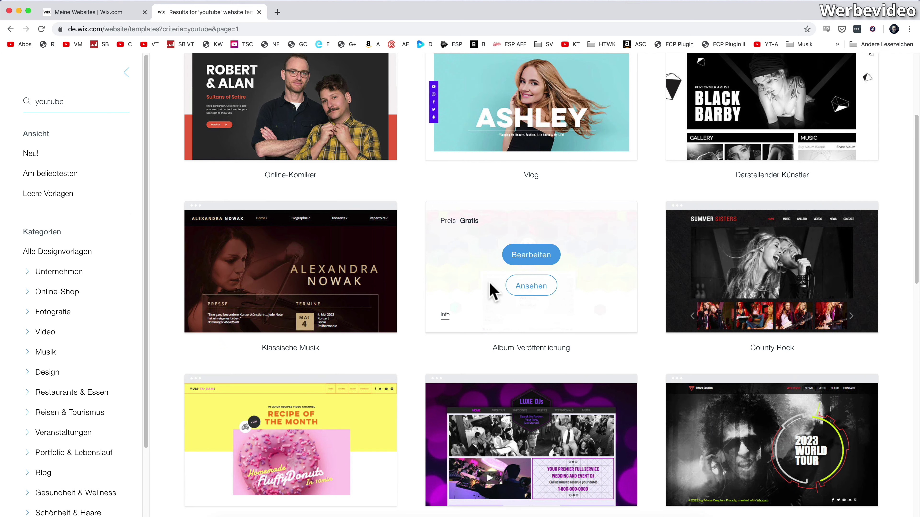
- Browse the YouTube template results and open the preview of the Dokumentarfilm template
scroll(492, 290, down, 4)
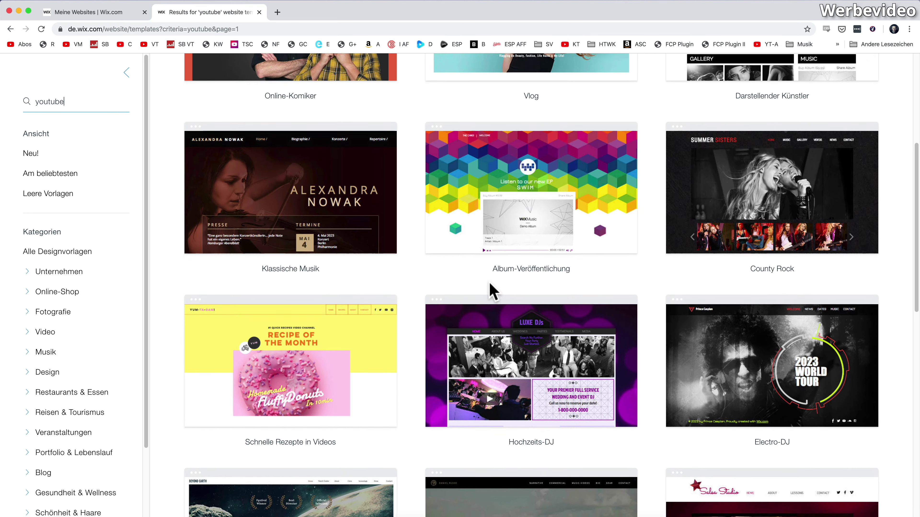
scroll(492, 290, down, 3)
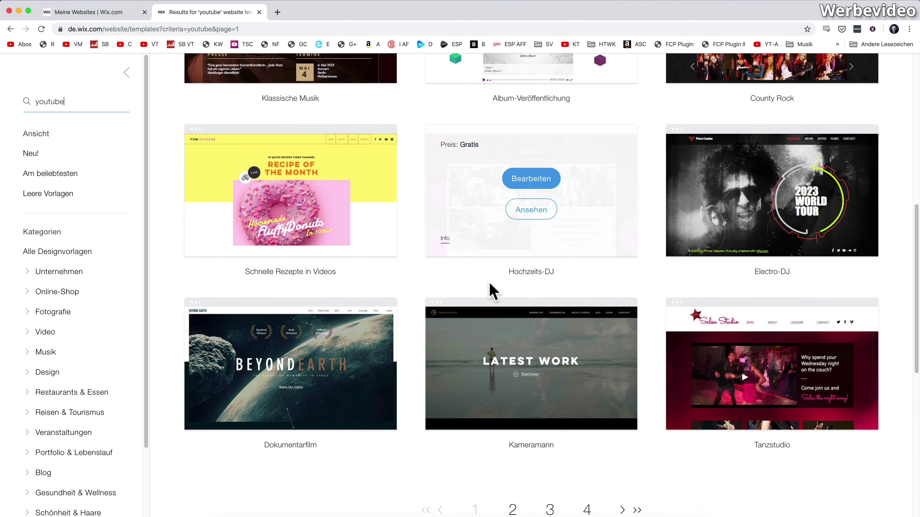
mouse_move(291, 370)
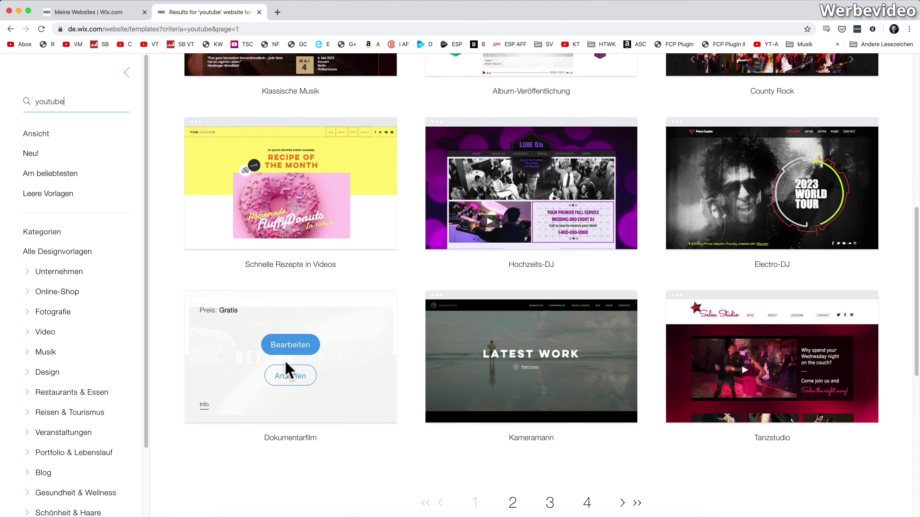
click(286, 377)
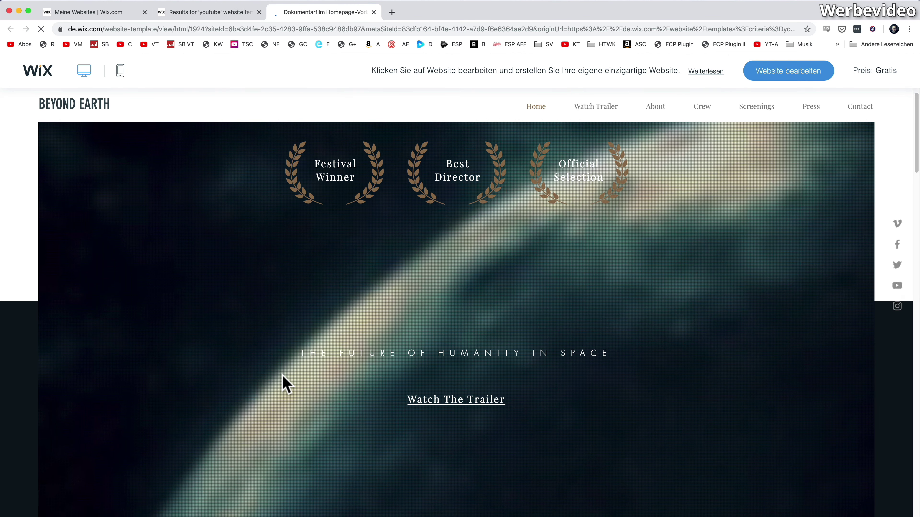
- Look through the Dokumentarfilm template's home page preview and open the template for editing
scroll(284, 384, down, 10)
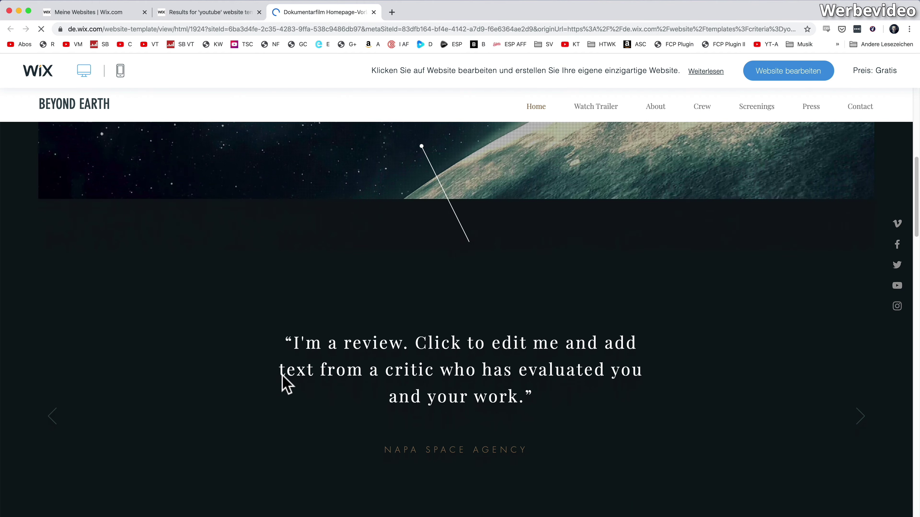
scroll(285, 384, down, 12)
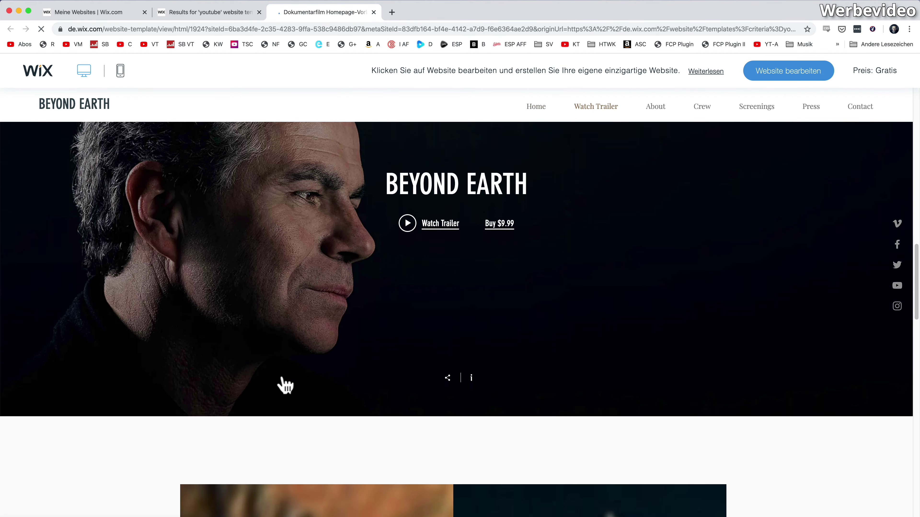
scroll(284, 384, down, 14)
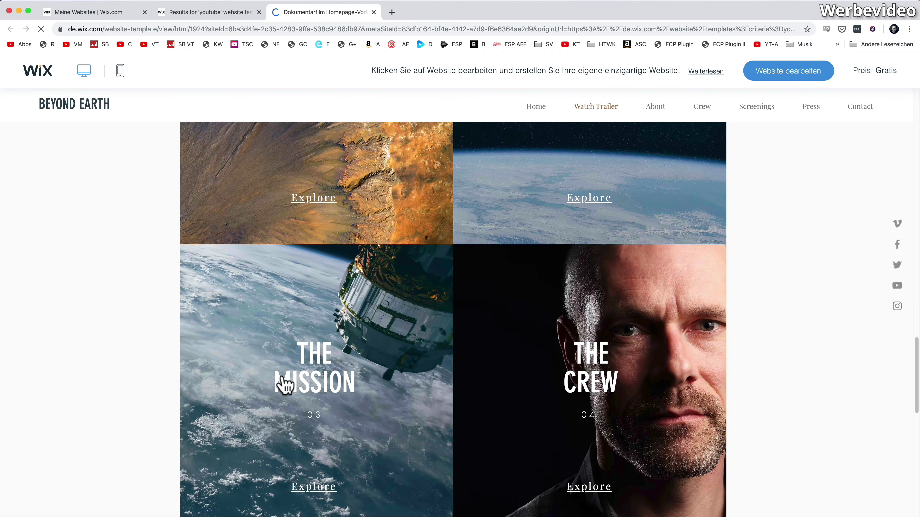
scroll(283, 376, down, 13)
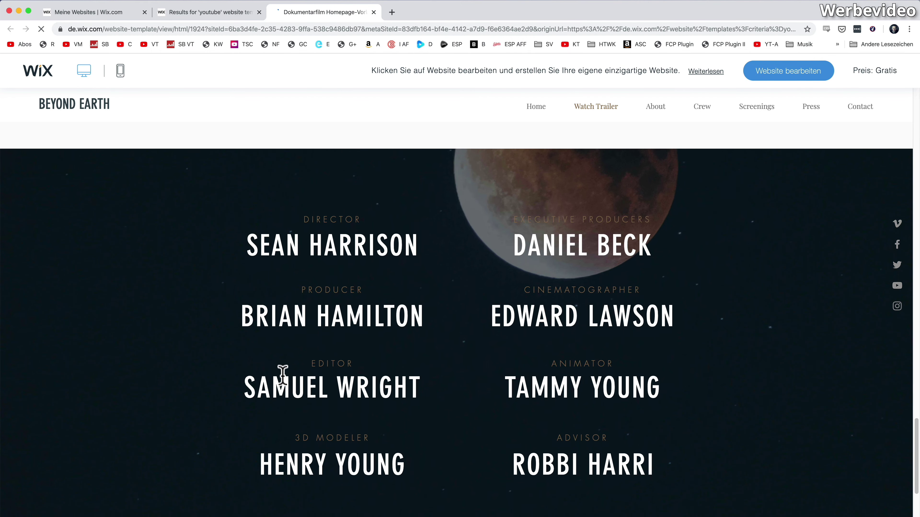
scroll(283, 376, up, 5)
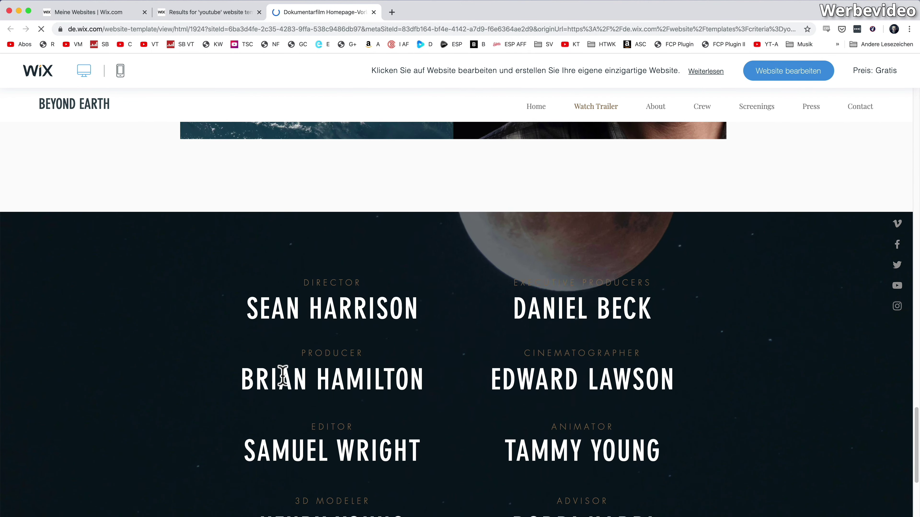
scroll(283, 377, down, 4)
scroll(283, 376, down, 3)
scroll(283, 377, up, 20)
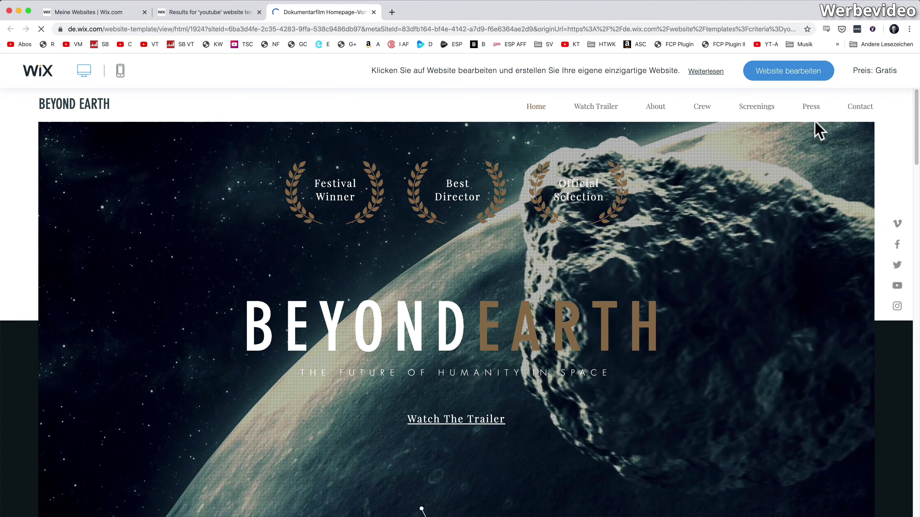
click(798, 76)
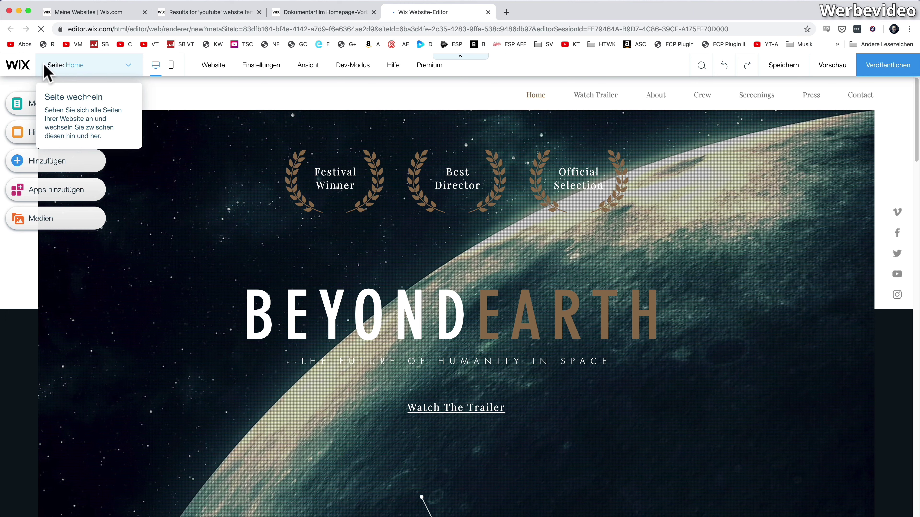
- Switch to the Press page, look through its content, and return to the Home page
click(77, 67)
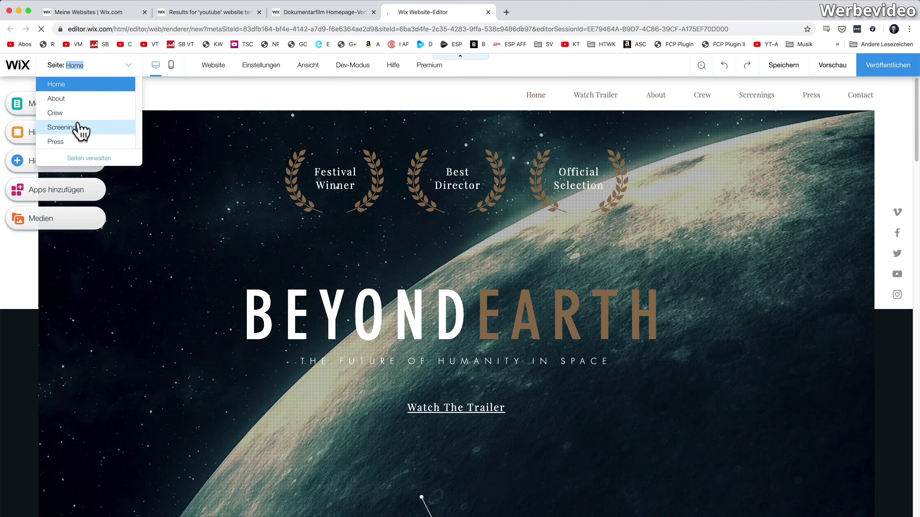
click(58, 140)
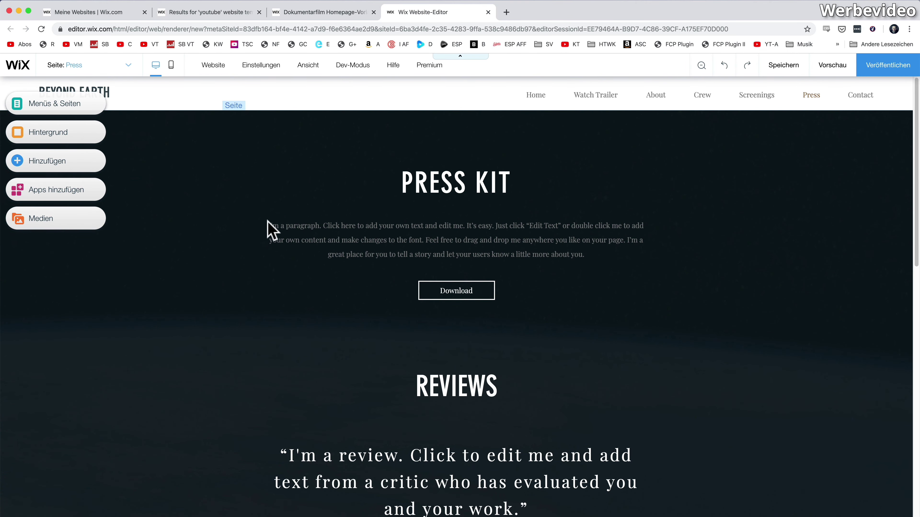
scroll(281, 230, down, 15)
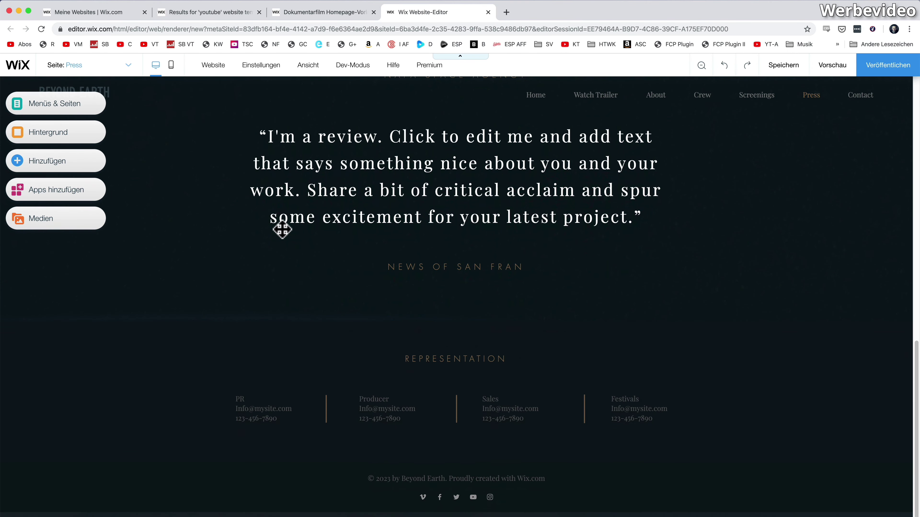
scroll(281, 230, up, 15)
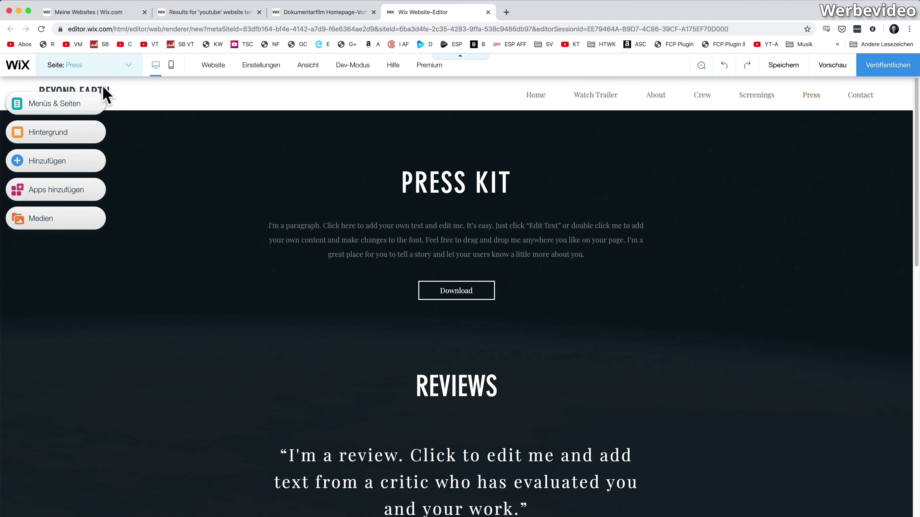
click(116, 71)
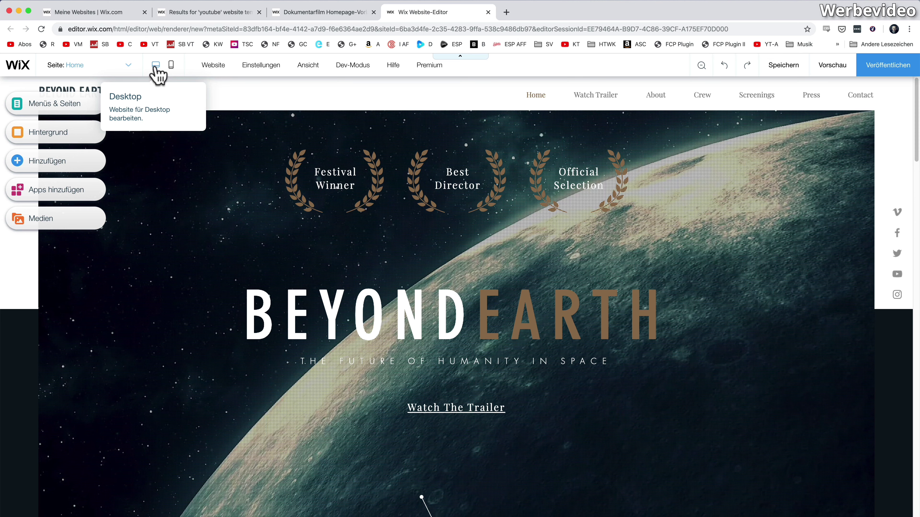
- Examine the Home page's mobile layout and return to the desktop version
click(171, 65)
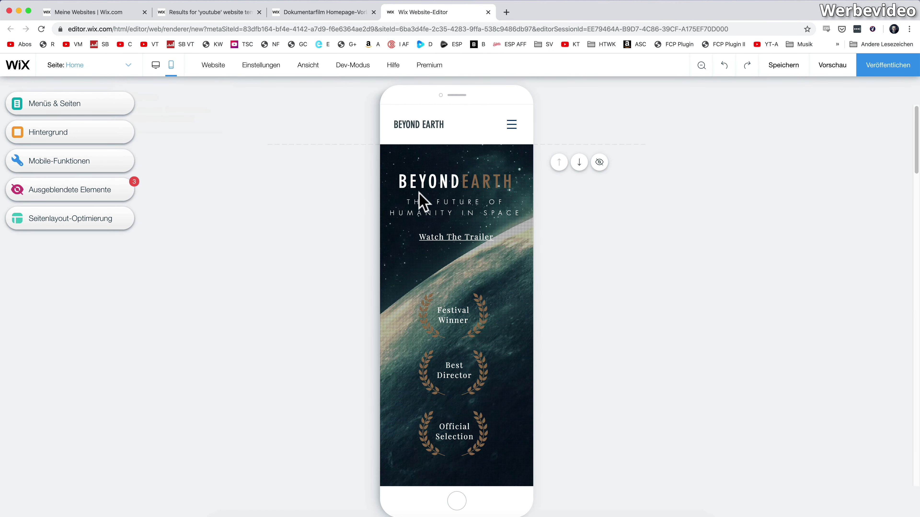
scroll(462, 207, down, 5)
scroll(463, 209, down, 12)
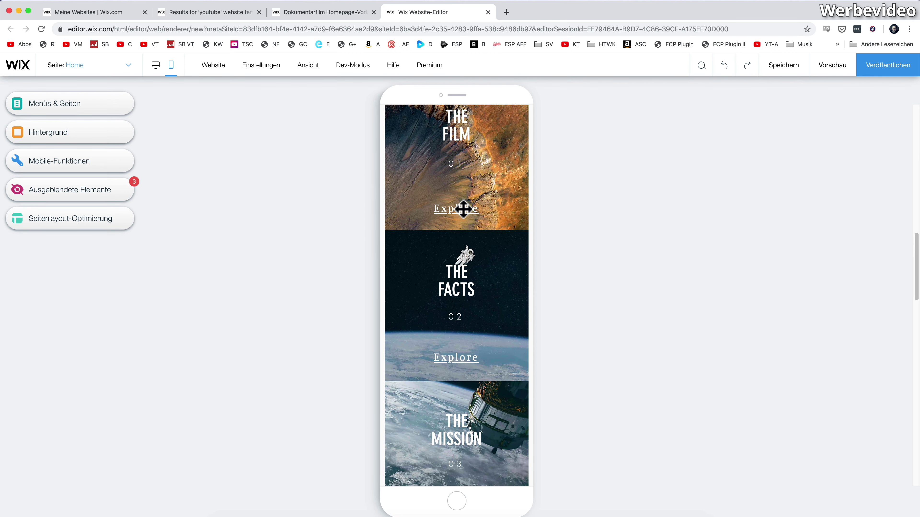
scroll(464, 209, up, 15)
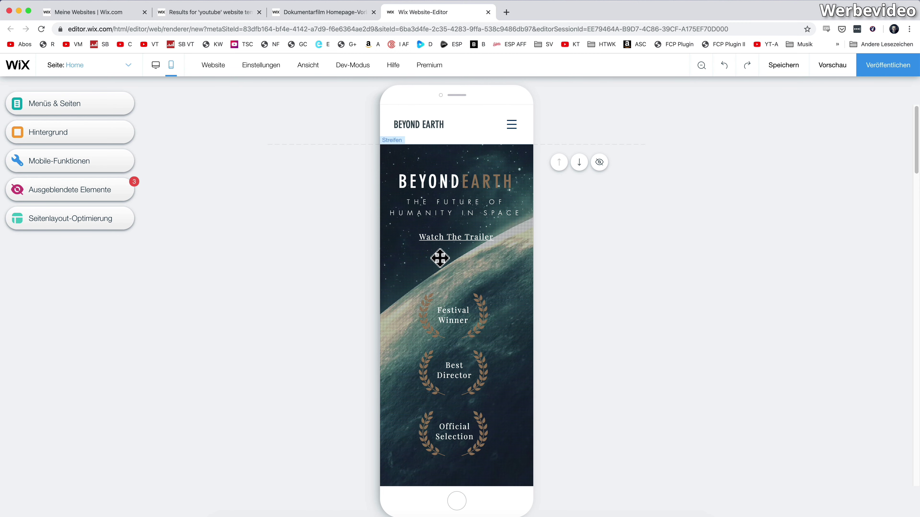
scroll(439, 258, down, 5)
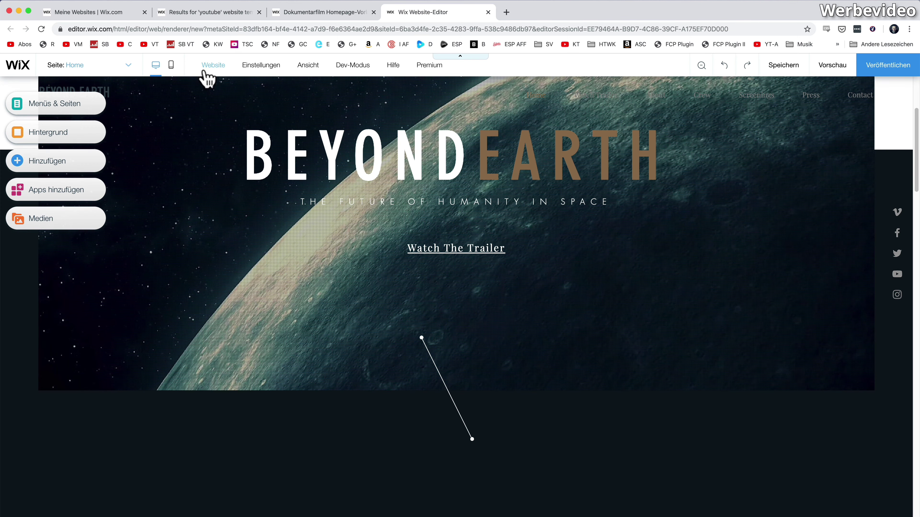
- Save the website under a free Wix domain, using the site owner's full name as the website name, and dismiss the confirmation
mouse_move(215, 73)
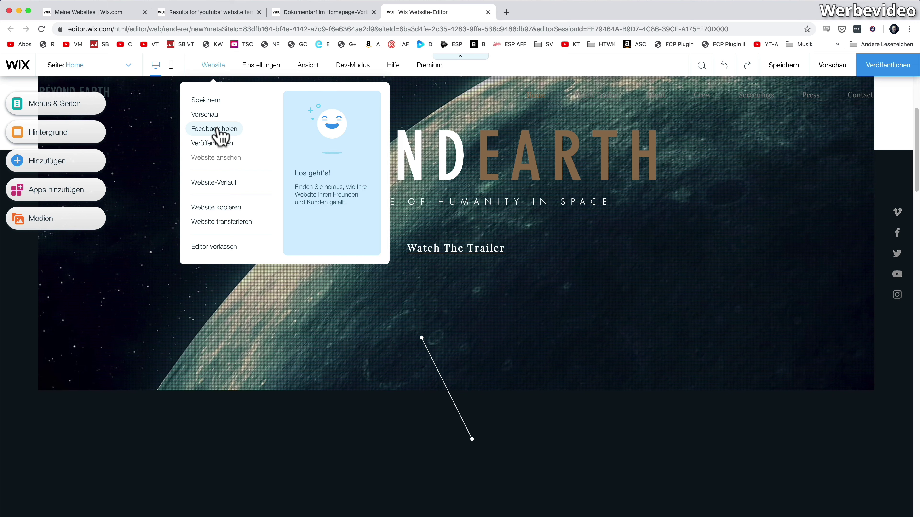
click(213, 101)
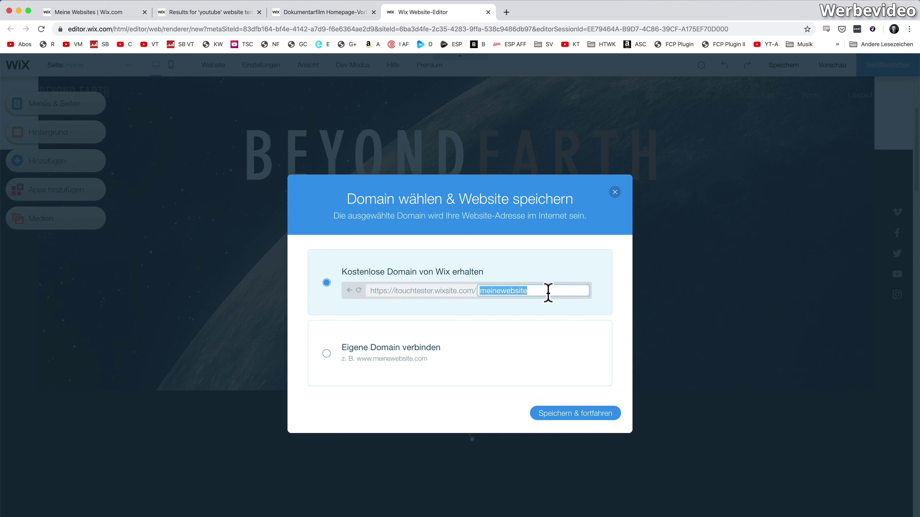
text(d)
key(BackSpace)
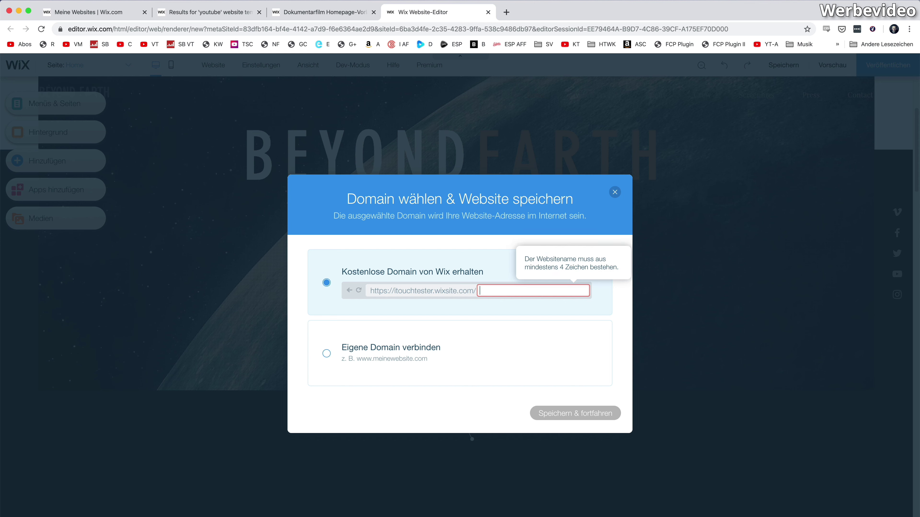
text(ValentinMoeller)
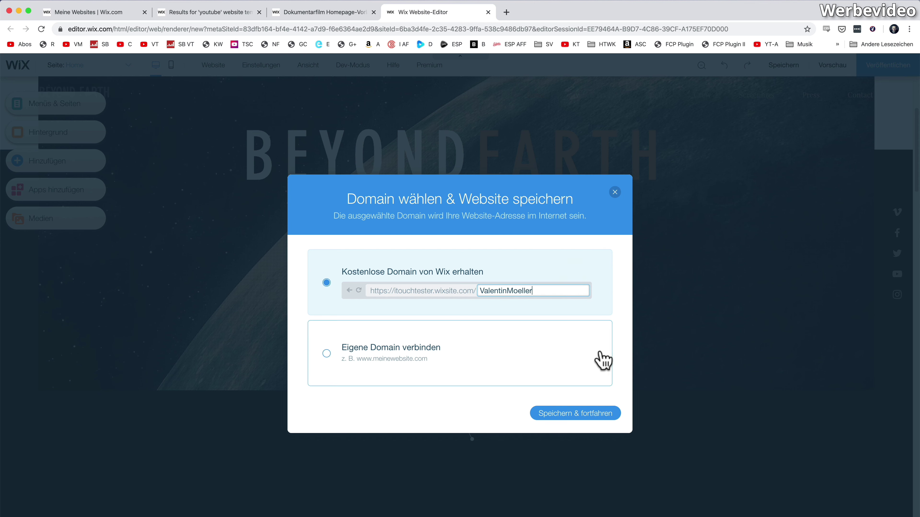
click(570, 415)
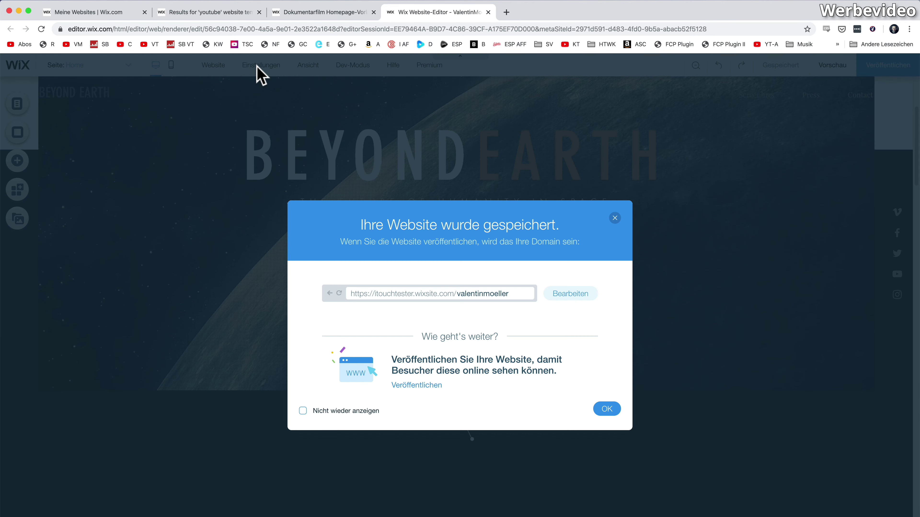
click(261, 74)
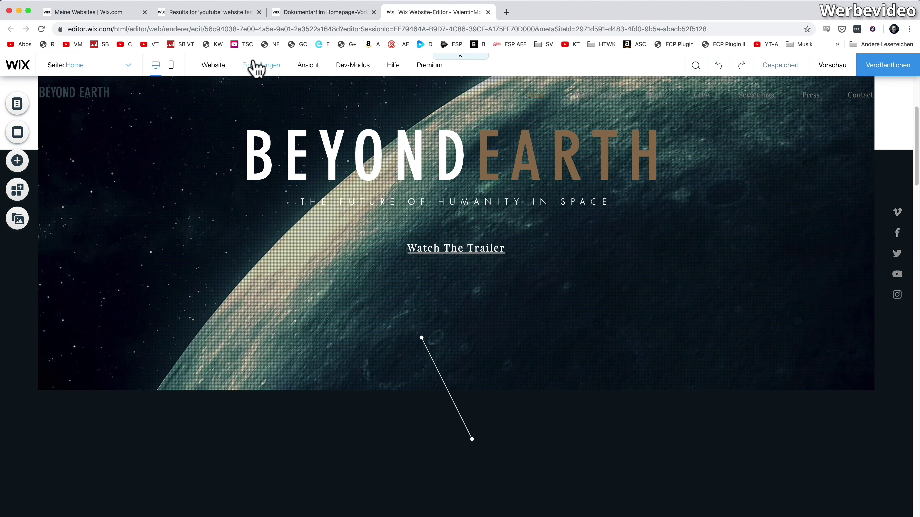
click(255, 67)
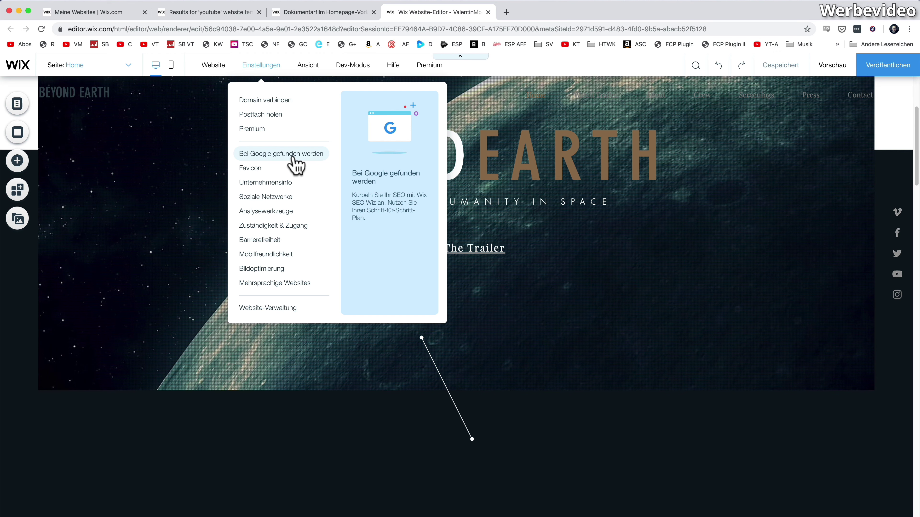
click(253, 170)
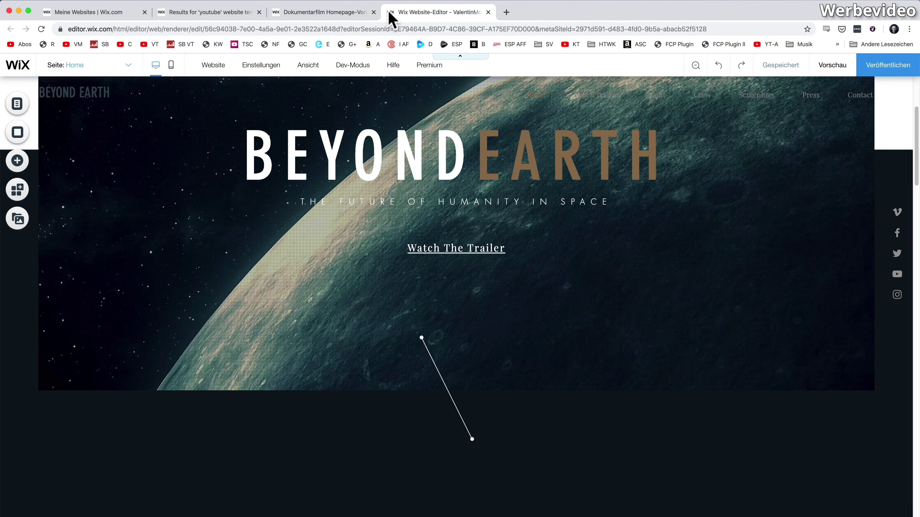
mouse_move(262, 66)
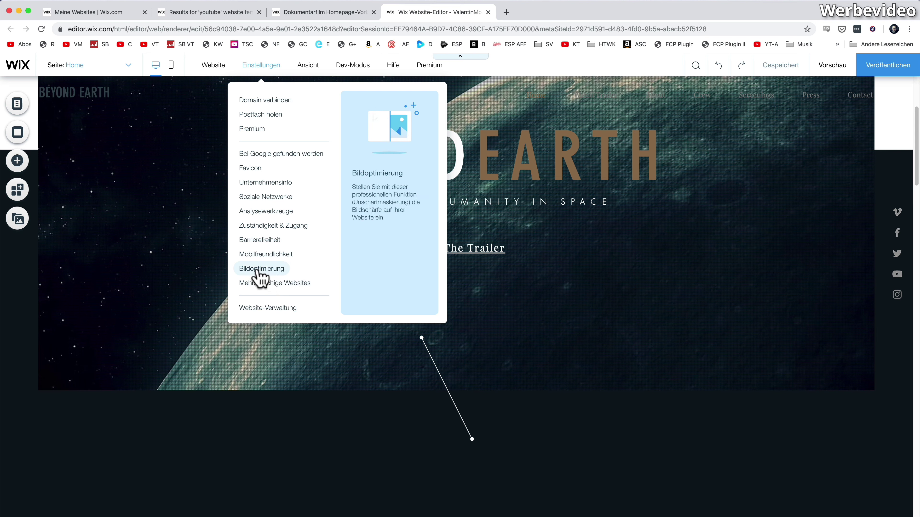
- Show the Bearbeitungsleiste, Lineale and Rasterlinien in the editor's view options
mouse_move(312, 69)
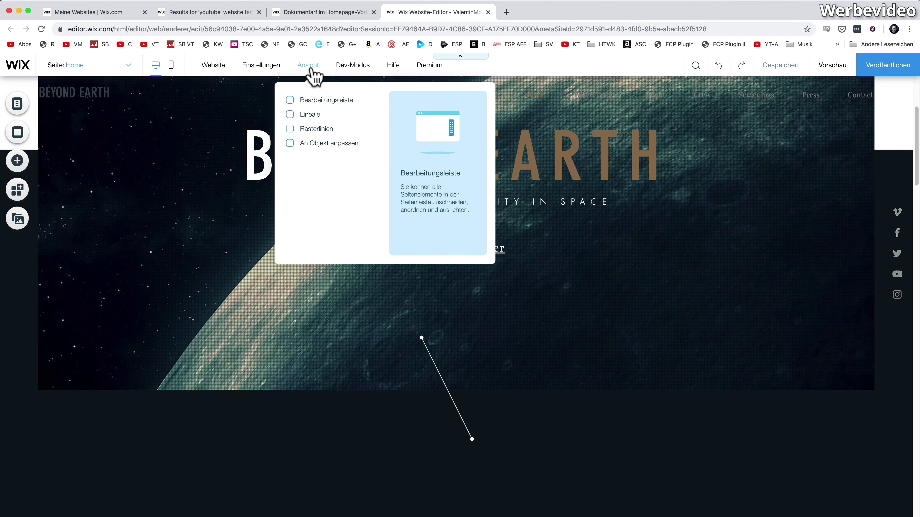
click(290, 101)
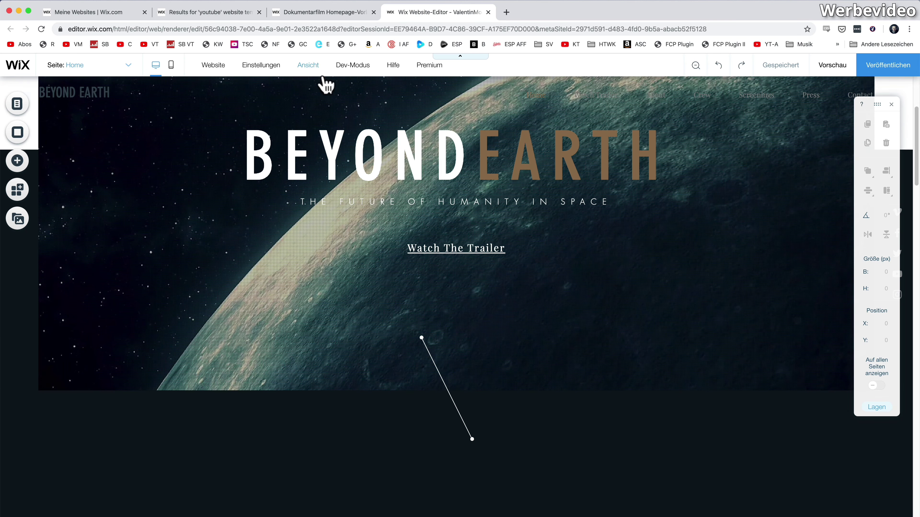
mouse_move(297, 69)
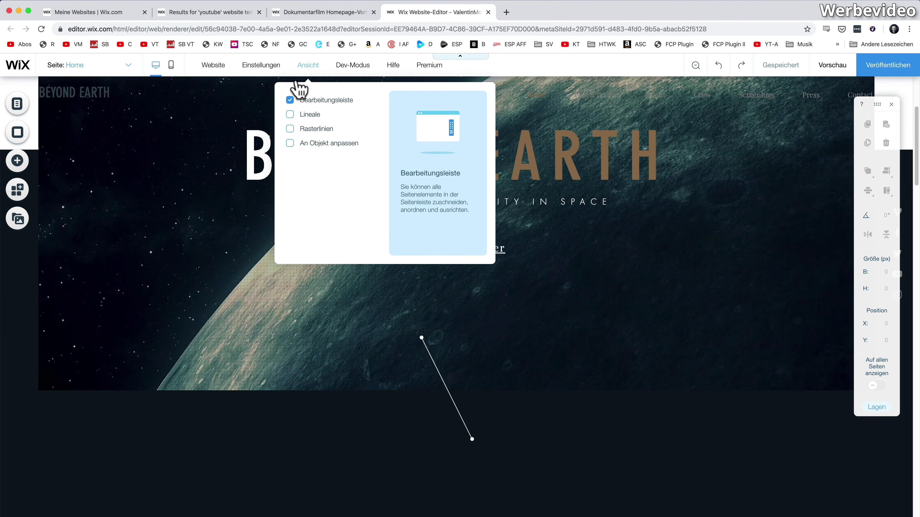
click(290, 115)
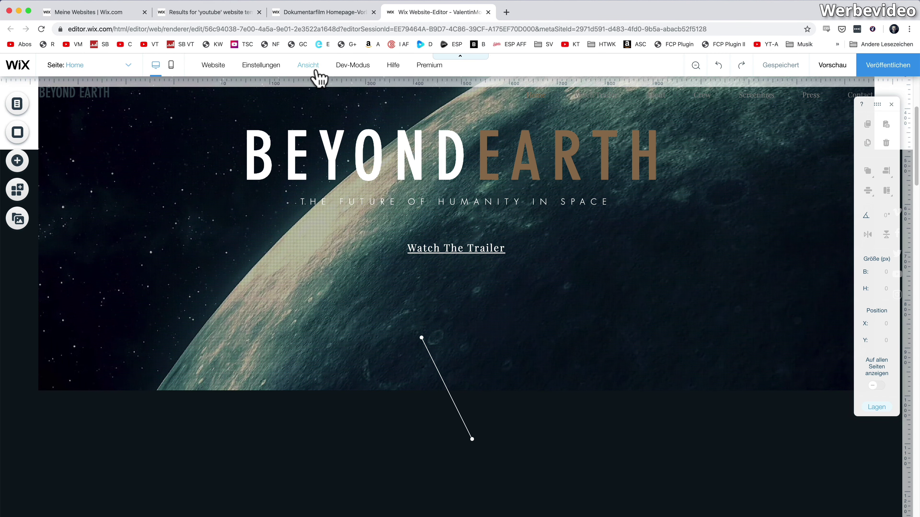
mouse_move(310, 68)
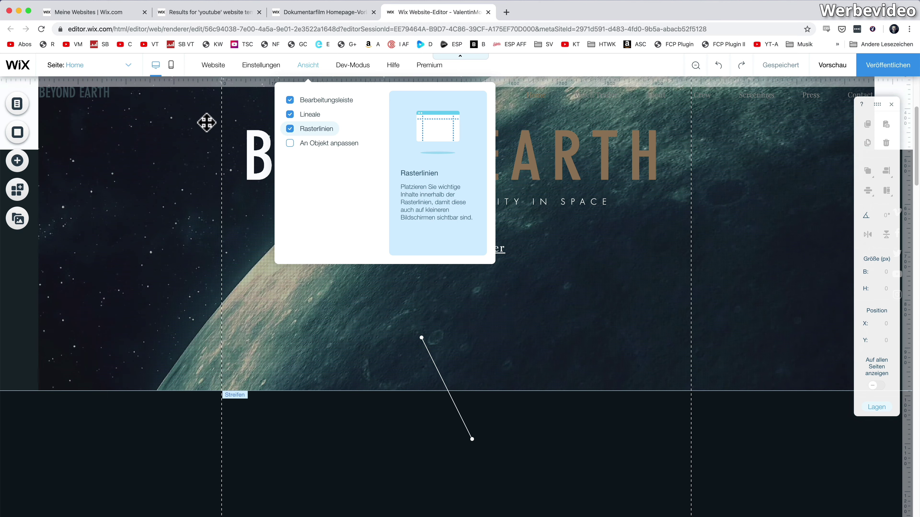
scroll(206, 123, up, 5)
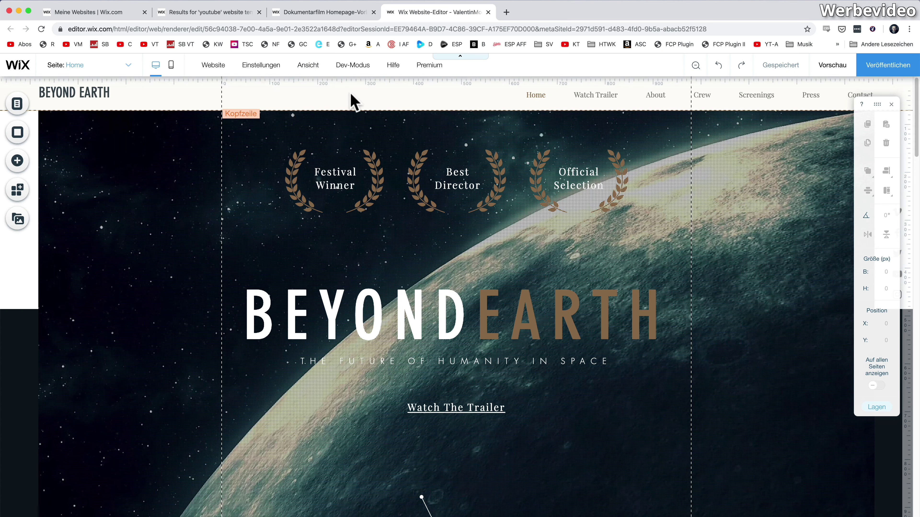
- Try moving the Festival Winner laurel graphic outside the page's grid lines, and undo the move
scroll(376, 181, down, 15)
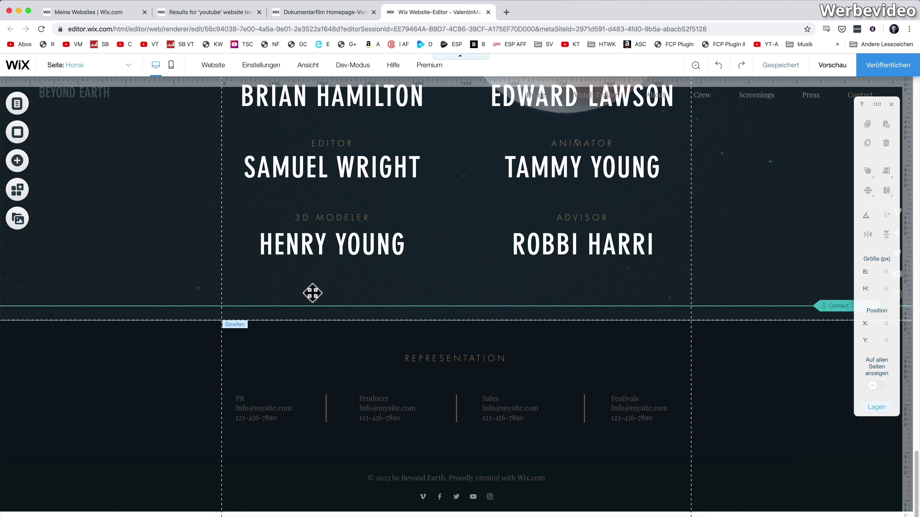
scroll(312, 293, up, 15)
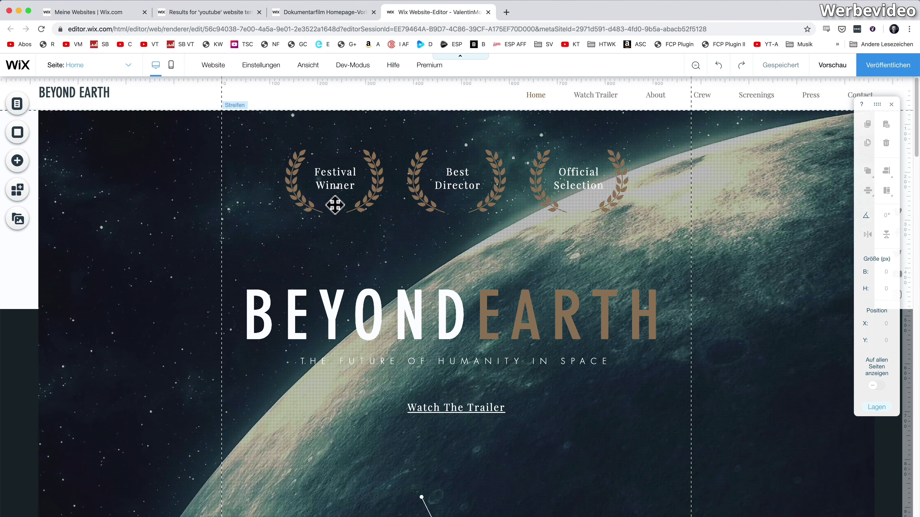
drag(332, 201, 173, 226)
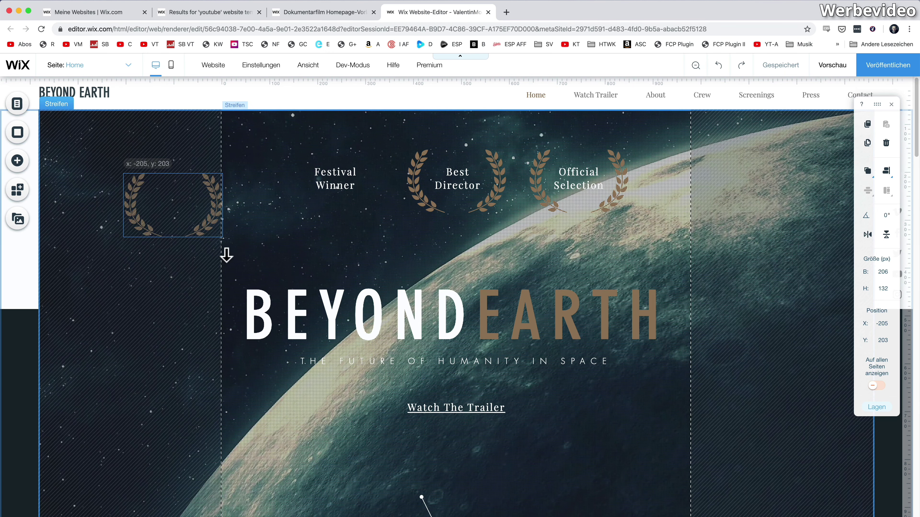
drag(226, 256, 227, 255)
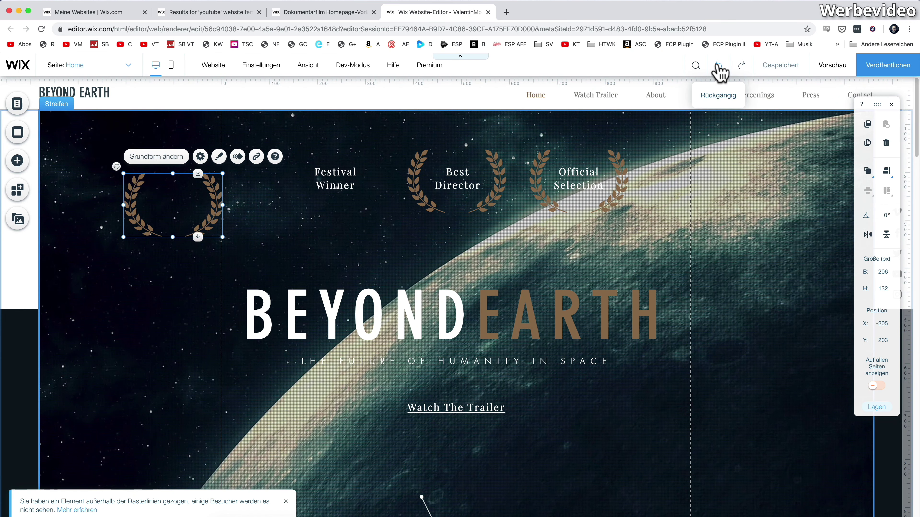
click(718, 66)
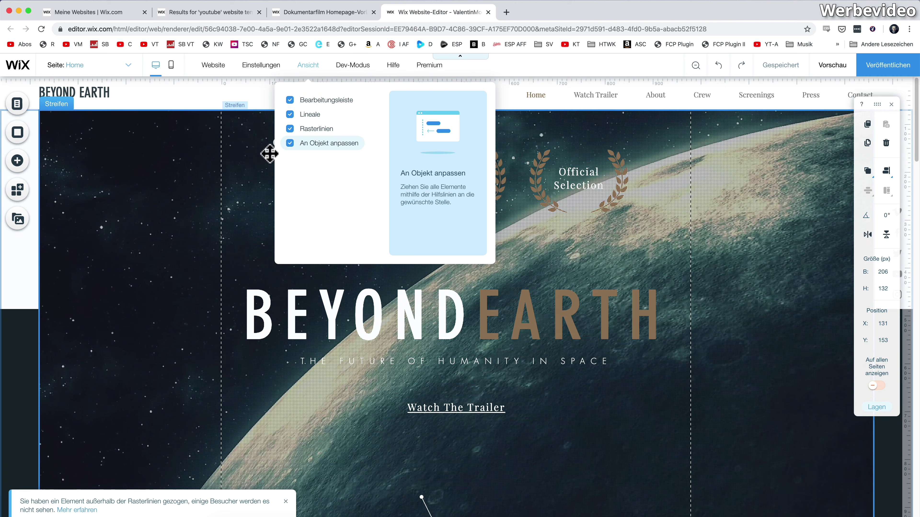
- Move the large BEYOND EARTH heading in the hero strip slightly up, to Y position 394
click(270, 154)
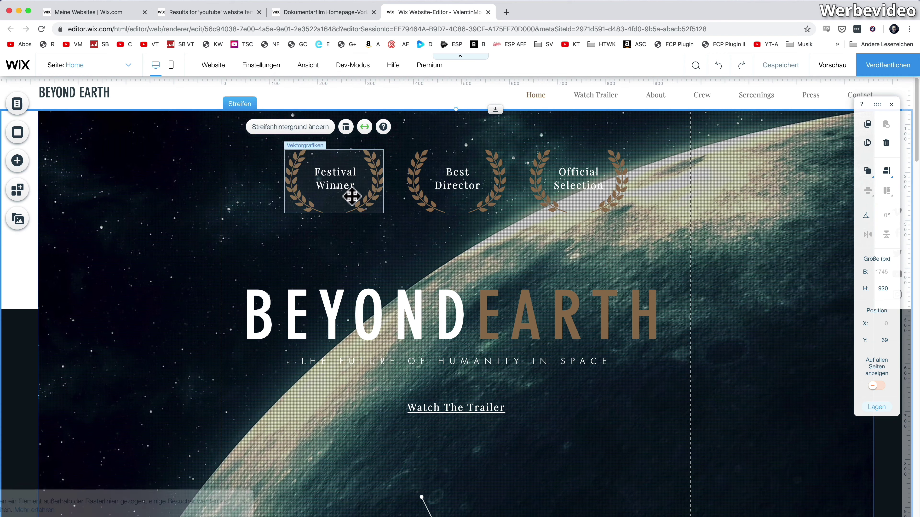
mouse_move(381, 305)
mouse_down()
mouse_move(383, 263)
mouse_move(382, 296)
mouse_up()
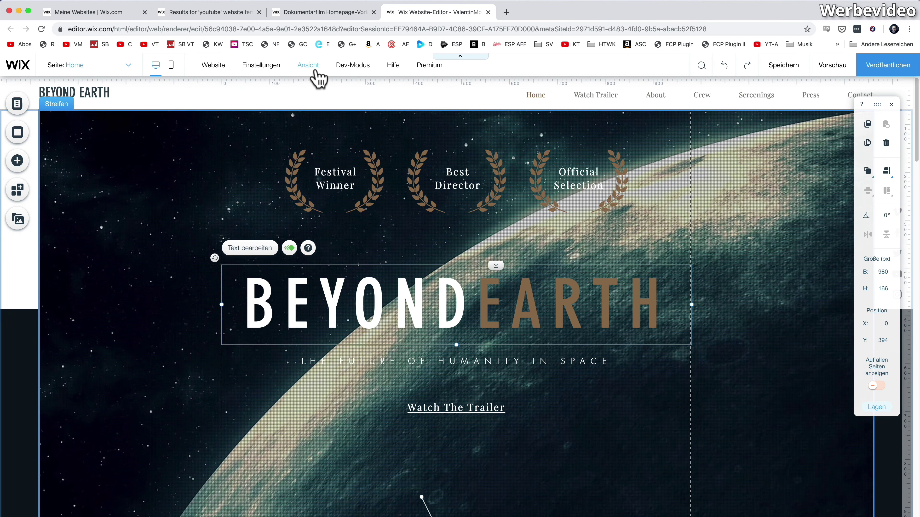
mouse_move(309, 65)
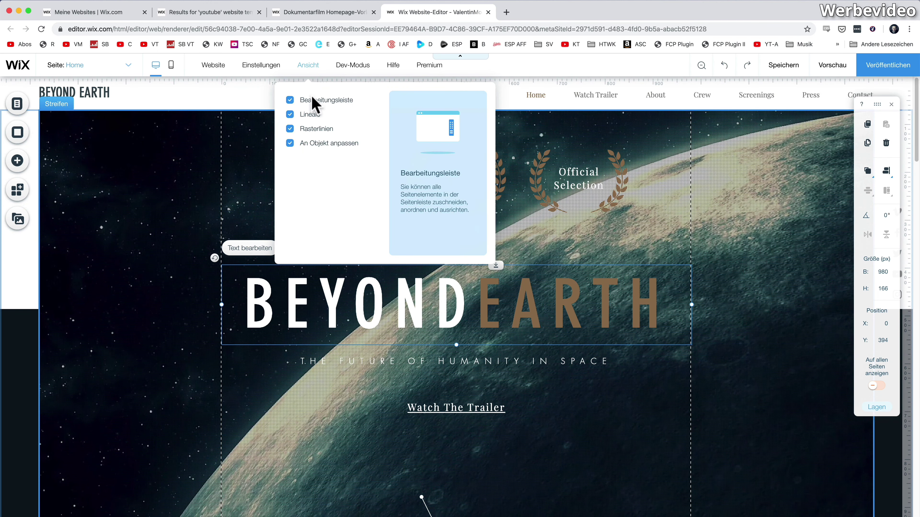
mouse_move(347, 68)
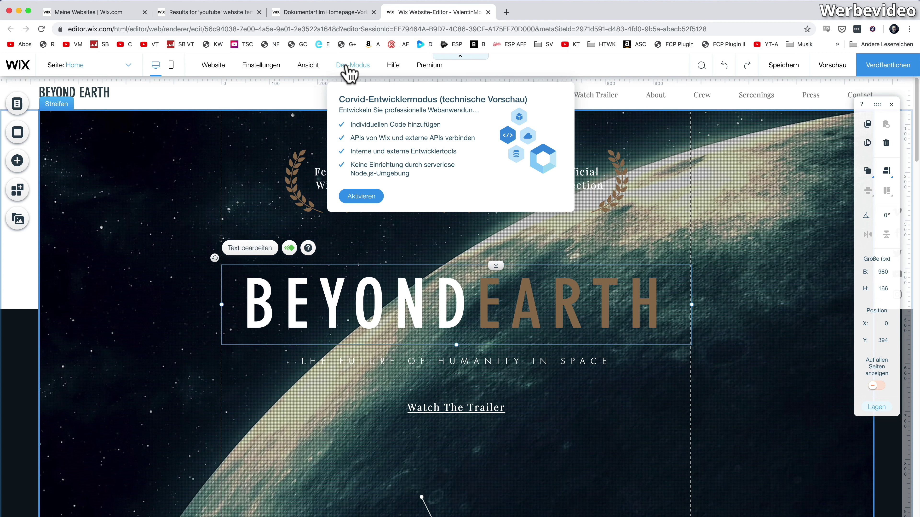
mouse_move(396, 67)
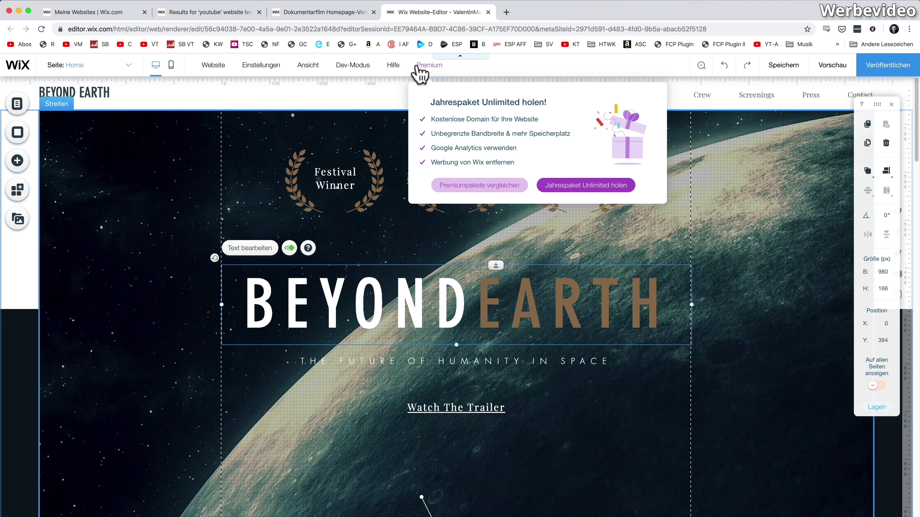
- Try moving the portrait strip above the review strip in zoom mode, undo the move, and leave zoom mode
click(702, 66)
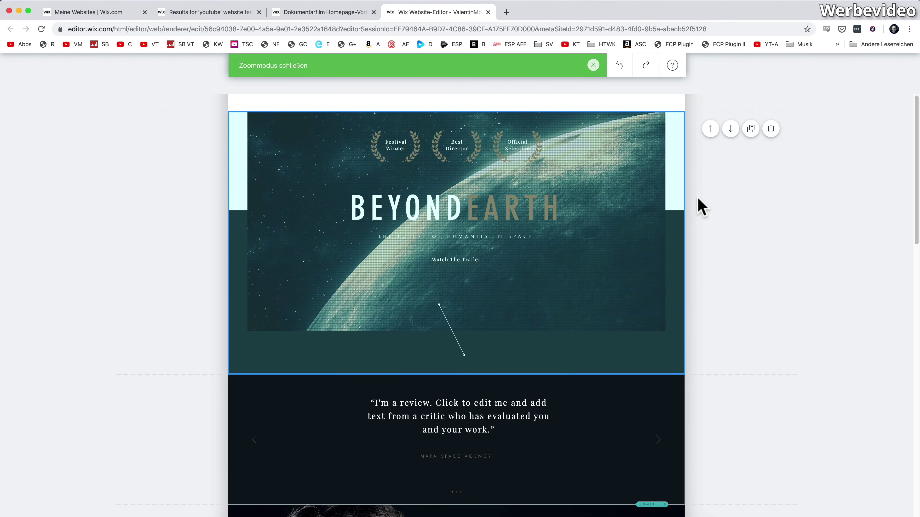
scroll(702, 207, down, 15)
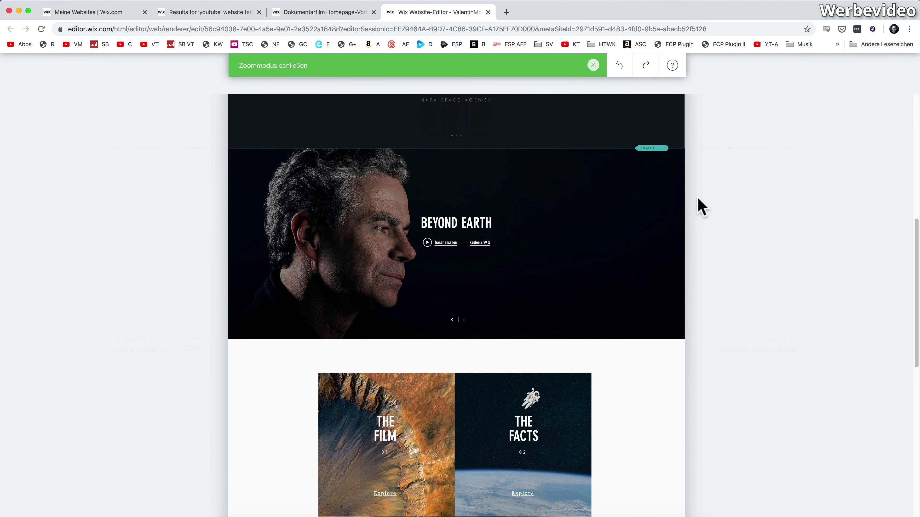
scroll(701, 207, down, 3)
scroll(701, 207, up, 8)
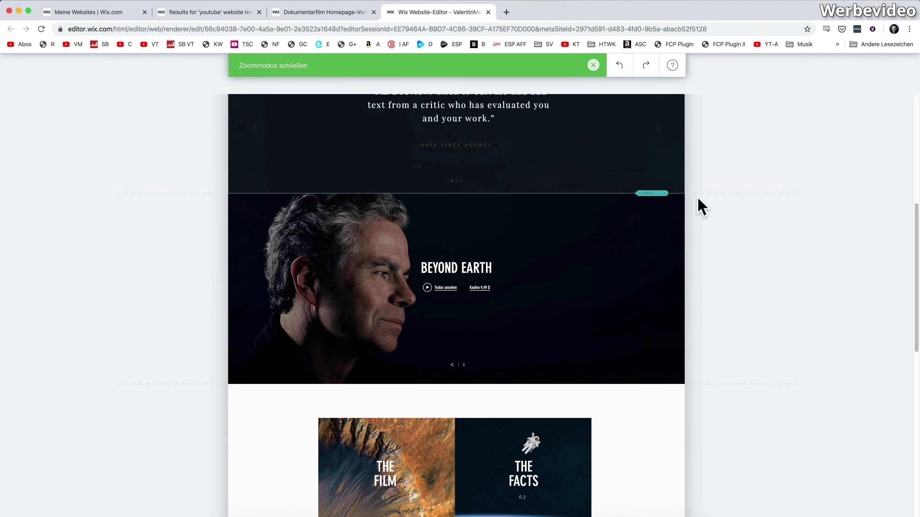
right_click(507, 332)
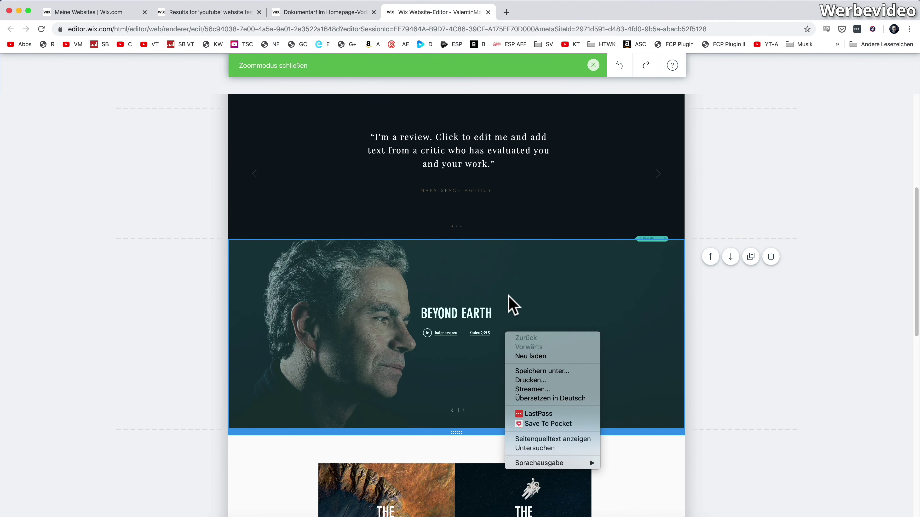
click(510, 303)
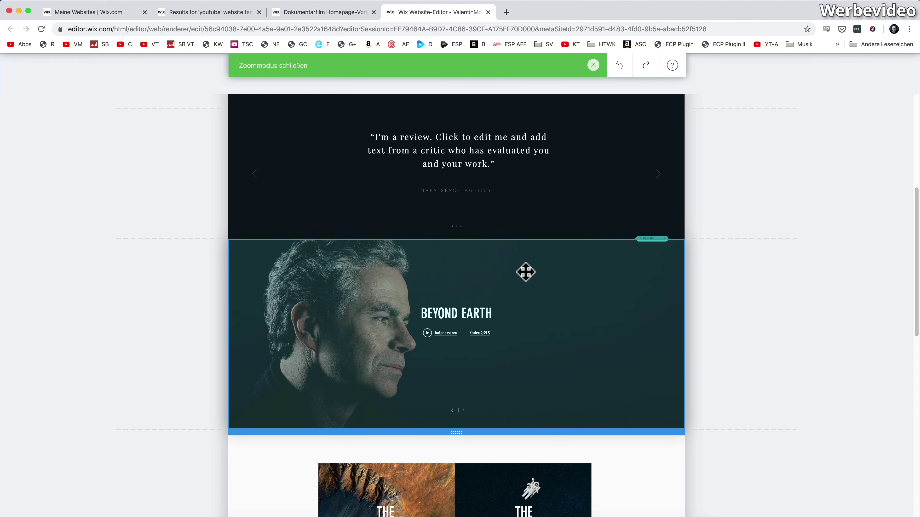
drag(524, 271, 528, 112)
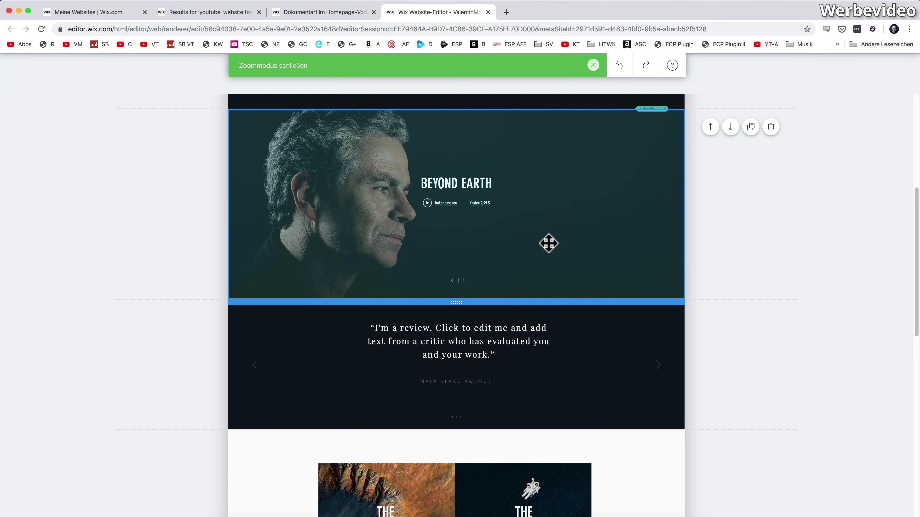
scroll(548, 242, up, 3)
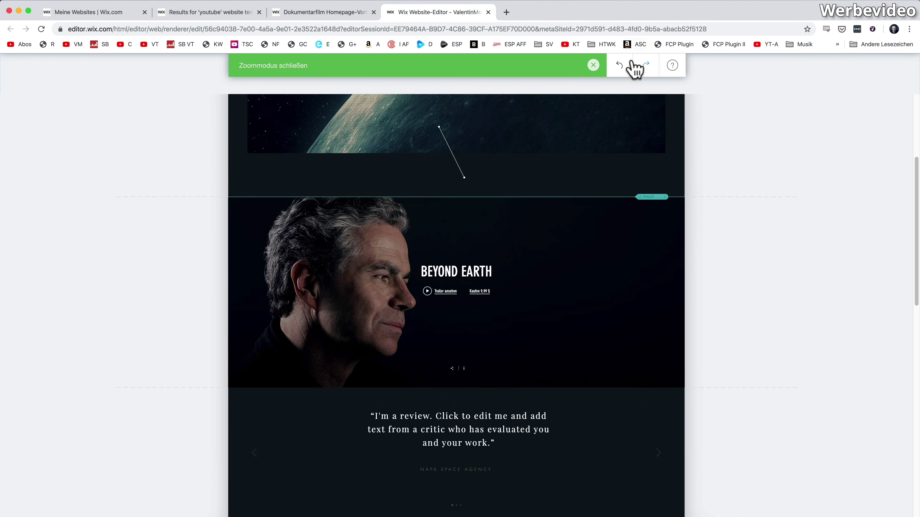
key(super+z)
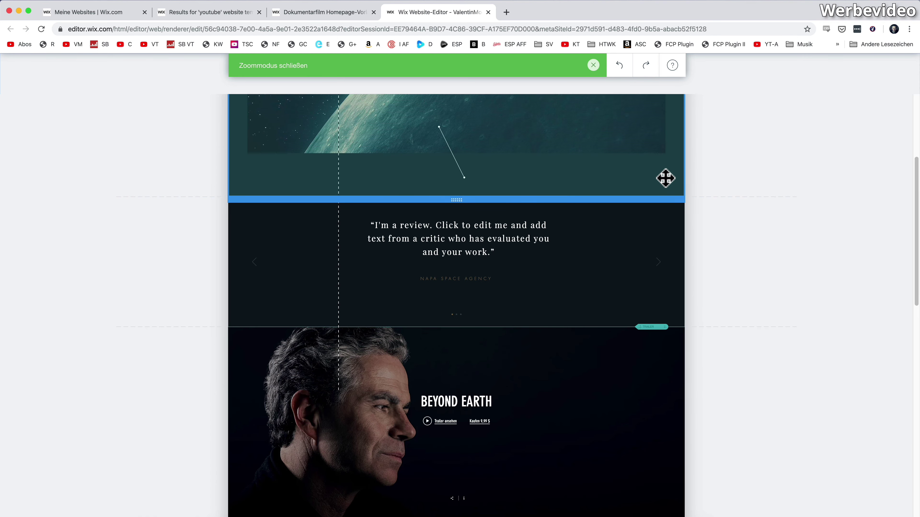
click(299, 72)
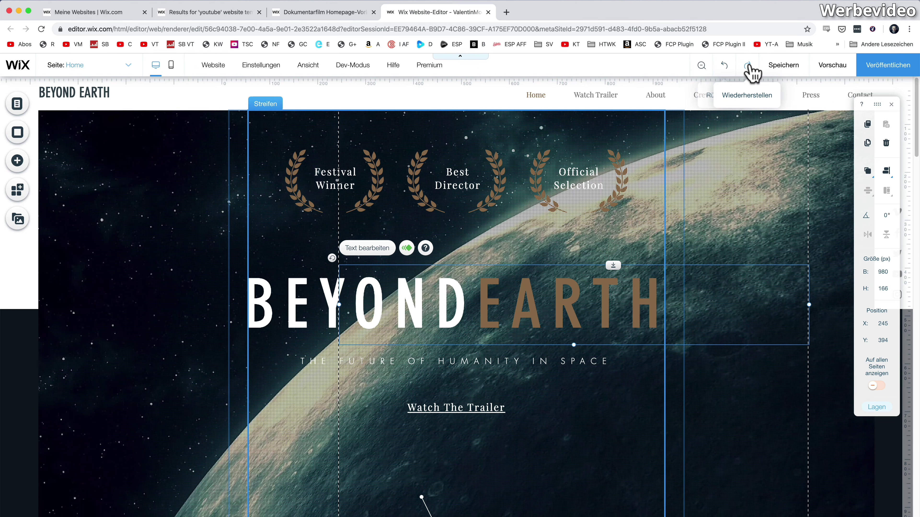
- Save the website changes and dismiss the confirmation
click(783, 65)
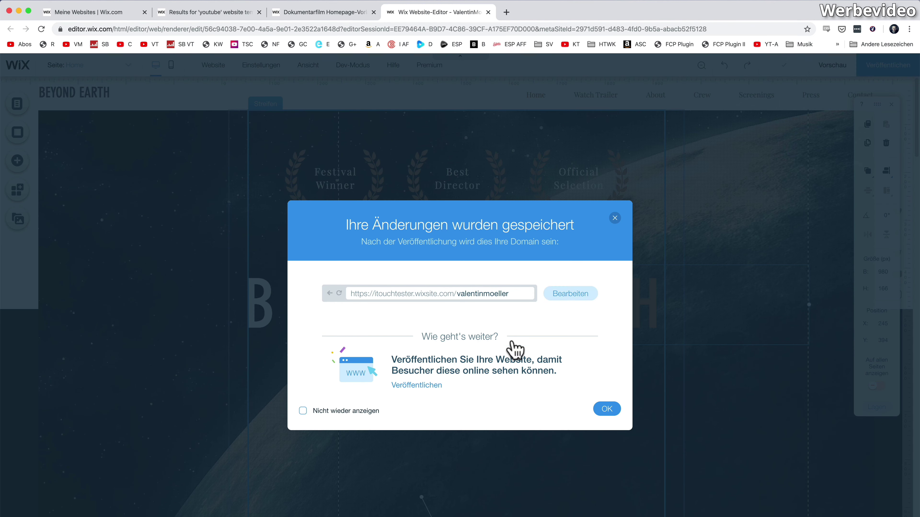
click(601, 412)
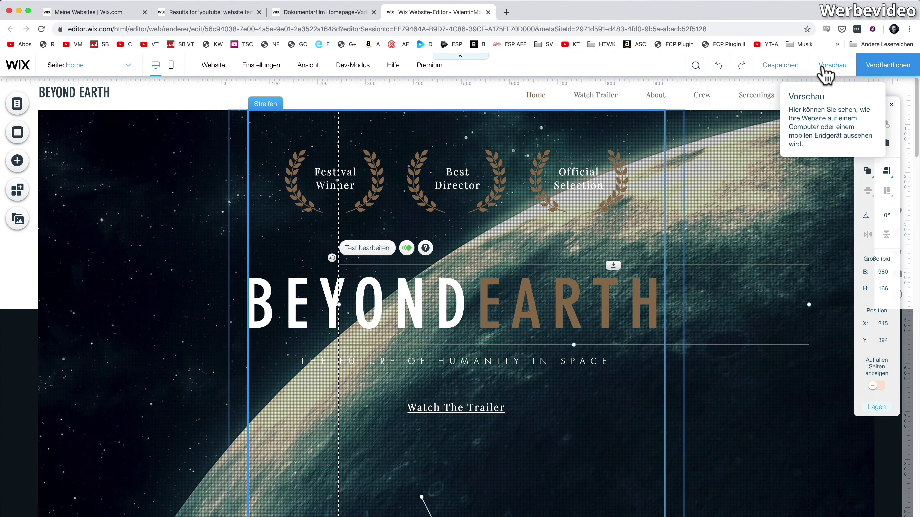
- Preview the Home page in its desktop and mobile versions, and return to the editor
click(832, 65)
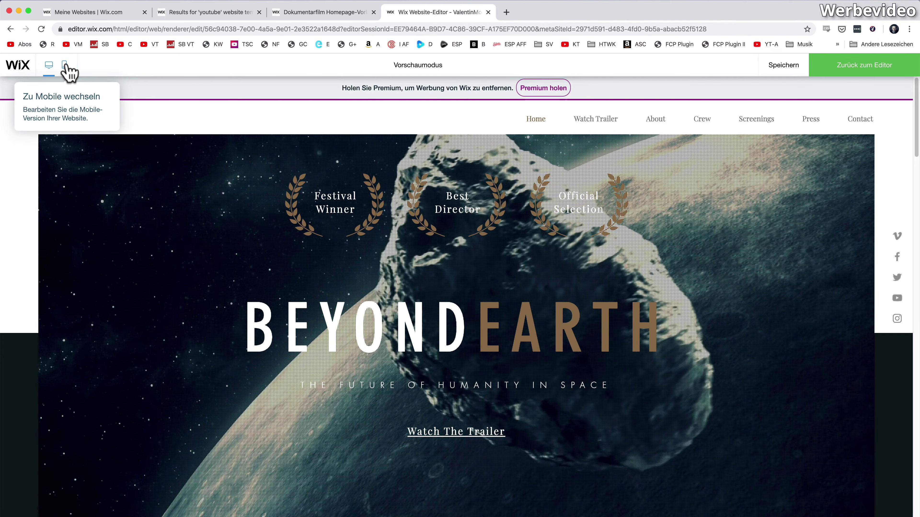
click(65, 65)
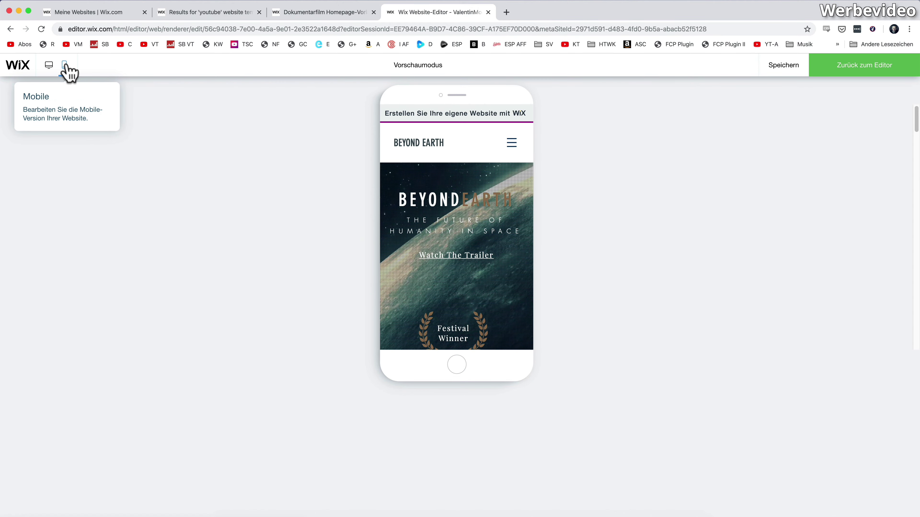
click(49, 65)
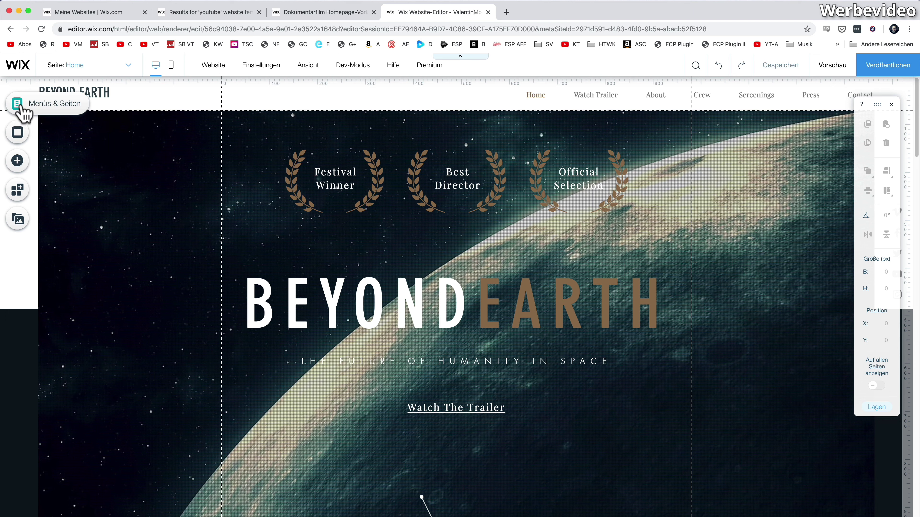
- Show the site's page structure, check the About submenu in the website preview, and return to the editor
click(21, 109)
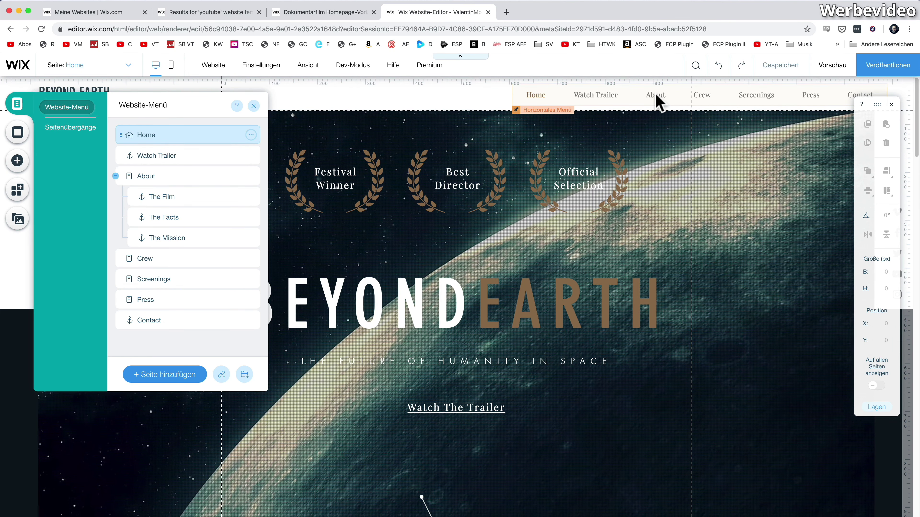
click(831, 66)
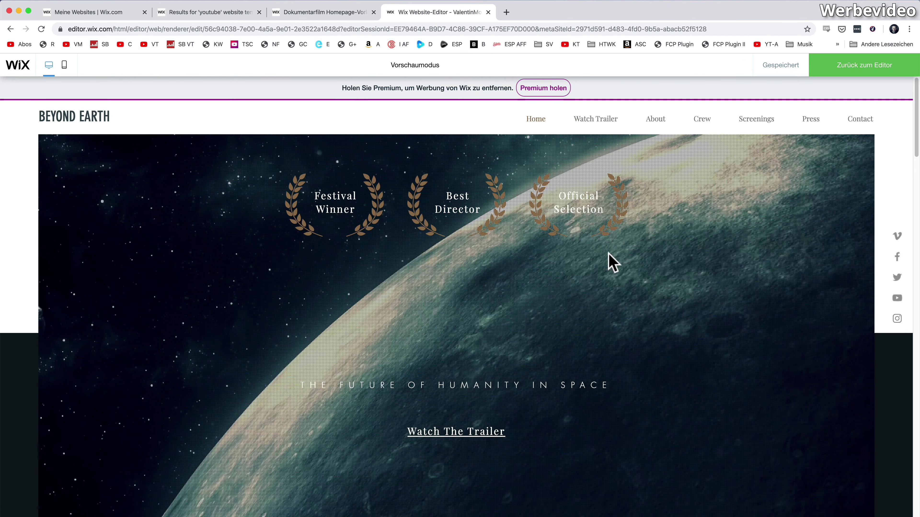
mouse_move(652, 120)
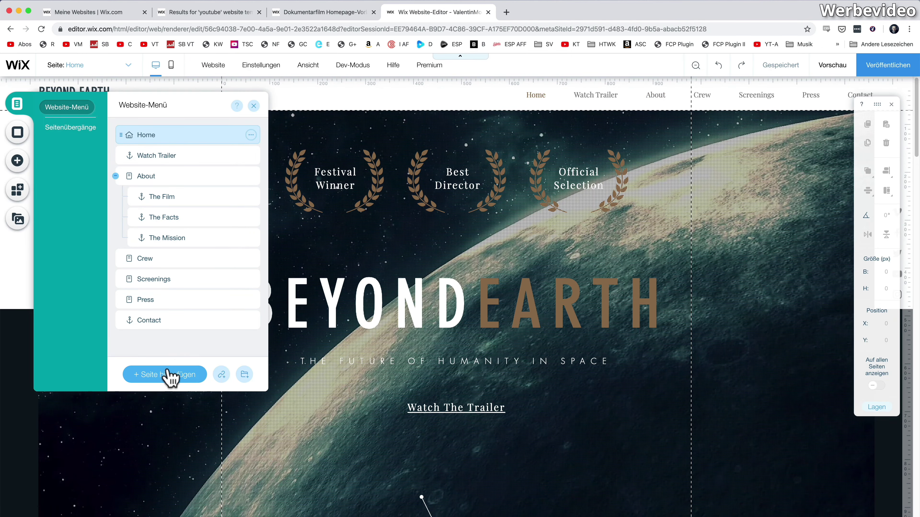
- Add a new page named The Trailer and place it as a subpage of About, below The Mission
click(167, 373)
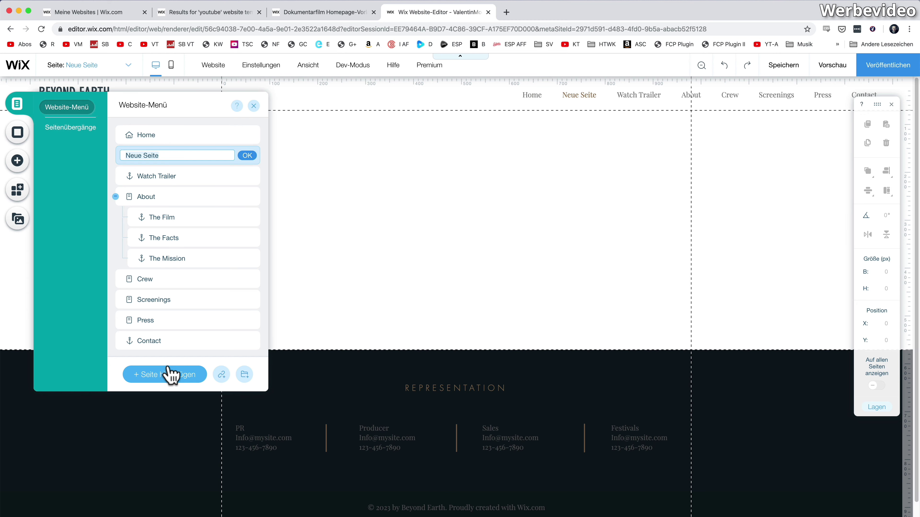
text(The Trailer)
key(Return)
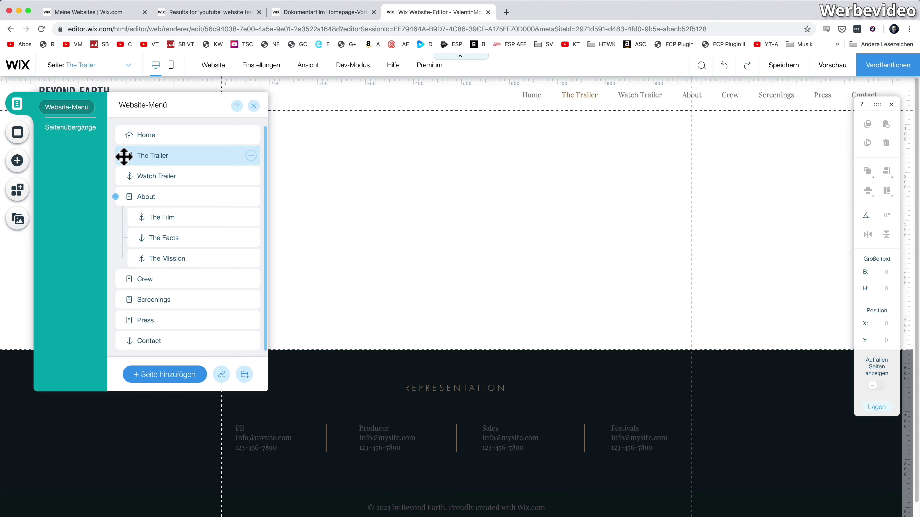
drag(122, 155, 125, 264)
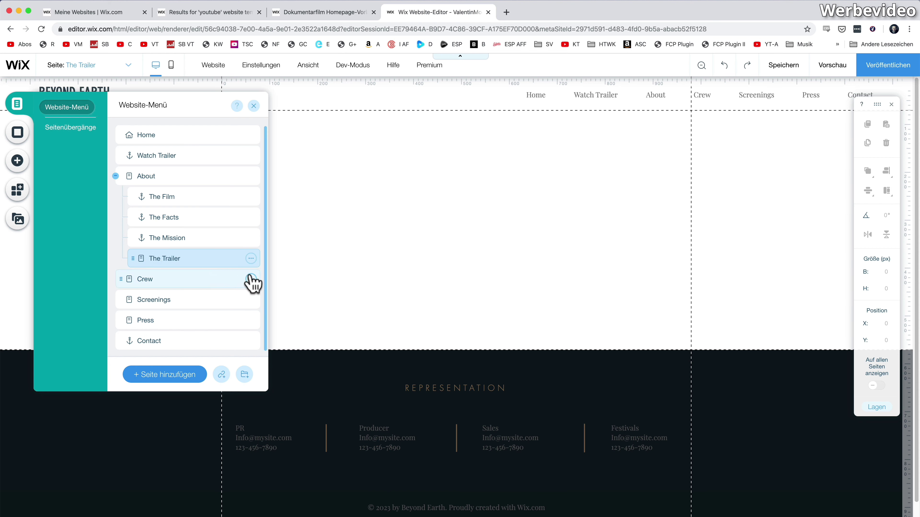
- Turn The Trailer into a main page and back into a subpage of About
click(251, 258)
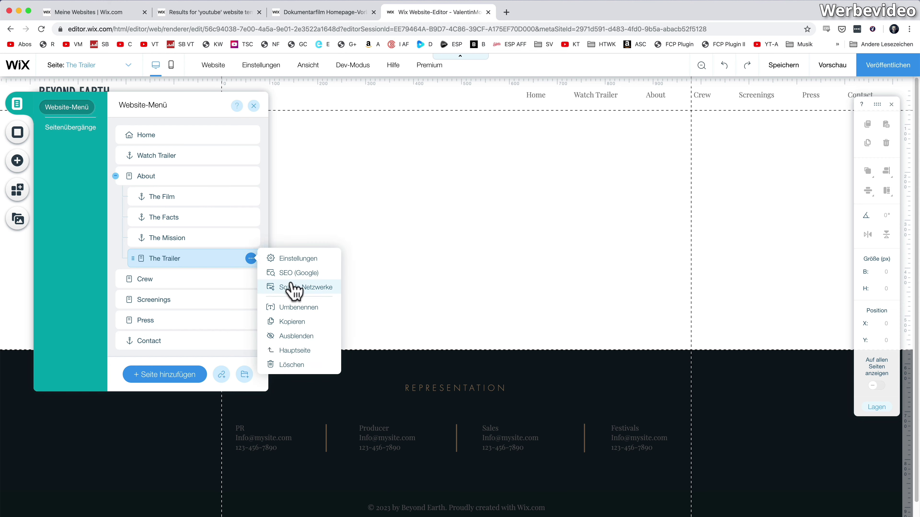
click(296, 351)
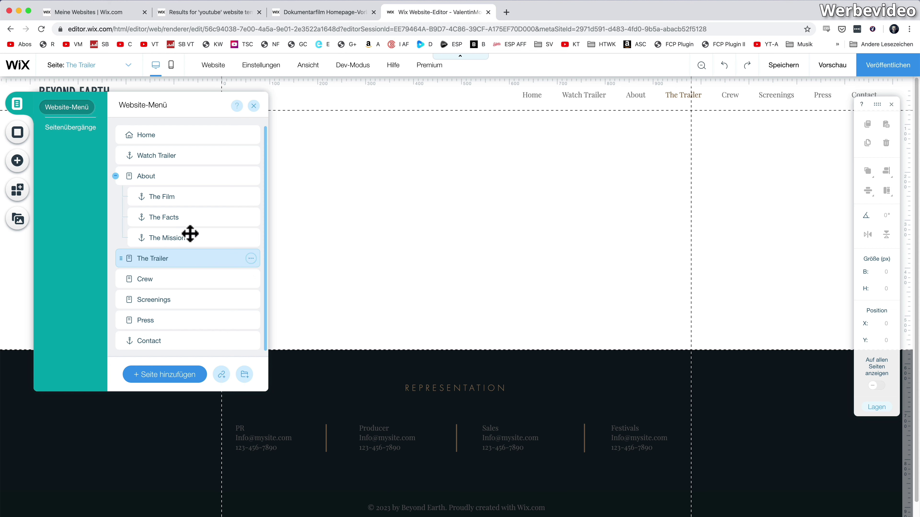
click(253, 259)
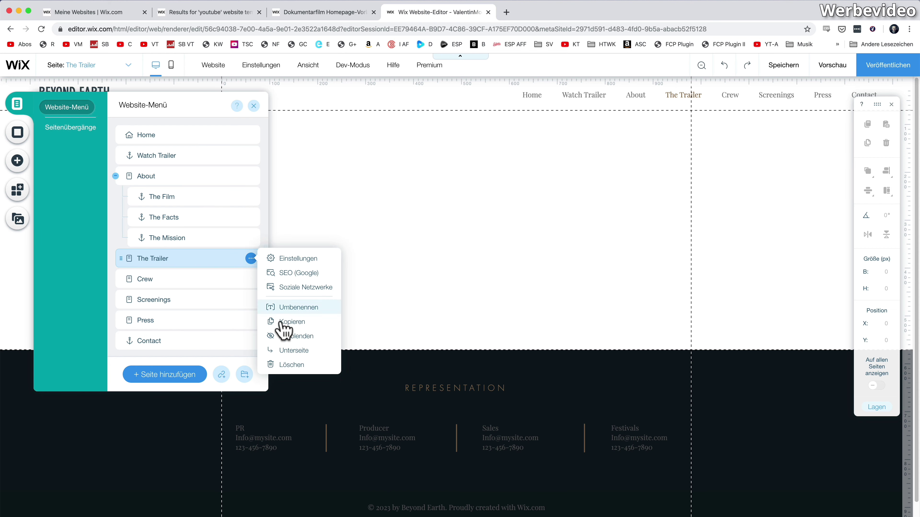
click(293, 351)
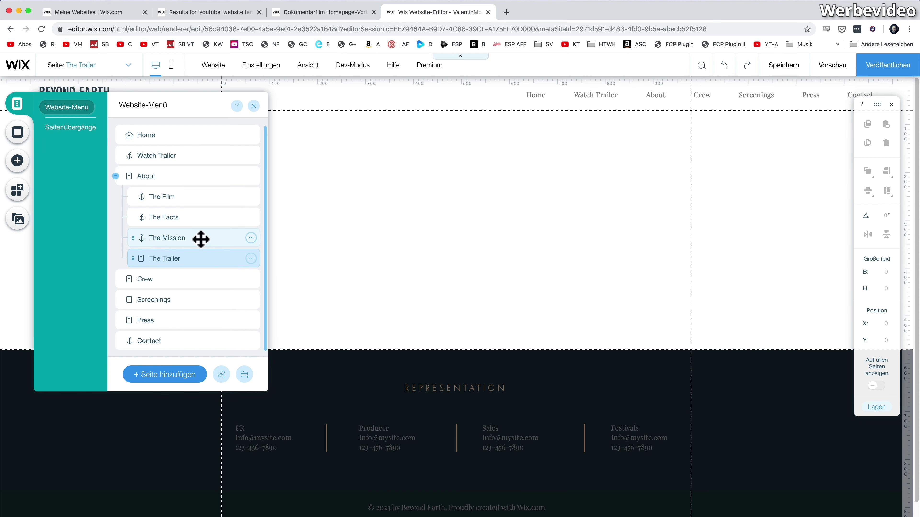
- Try the page transitions Horizontal, Vertikal, Überblenden and Außen-Innen, and set the site's page transition to Nichts
click(251, 259)
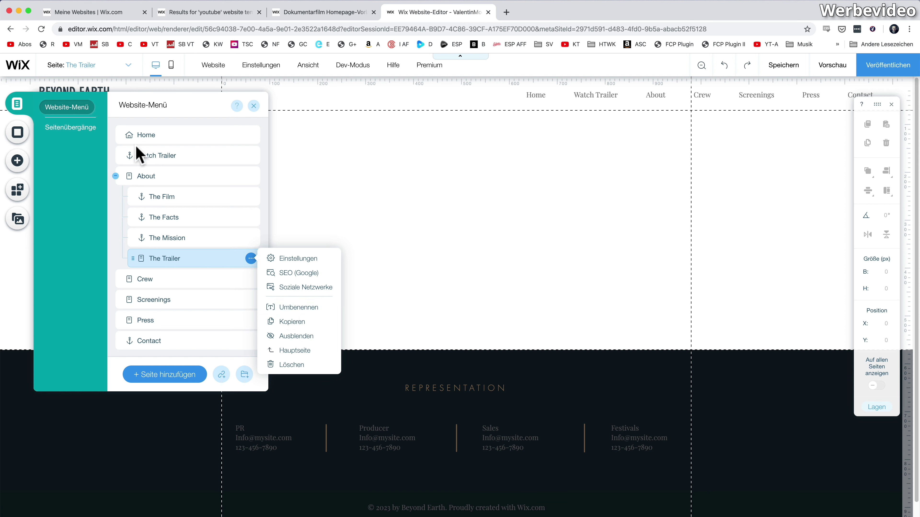
click(74, 133)
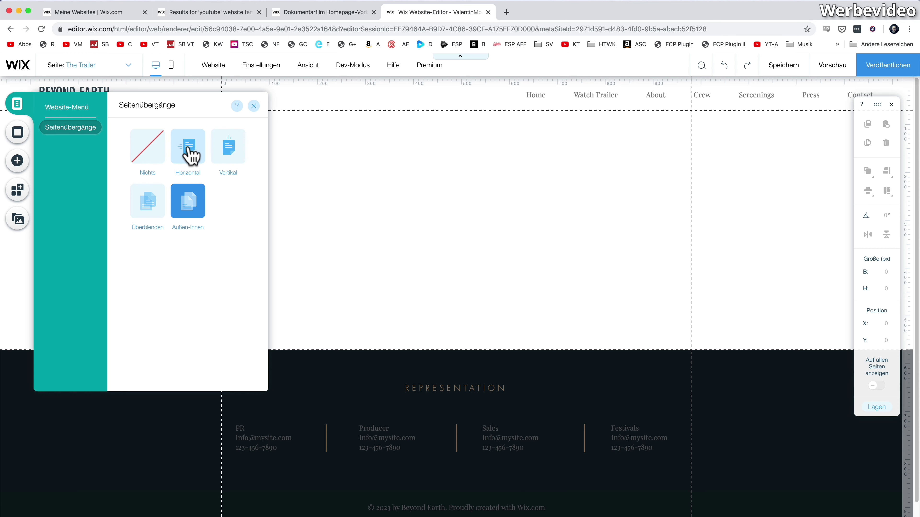
click(194, 155)
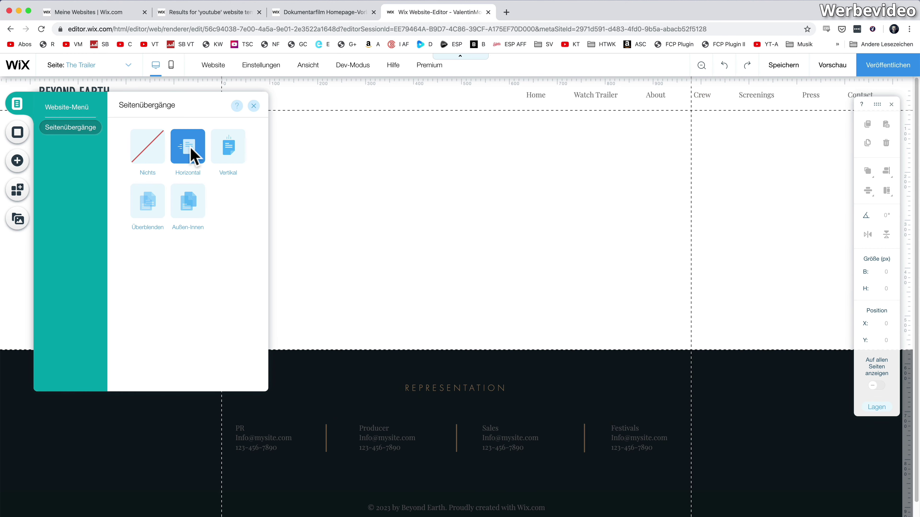
click(234, 148)
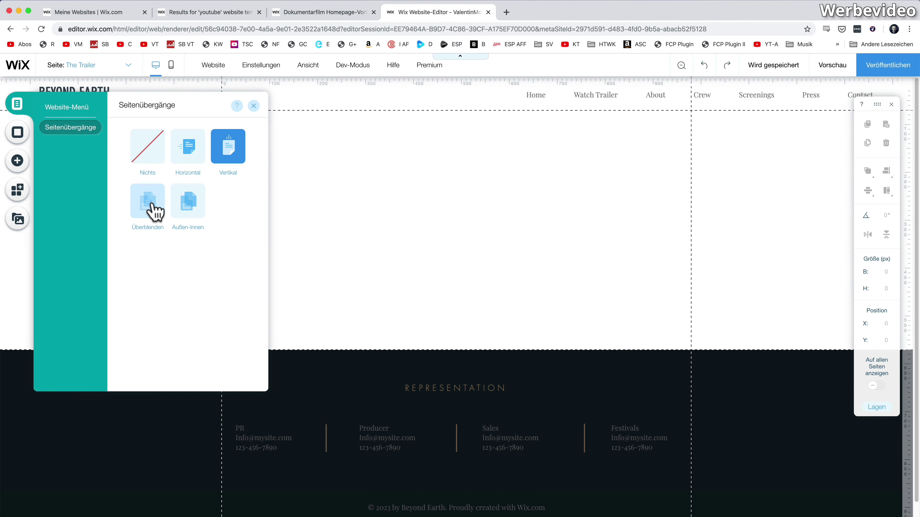
click(153, 206)
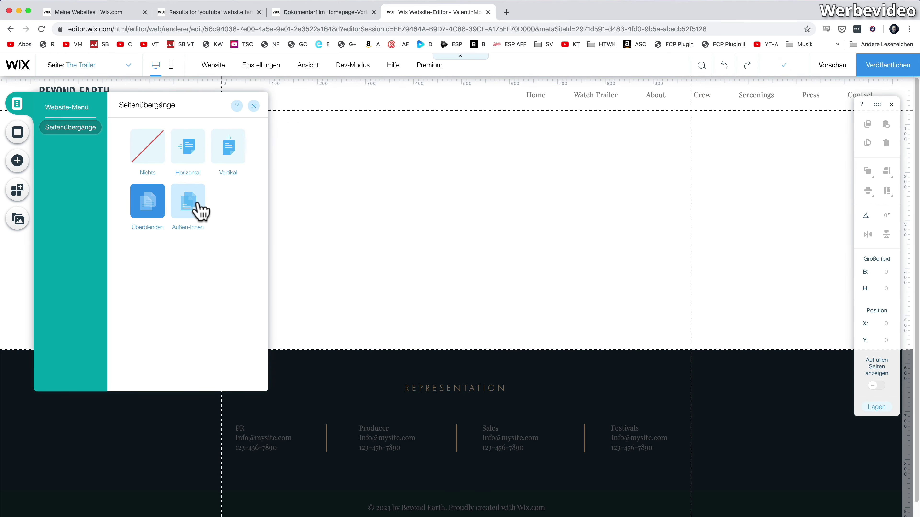
click(198, 203)
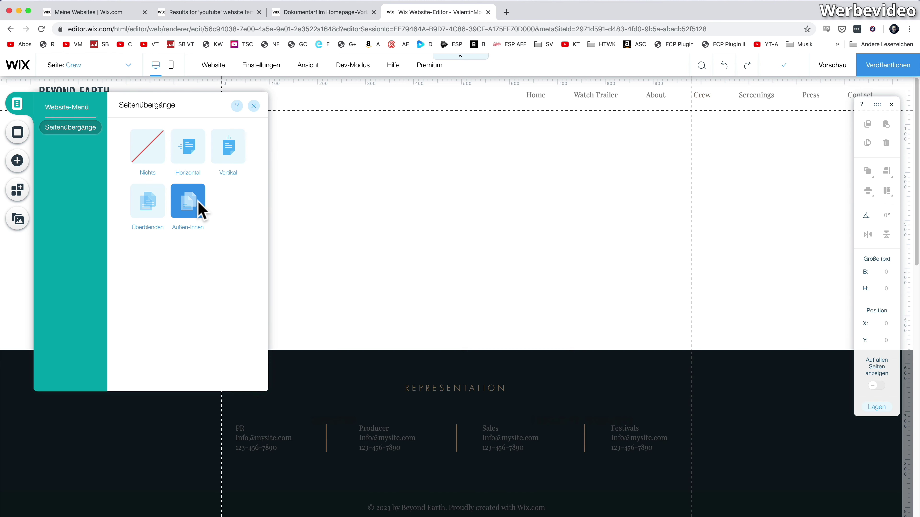
click(148, 152)
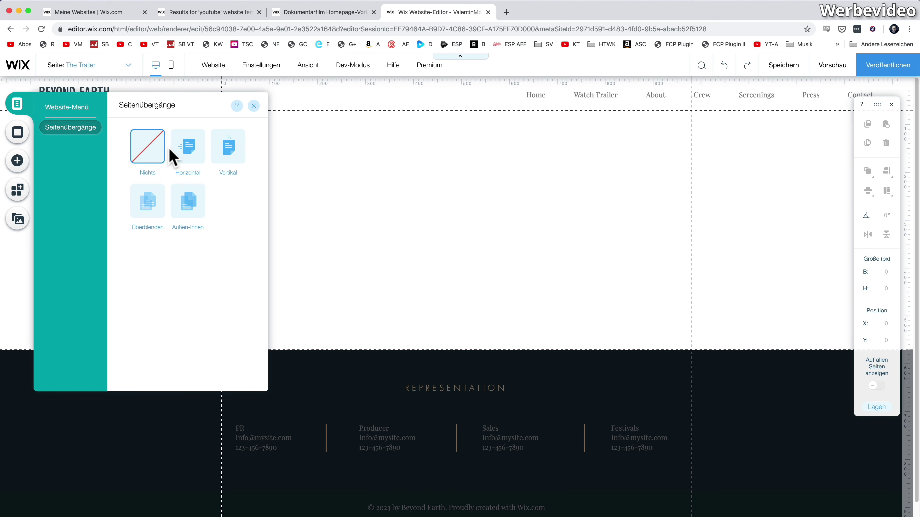
click(221, 149)
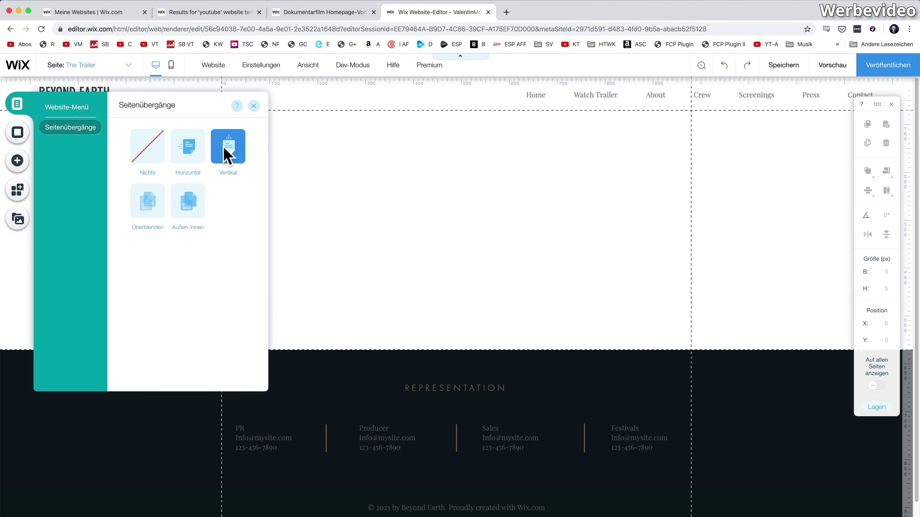
click(152, 148)
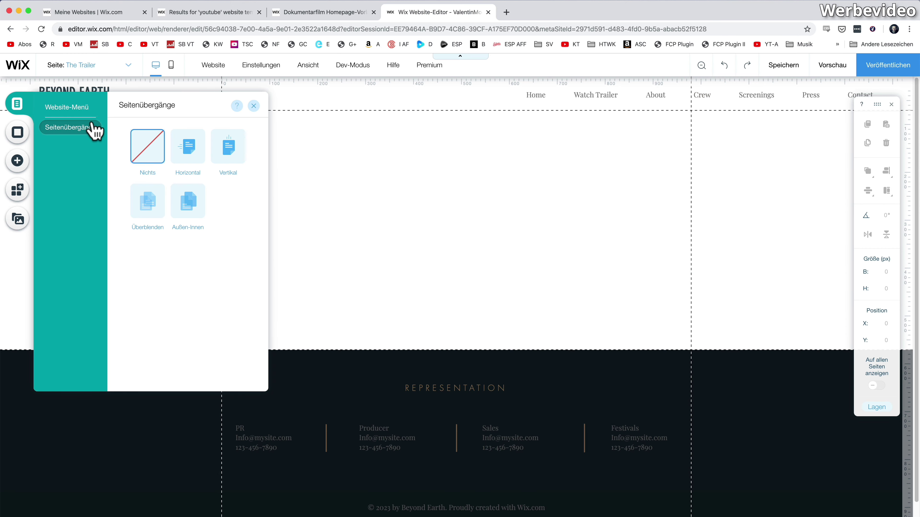
- Return to the site menu, inspect the options for adding a link to it, and leave without adding one
click(83, 113)
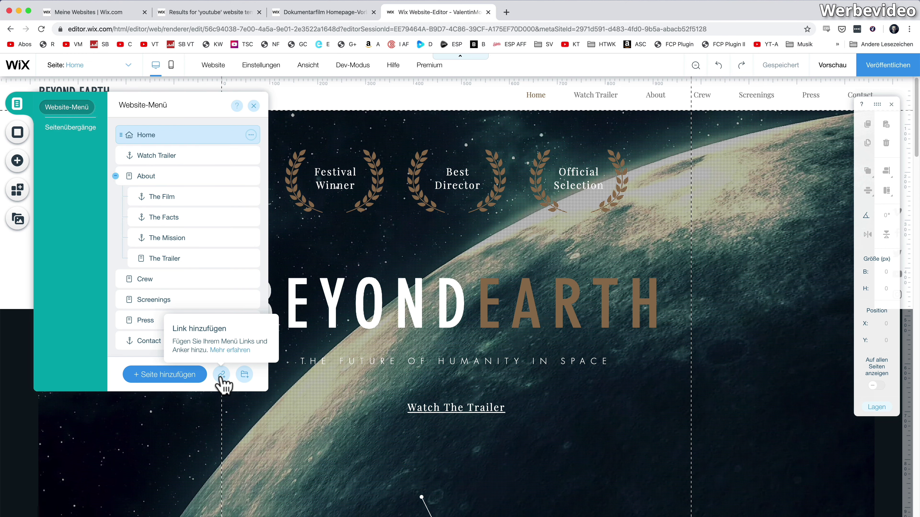
click(222, 375)
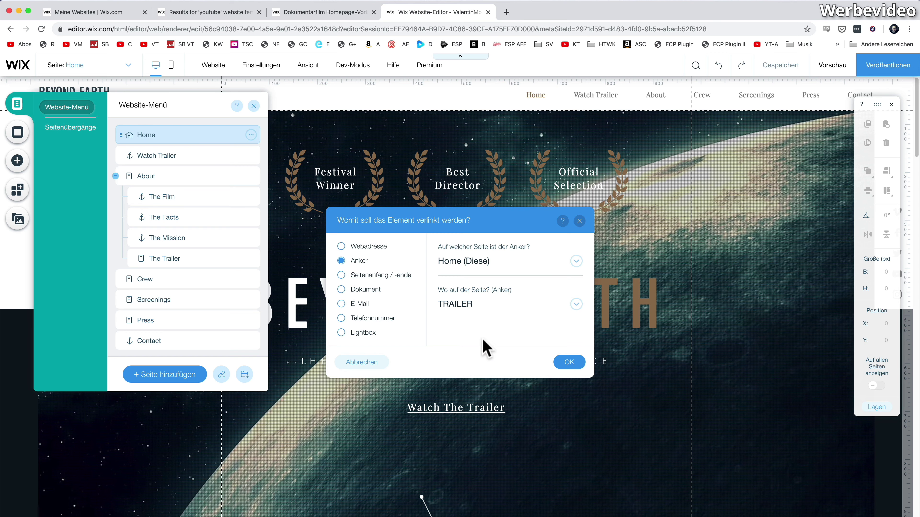
click(362, 362)
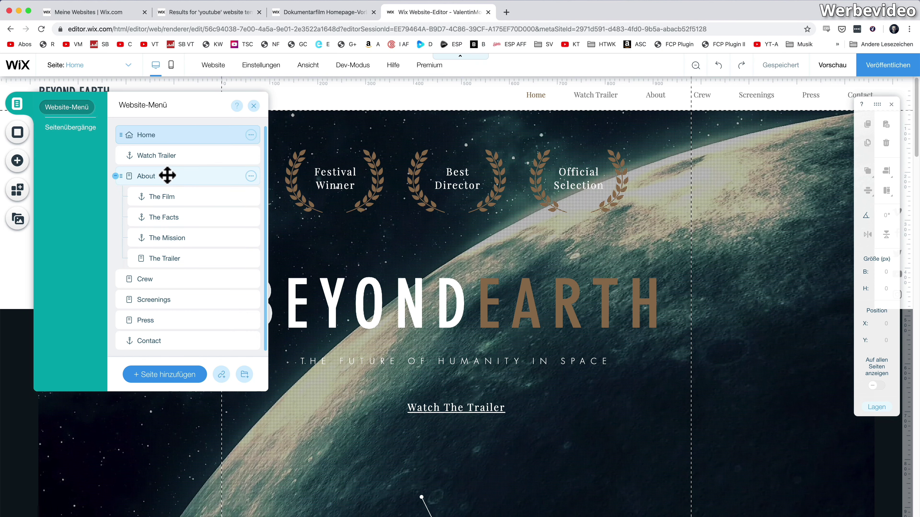
- Browse the suggested page backgrounds and try the dark ocean-water video as the Home page's background
click(18, 133)
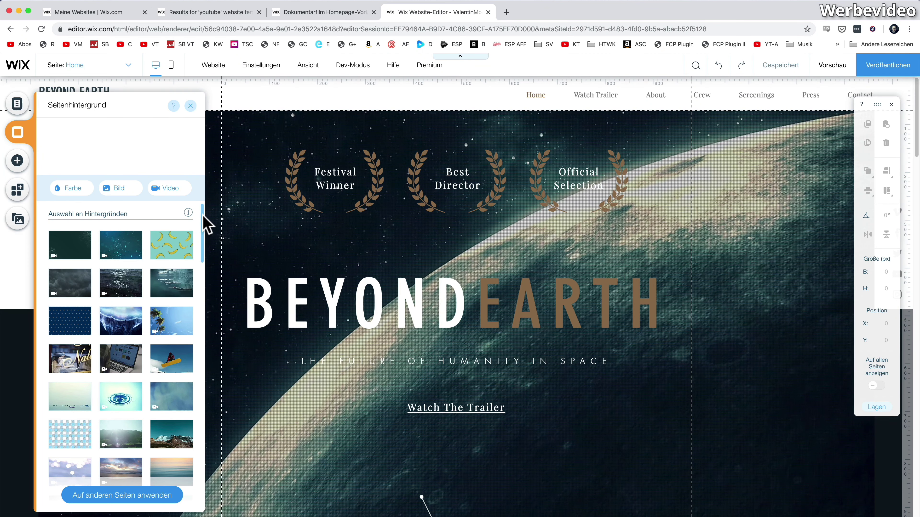
scroll(204, 217, down, 10)
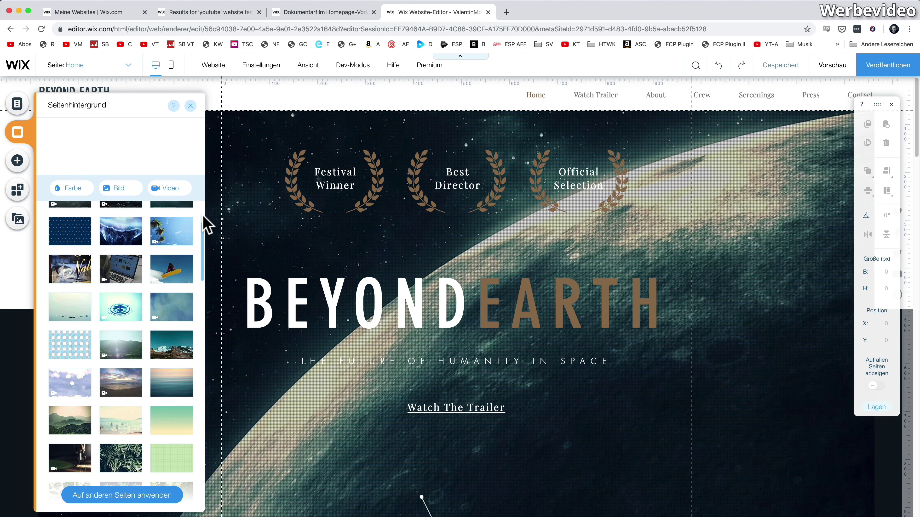
scroll(205, 222, up, 8)
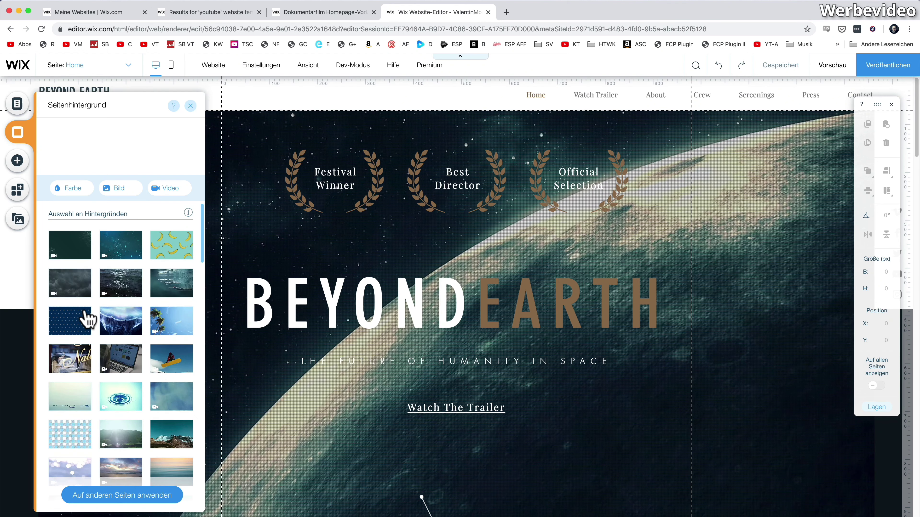
scroll(85, 312, down, 2)
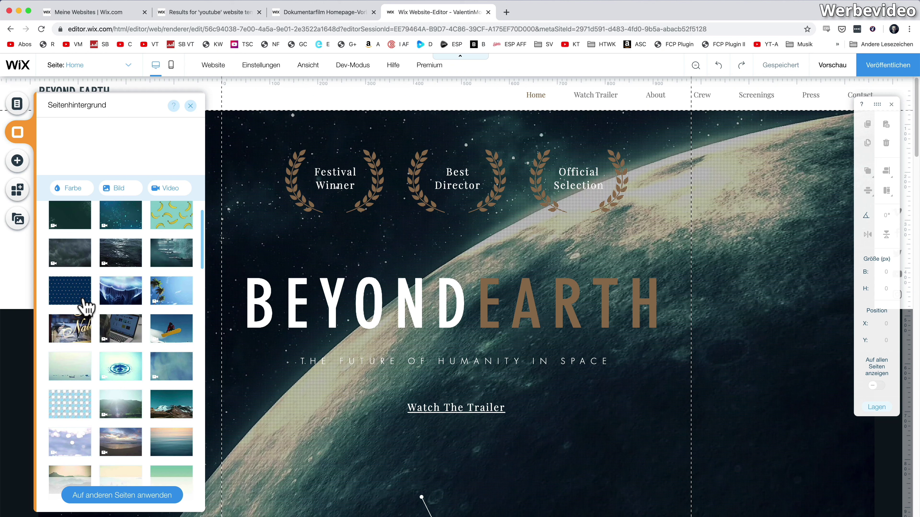
click(117, 250)
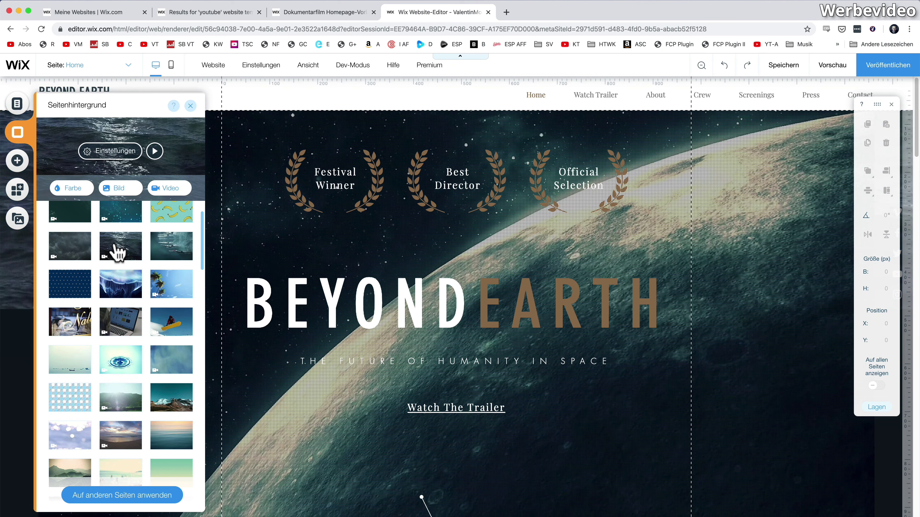
key(super+z)
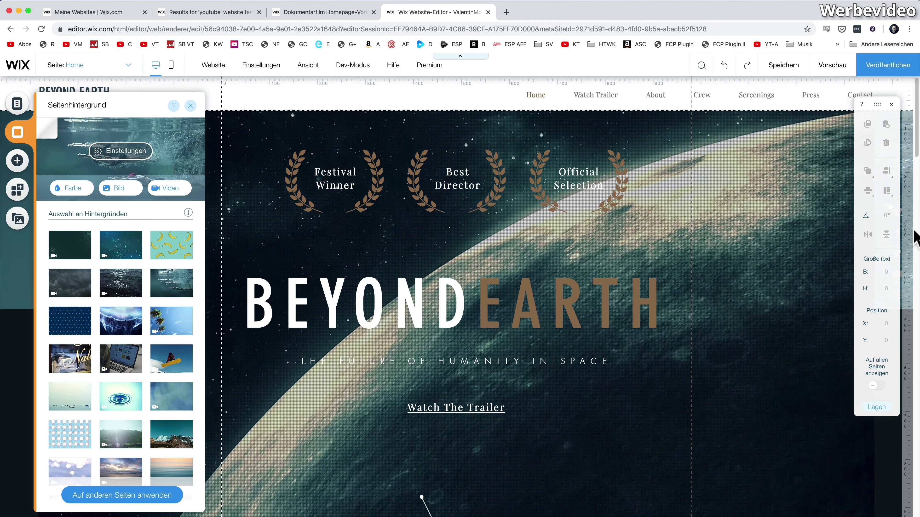
- Hide the floating editing toolbar and review the background image's opacity, scroll effect, scaling and position settings
click(891, 105)
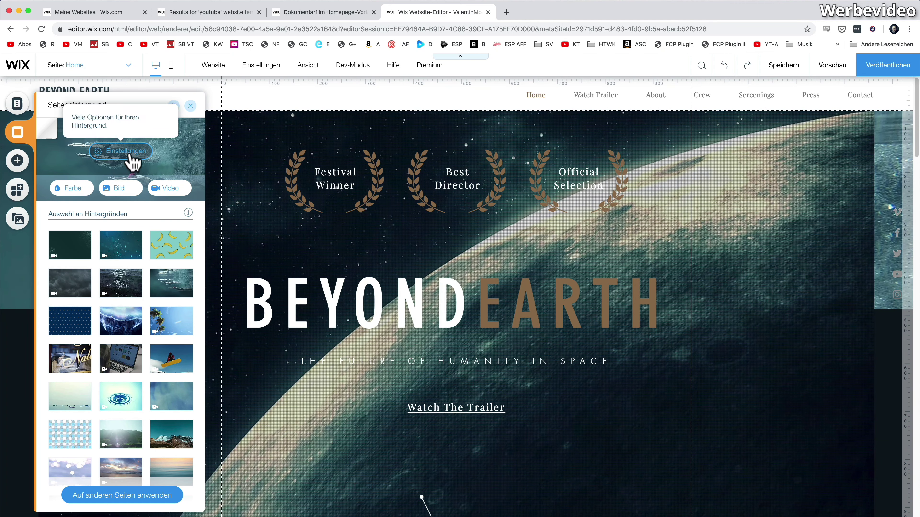
click(128, 152)
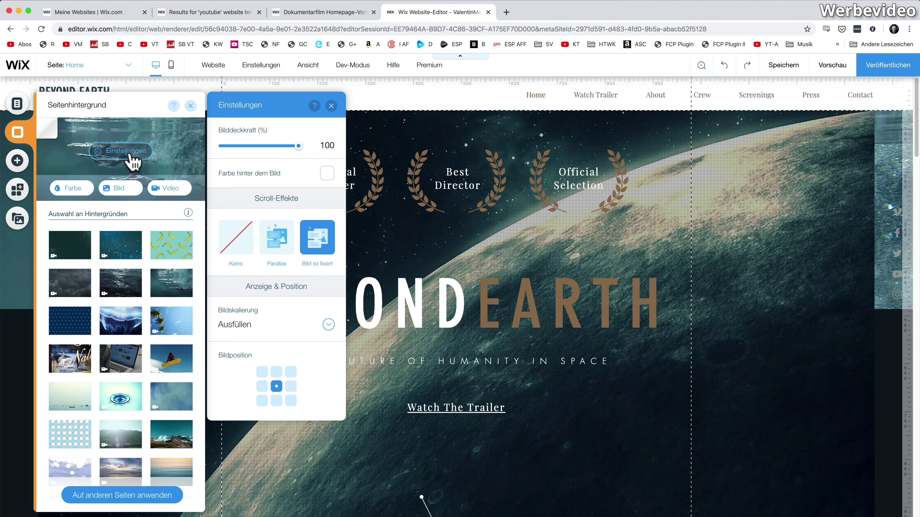
click(331, 106)
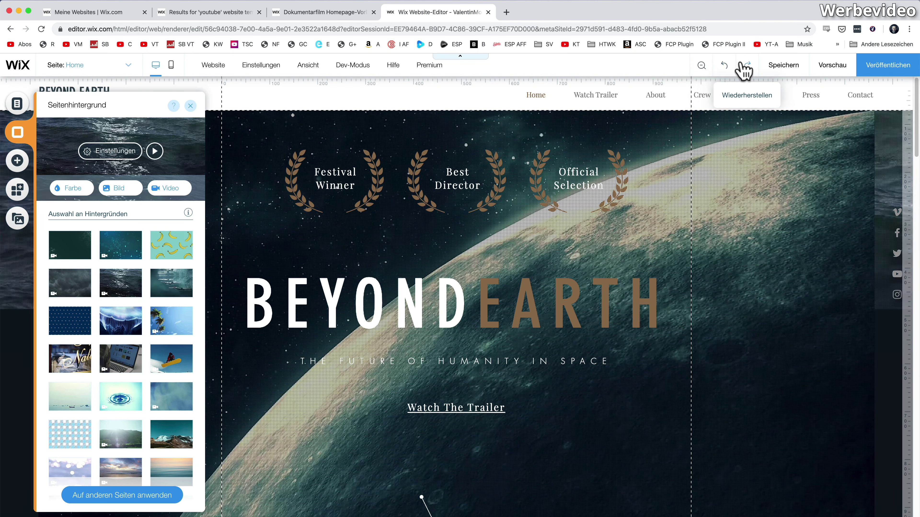
- Undo and redo the latest background change, and set the Home page's background to the Bananas image
click(727, 65)
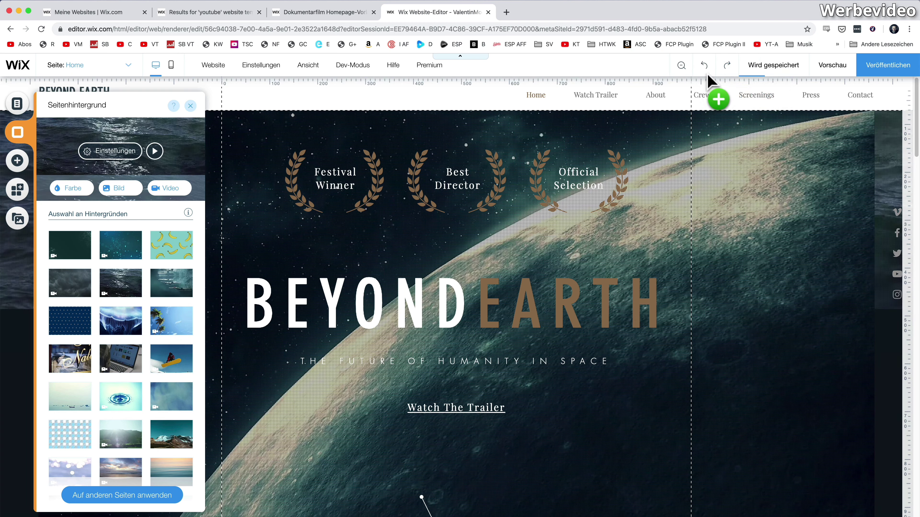
click(725, 67)
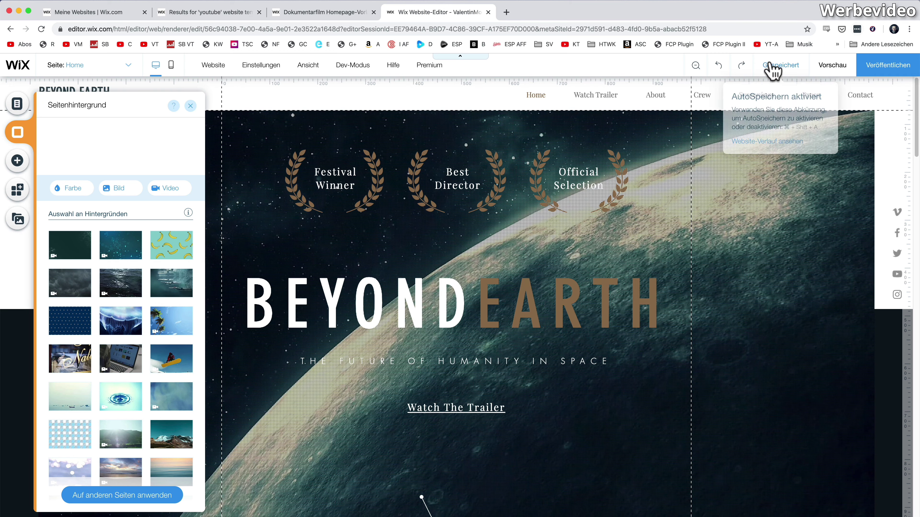
click(746, 67)
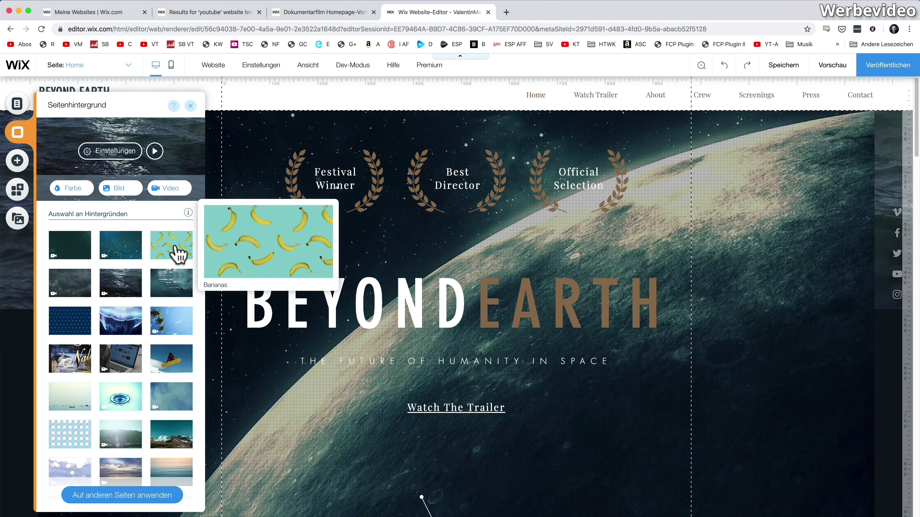
click(177, 254)
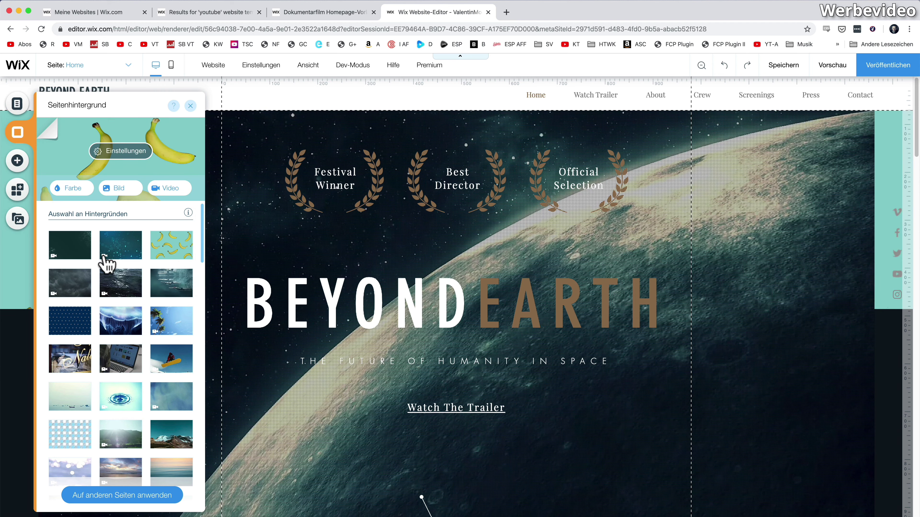
- Search Wix's own media for background images matching "movie" and check Shutterstock as another image source
mouse_move(105, 258)
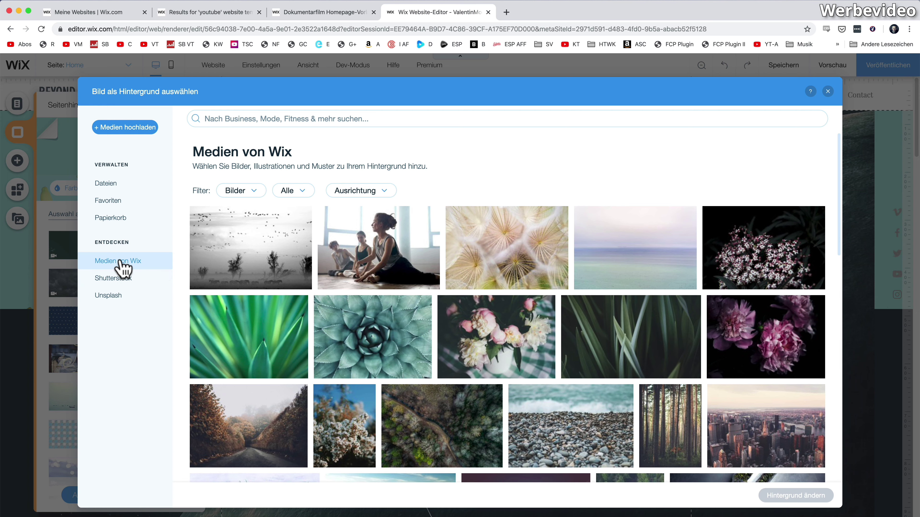
click(232, 118)
text(movie)
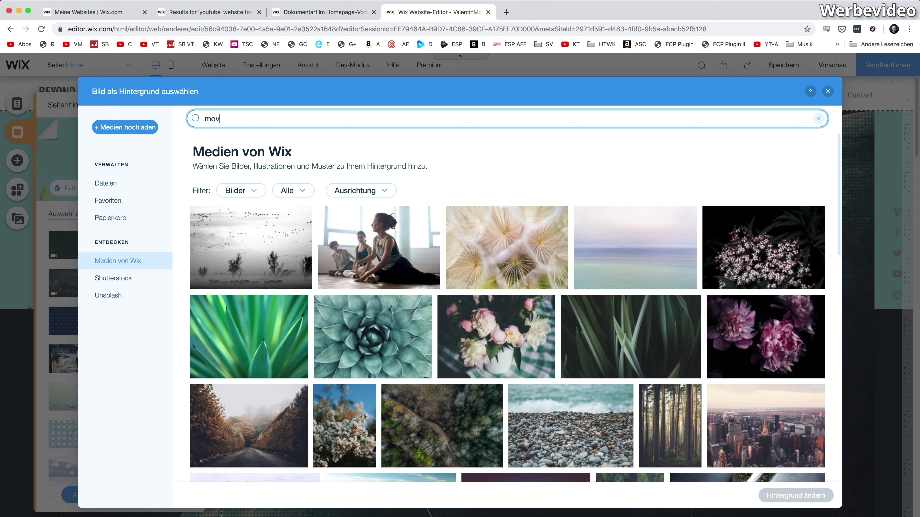
key(Return)
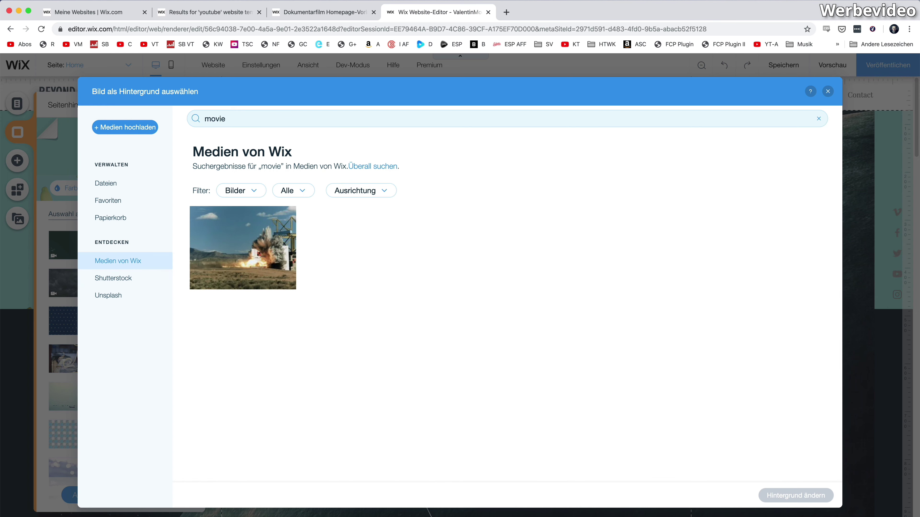
mouse_move(258, 254)
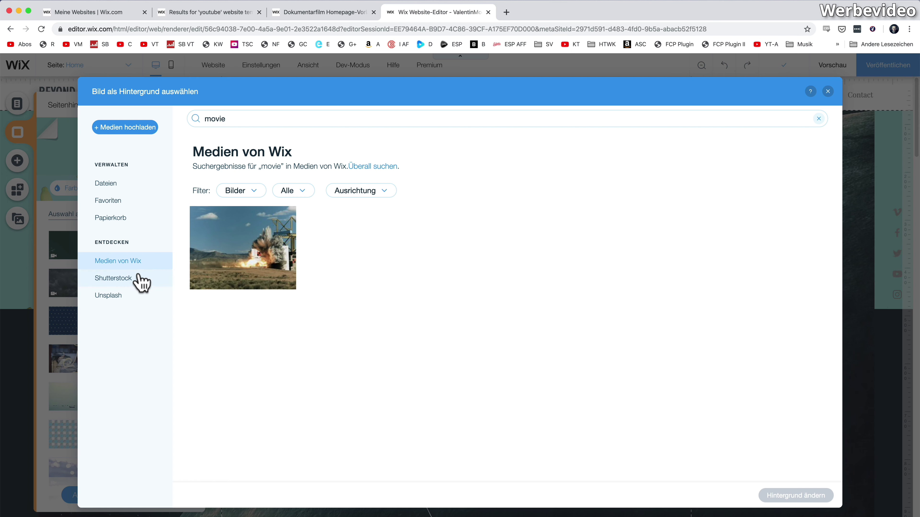
click(142, 282)
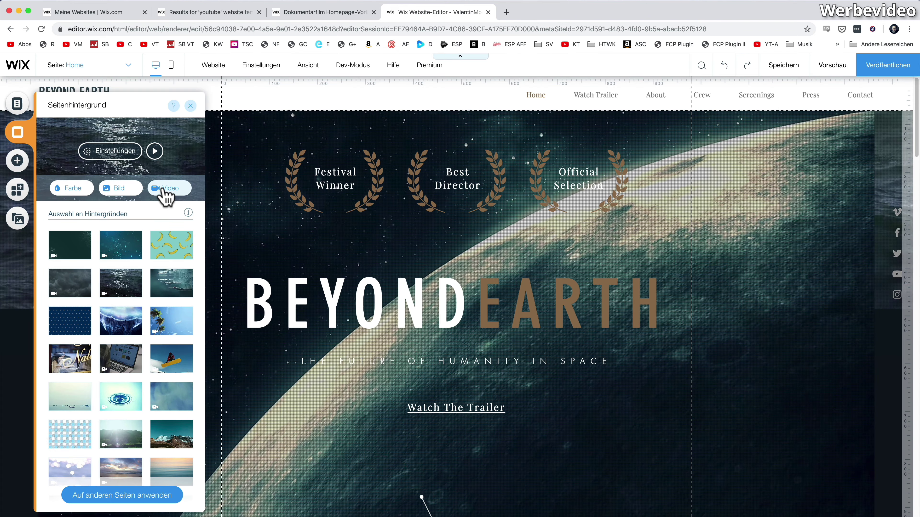
- Look through the background videos offered by Wix's own media and by Shutterstock
click(165, 189)
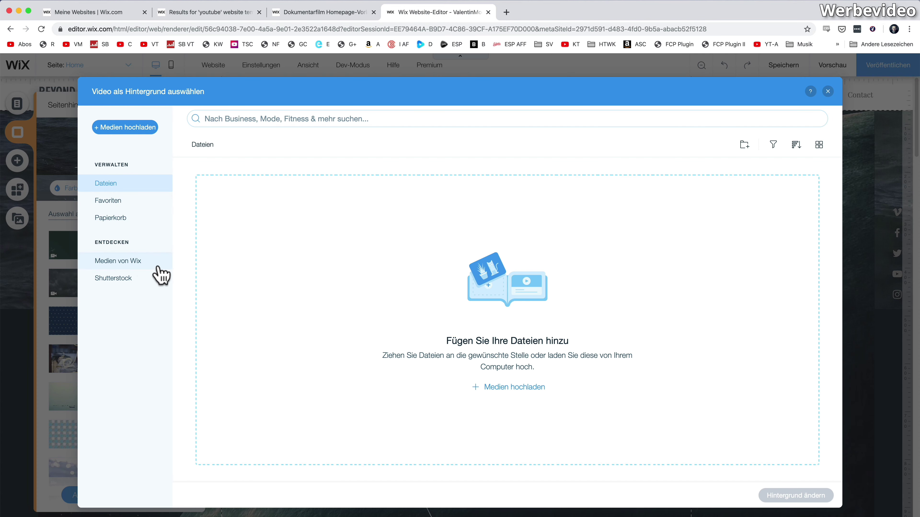
click(142, 267)
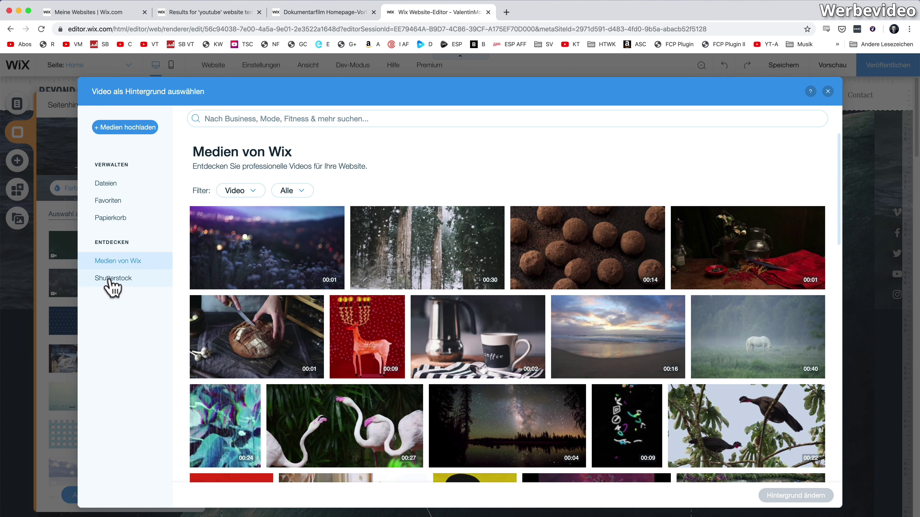
click(113, 286)
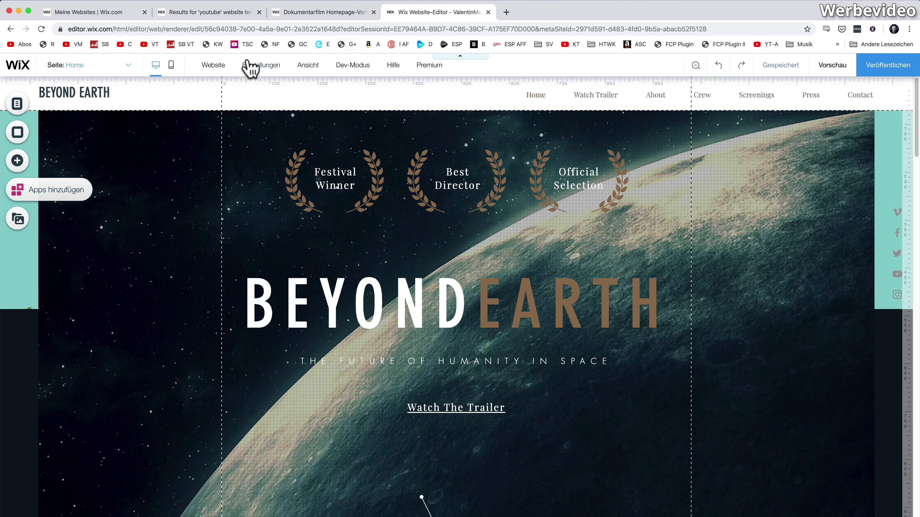
- Open the website's version history (Website-Verlauf) in its own browser tab
click(215, 66)
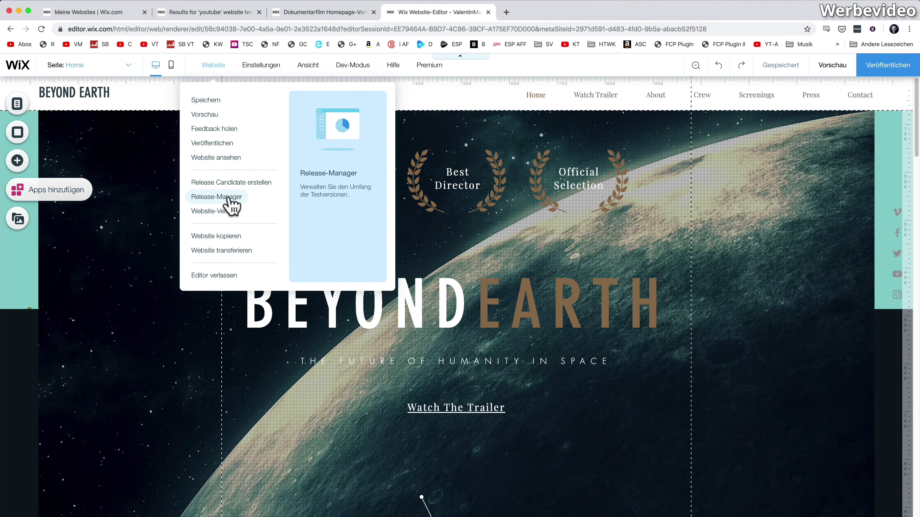
click(221, 213)
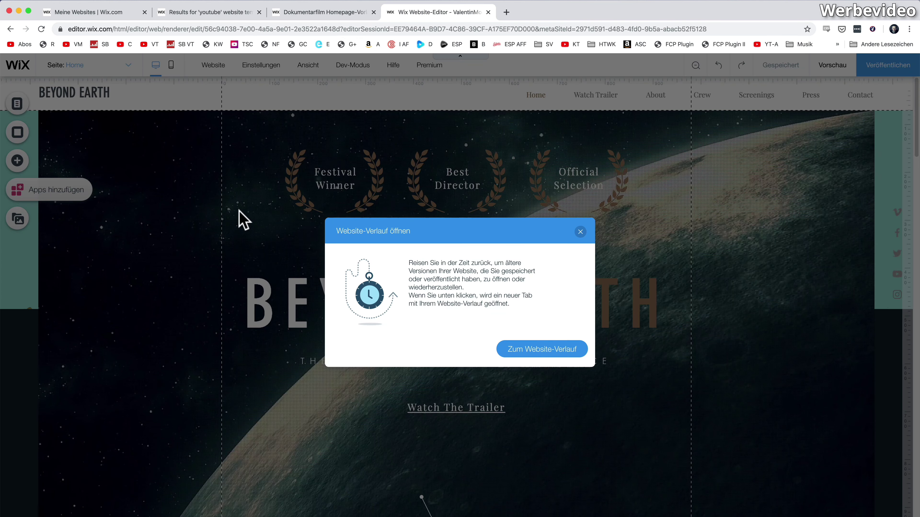
click(556, 358)
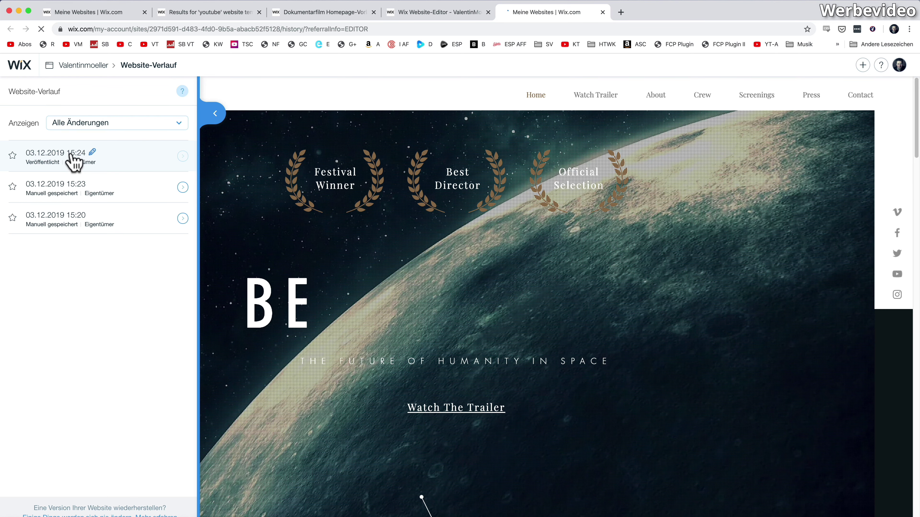
- Restore the manually saved site version of 03.12.2019 15:20 and save the restored site in the editor
click(76, 215)
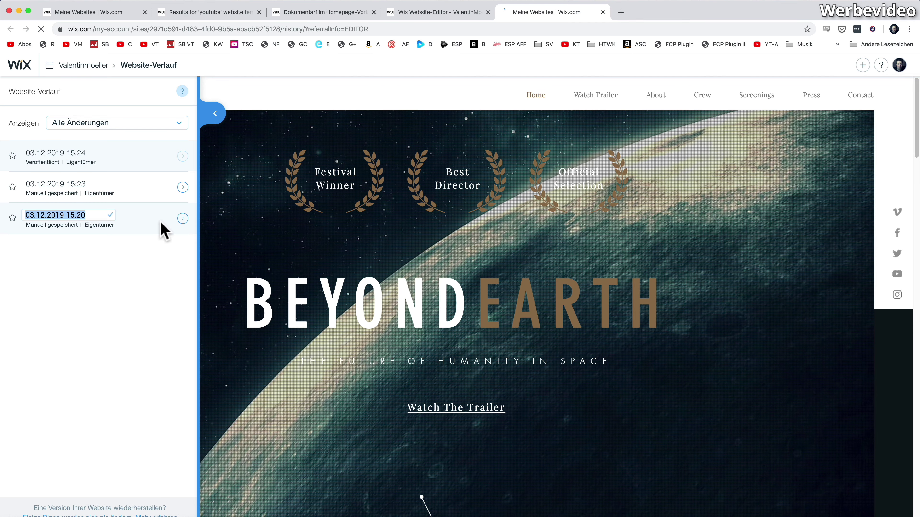
click(162, 231)
click(182, 219)
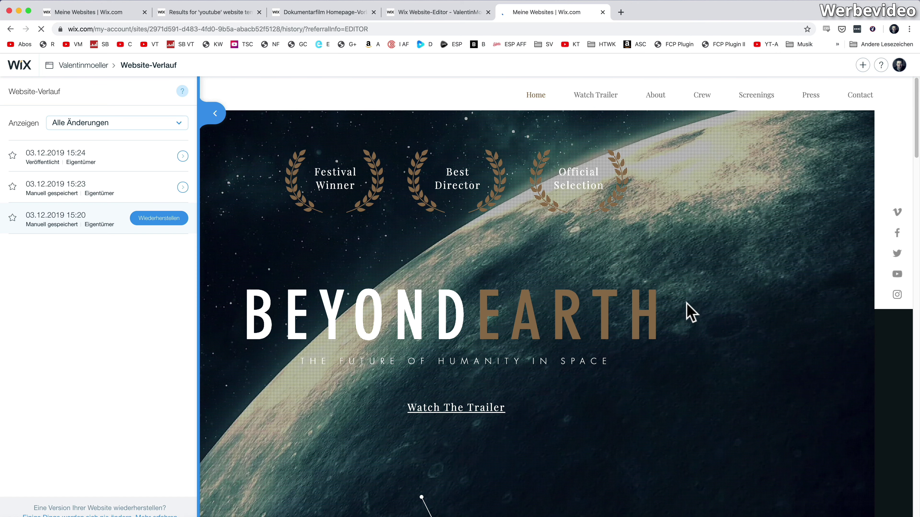
click(159, 219)
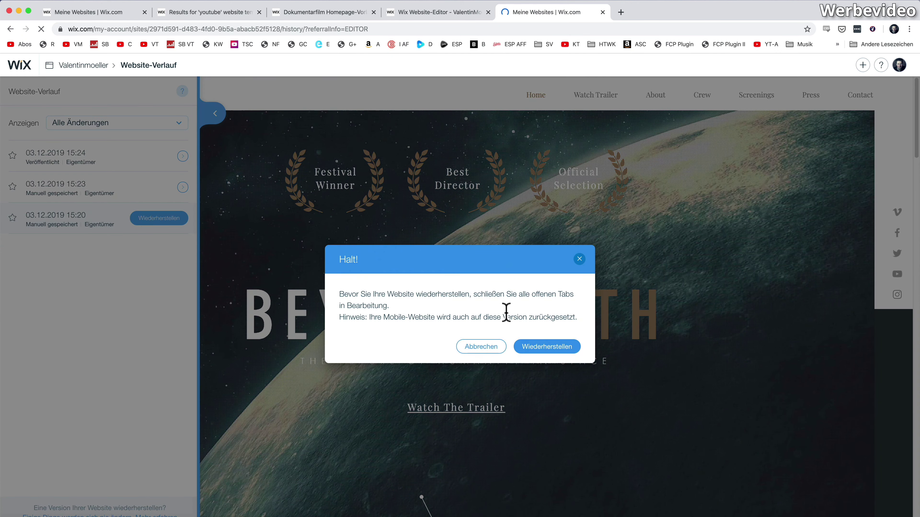
click(548, 351)
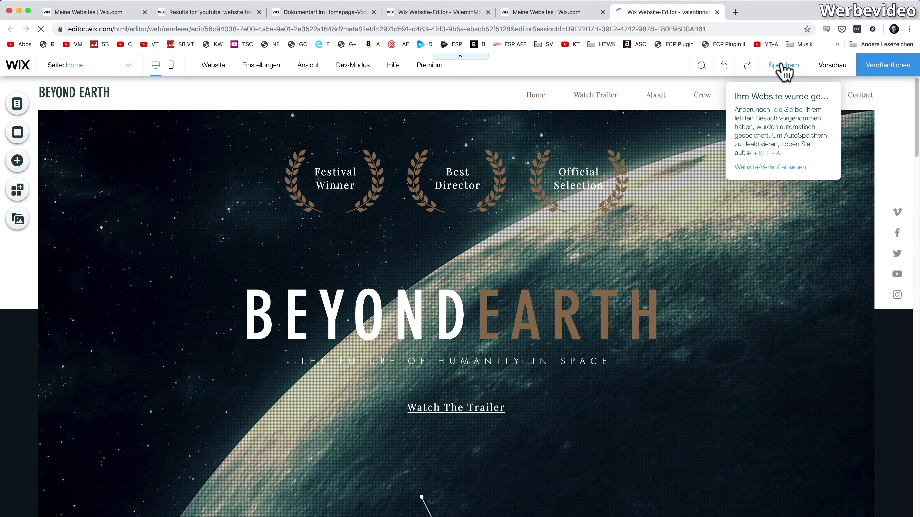
click(783, 68)
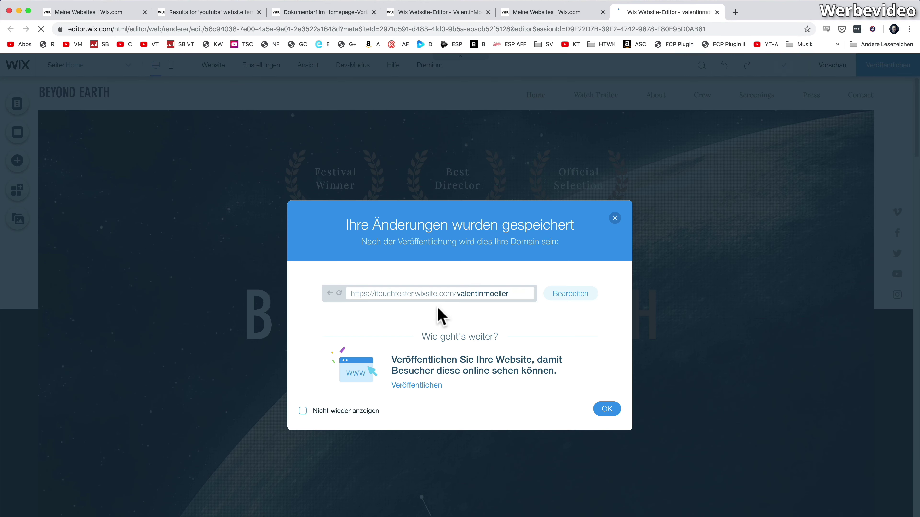
click(605, 412)
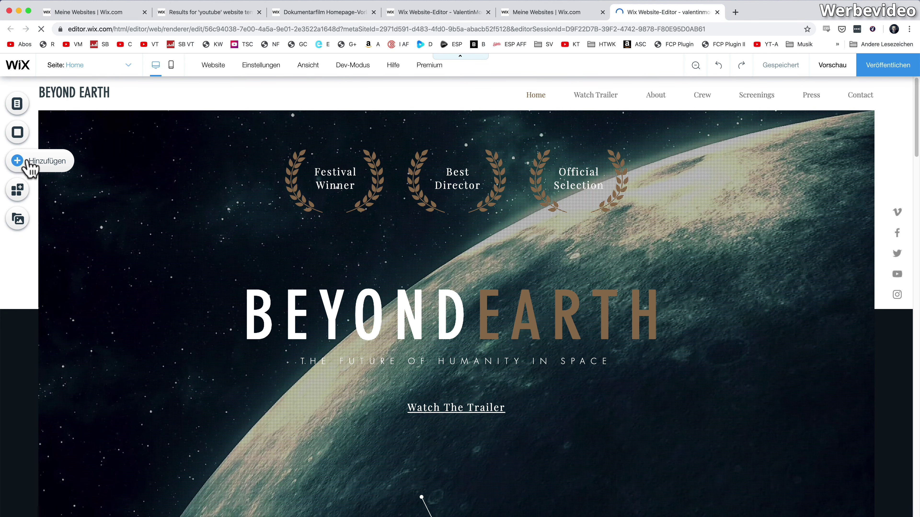
- Look through the categories of elements that can be added, including text, buttons, strips, contact forms, lightboxes and blog
click(21, 164)
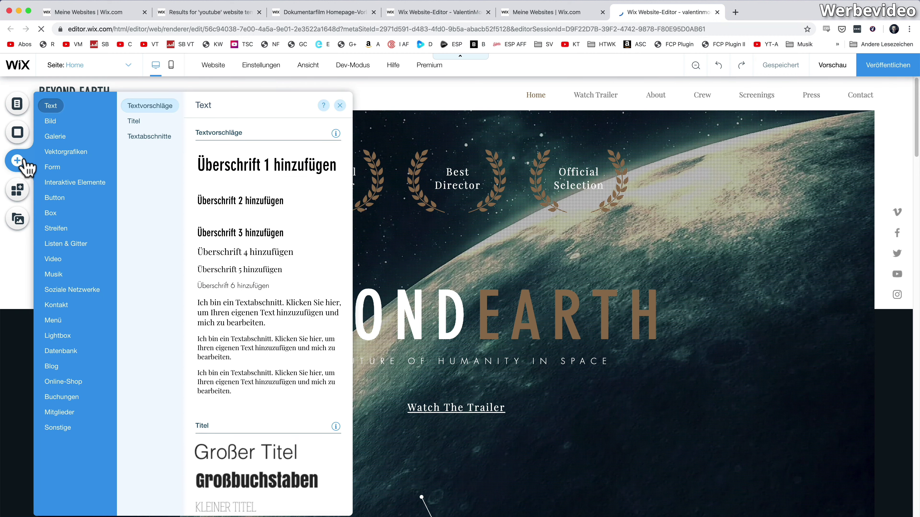
click(67, 151)
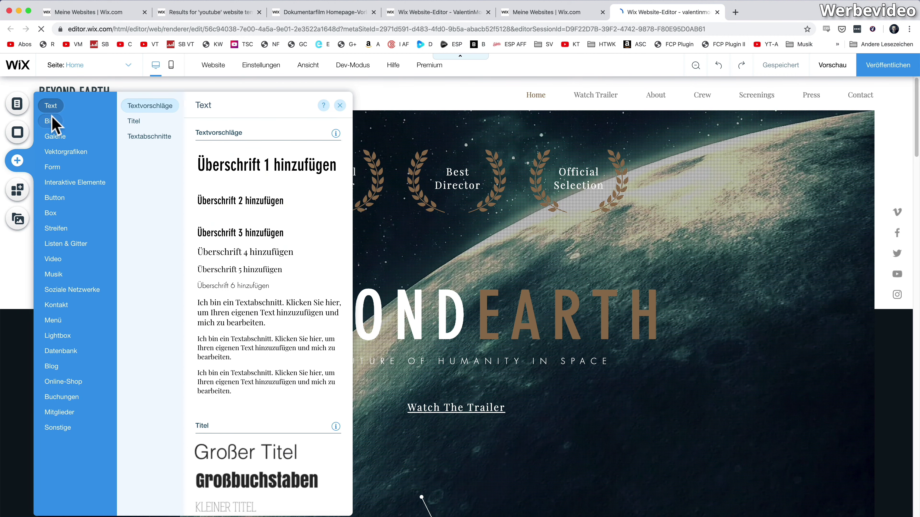
mouse_move(52, 122)
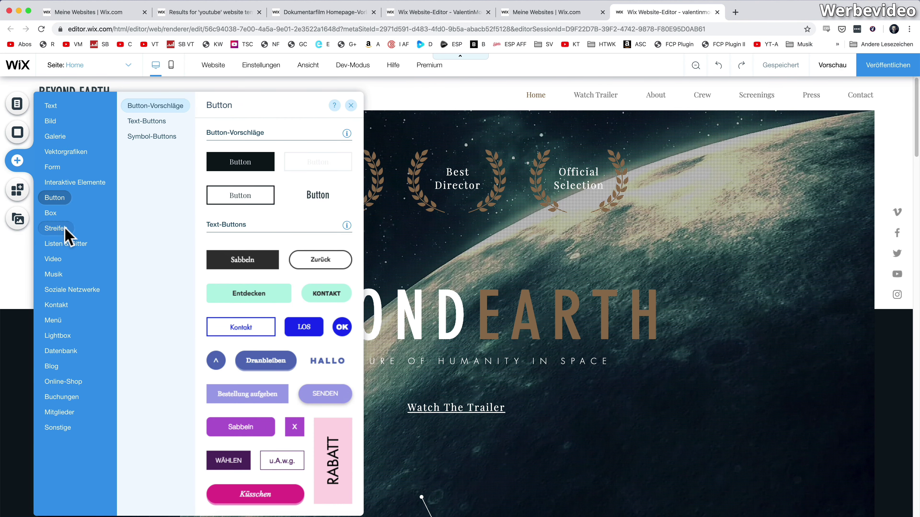
mouse_move(68, 233)
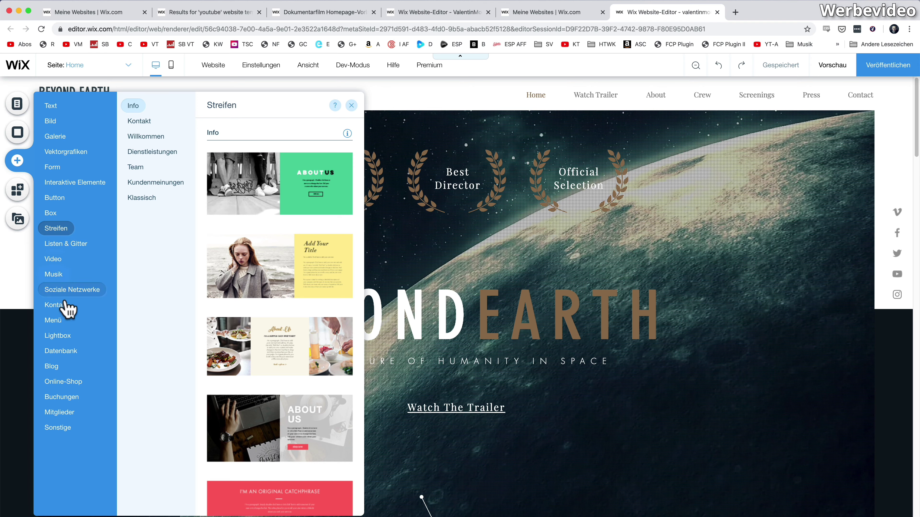
mouse_move(65, 303)
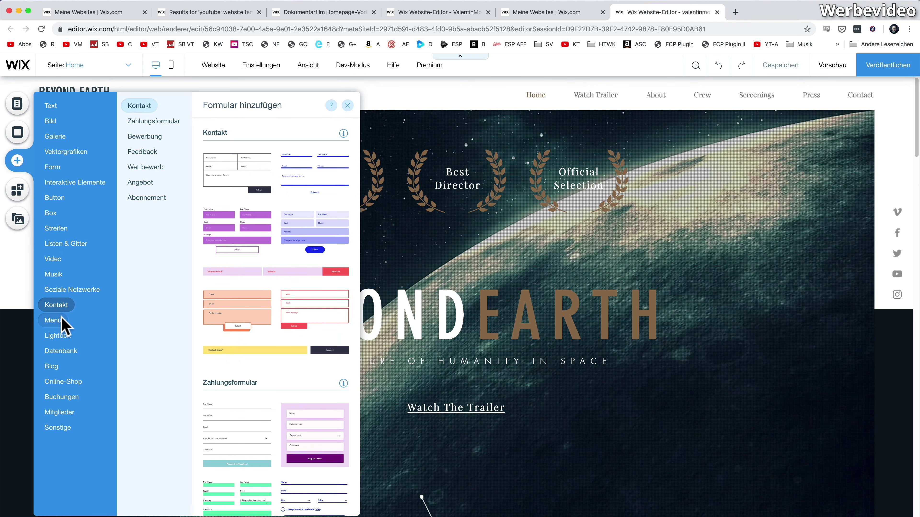
mouse_move(59, 335)
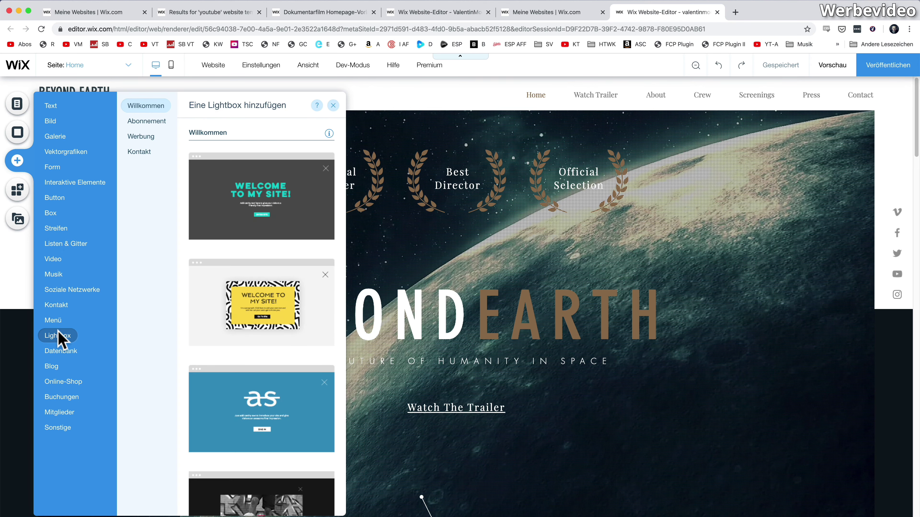
mouse_move(63, 357)
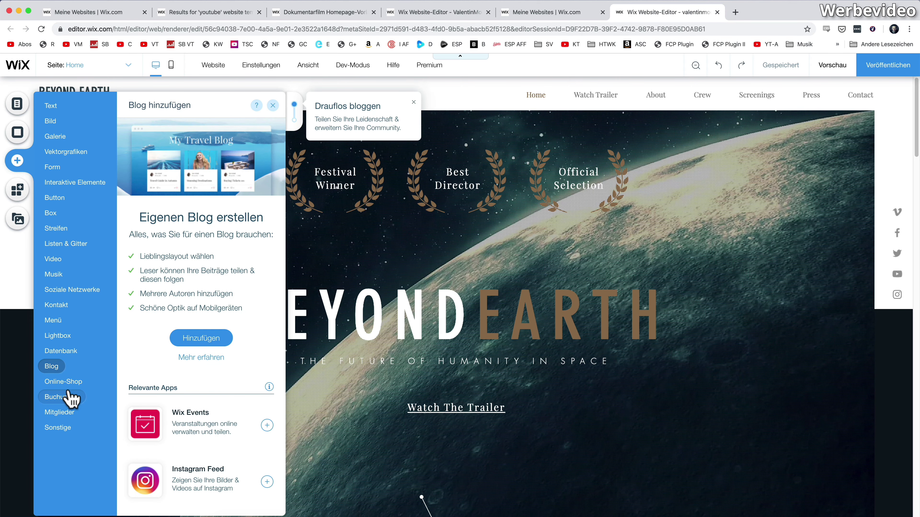
mouse_move(64, 413)
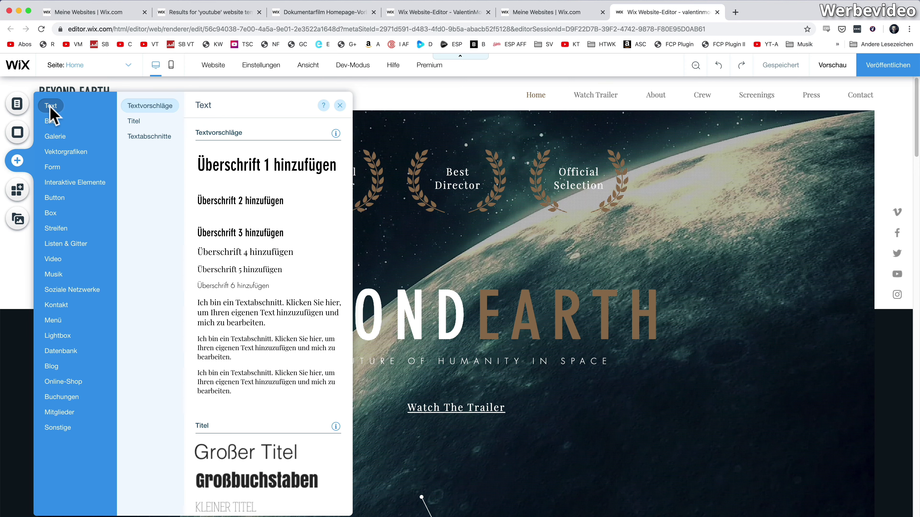
click(340, 105)
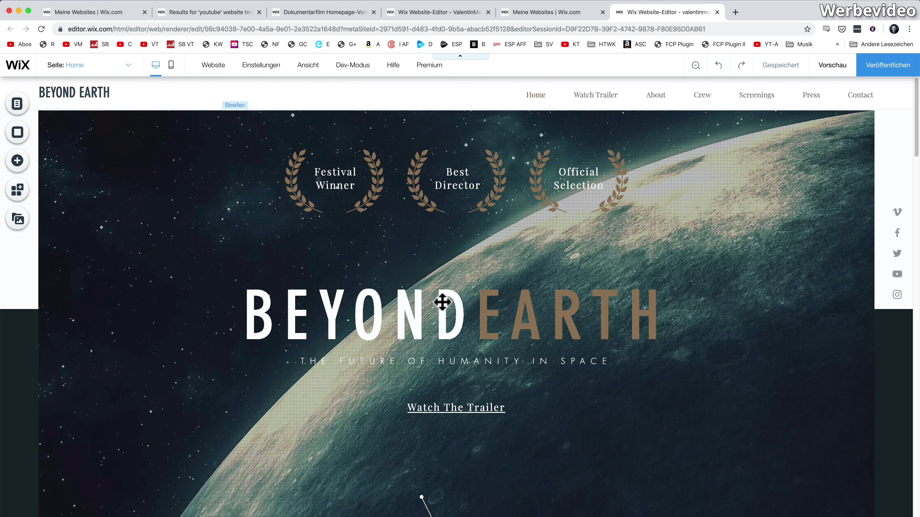
- Add the Klassisch strip with the green mountain image between the man's portrait section and the THE FILM / THE FACTS grid
scroll(439, 306, down, 20)
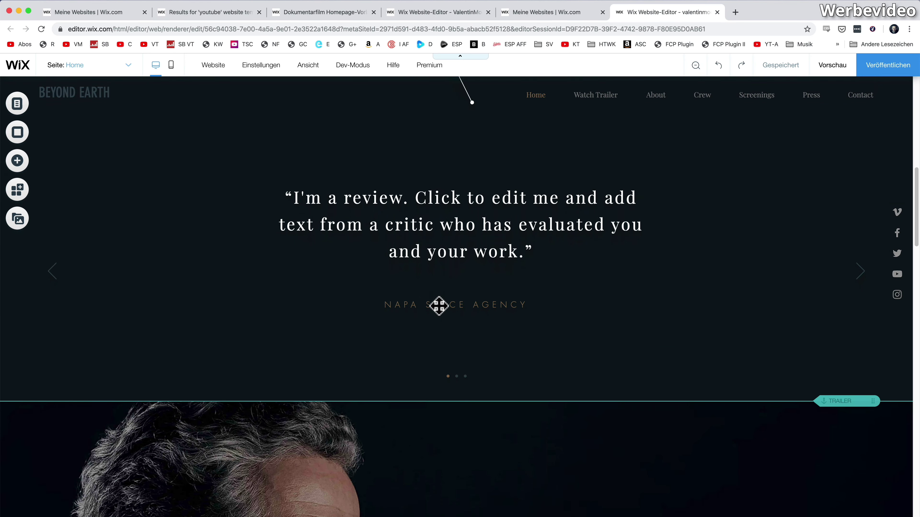
scroll(439, 306, down, 9)
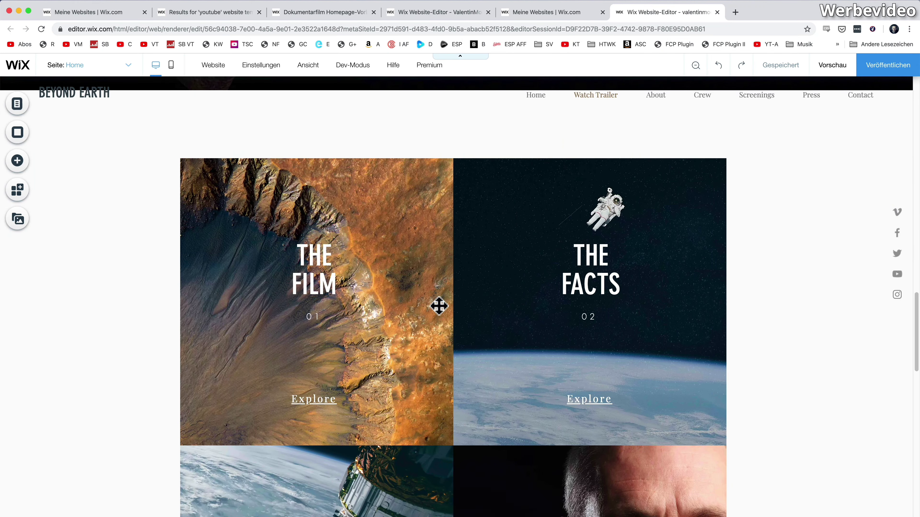
scroll(439, 306, up, 2)
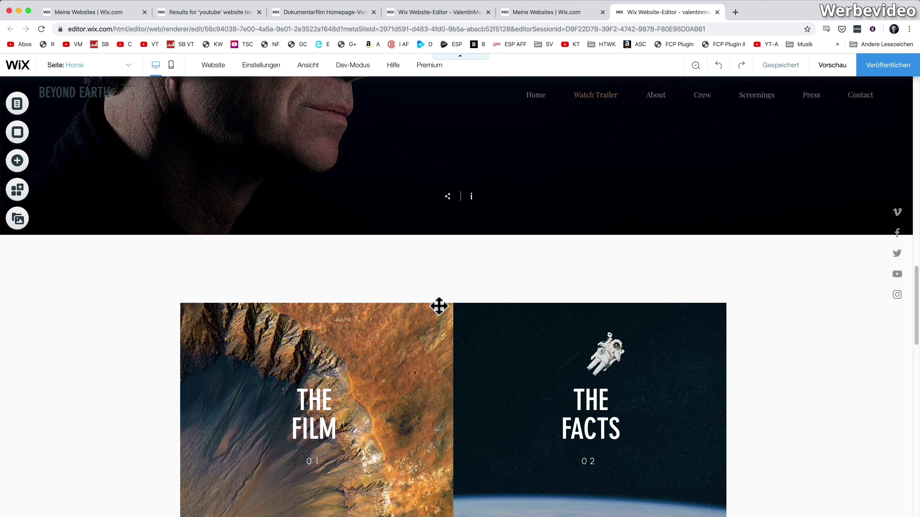
scroll(439, 306, up, 6)
scroll(439, 306, down, 7)
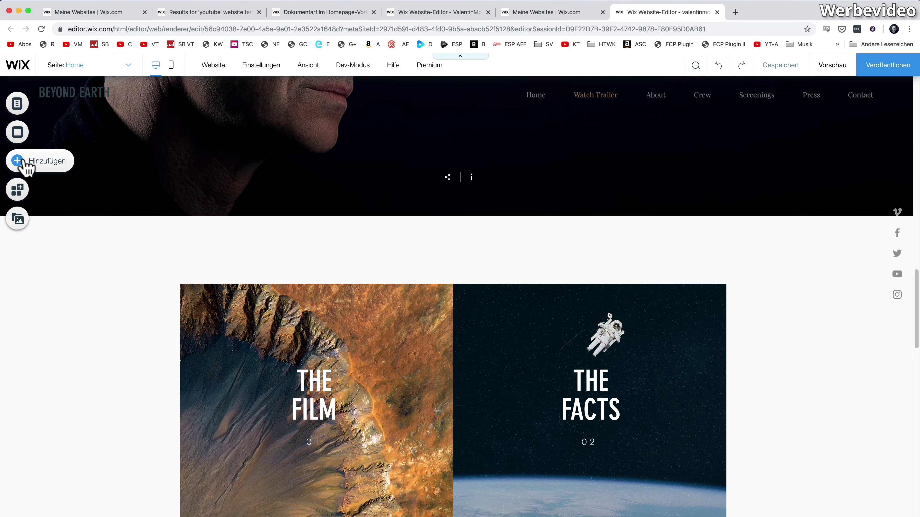
click(18, 161)
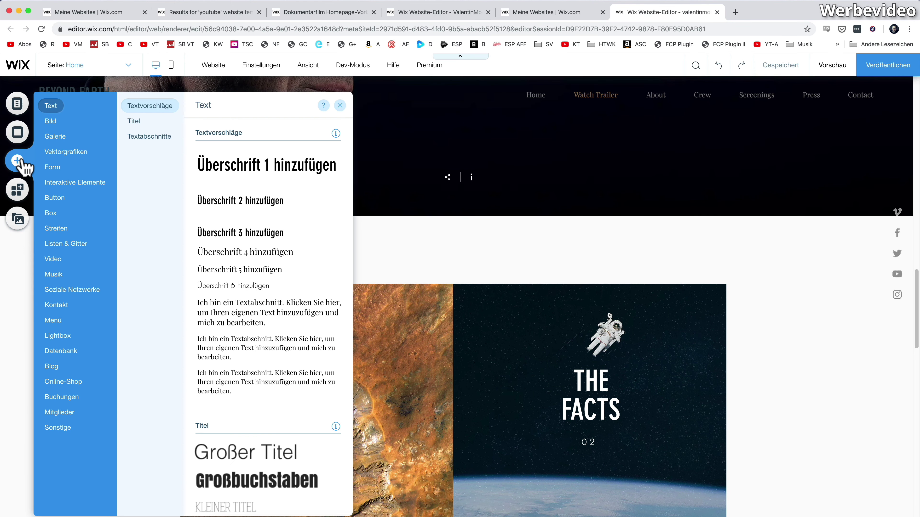
click(58, 229)
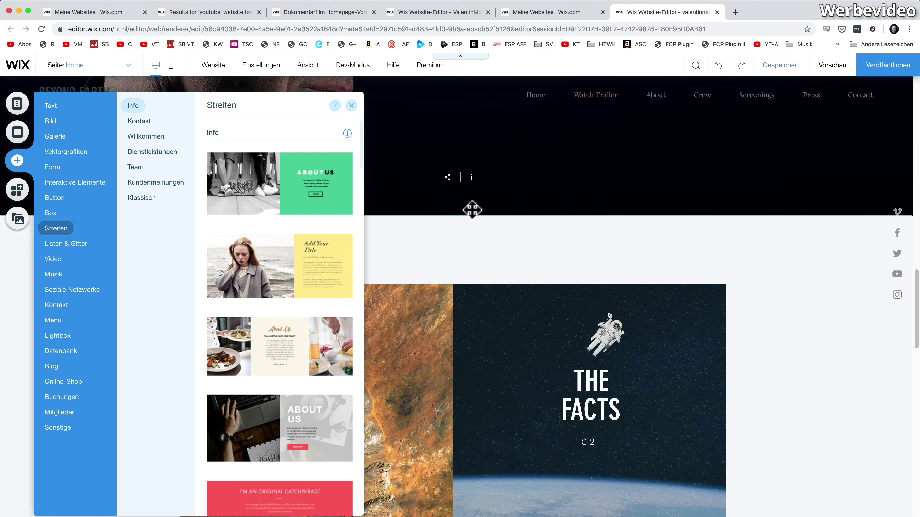
click(182, 167)
click(143, 198)
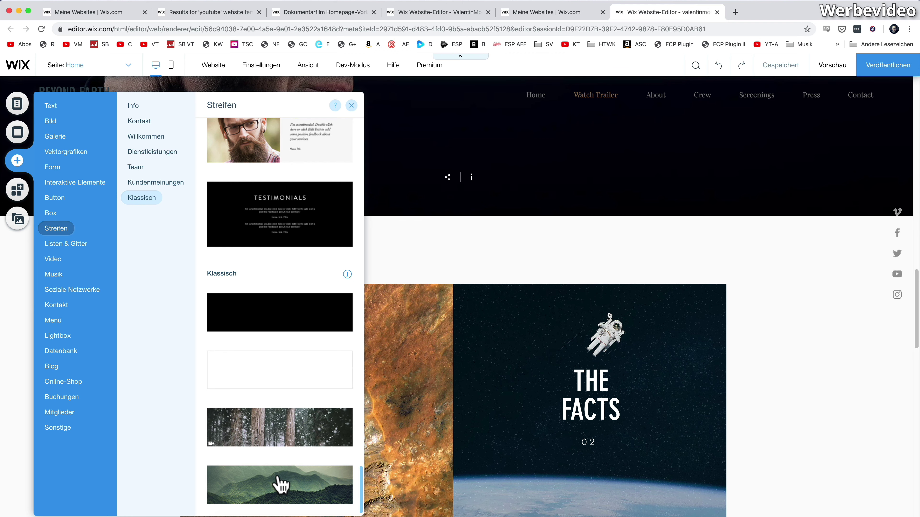
drag(281, 485, 506, 273)
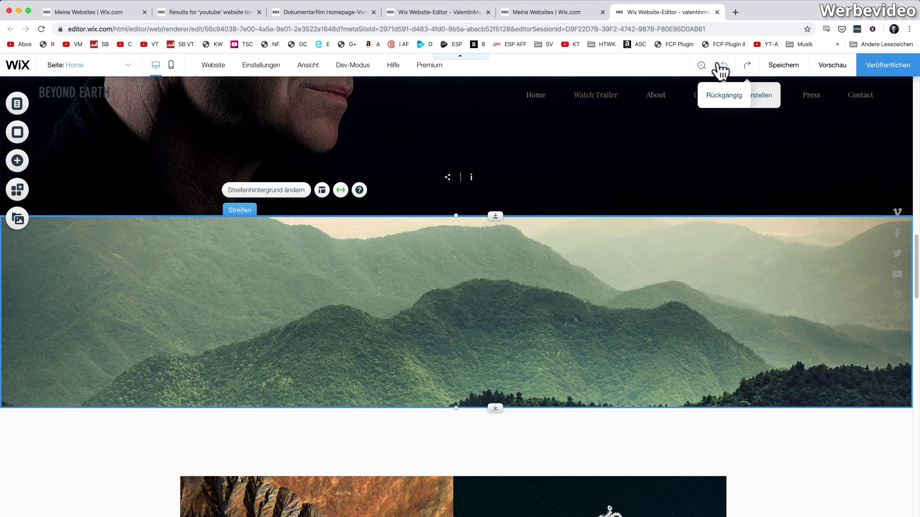
- Move the mountain strip above the man's portrait section in zoom mode and return to the normal editing view
key(super+minus)
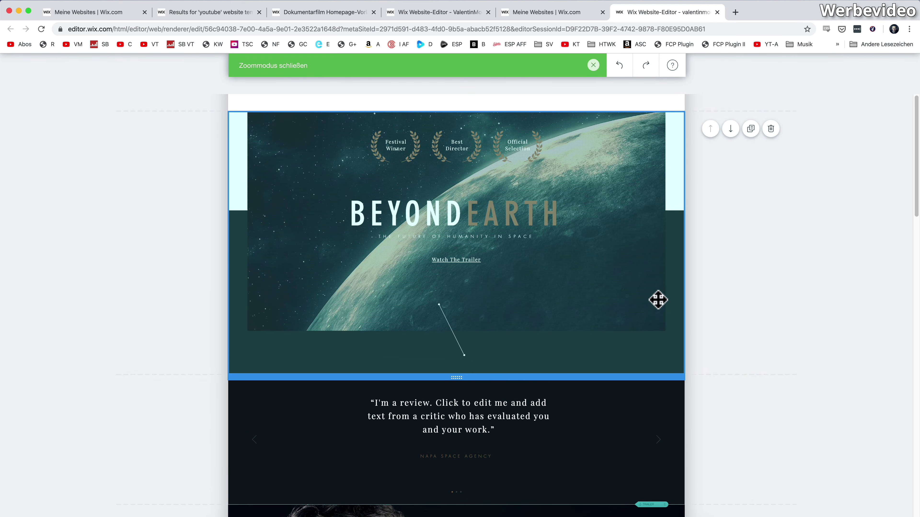
scroll(595, 294, down, 5)
scroll(554, 297, down, 3)
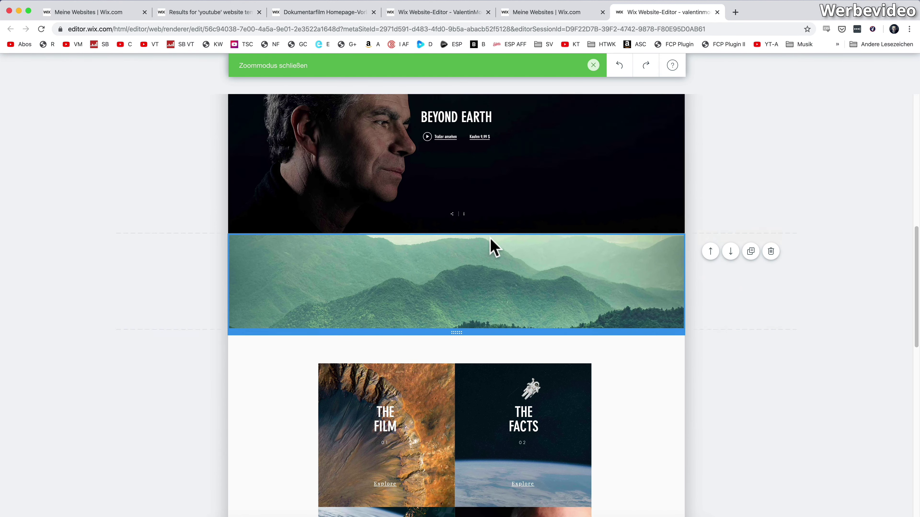
drag(473, 282, 471, 87)
scroll(486, 274, up, 3)
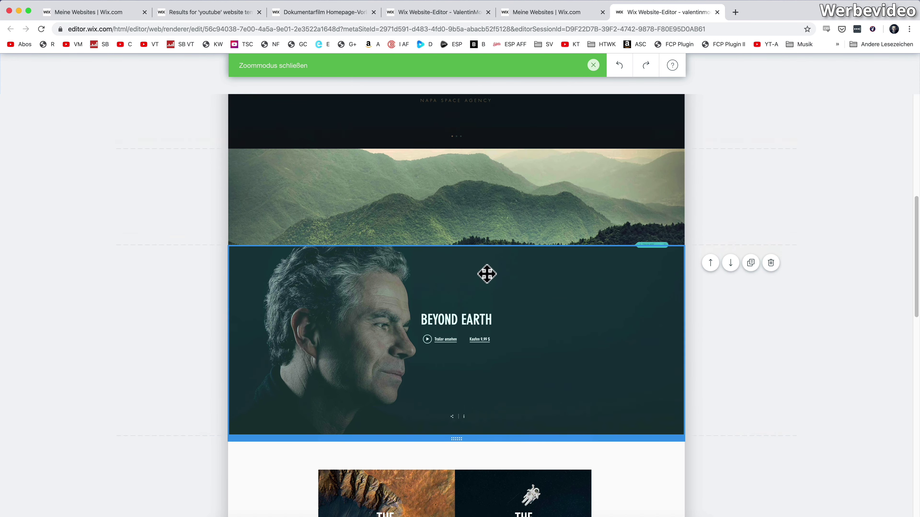
click(594, 66)
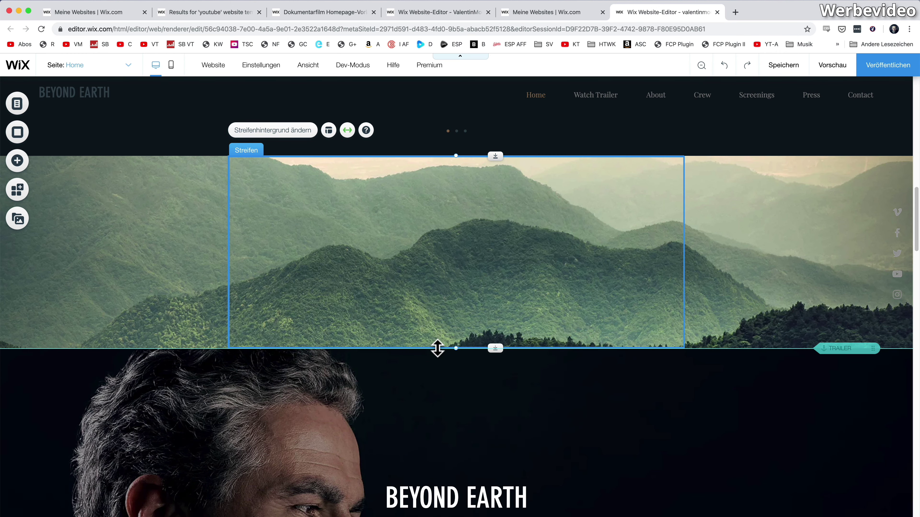
- Try resizing the mountain strip at its lower edge, undo that, and stretch the strip taller so the content below shifts down
mouse_move(434, 348)
mouse_down()
mouse_move(424, 454)
mouse_move(429, 337)
mouse_move(428, 350)
mouse_up()
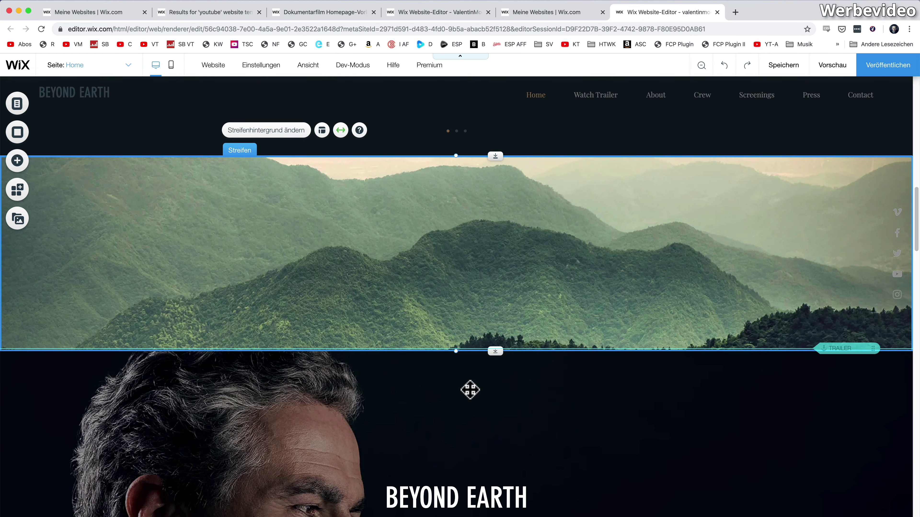
click(724, 66)
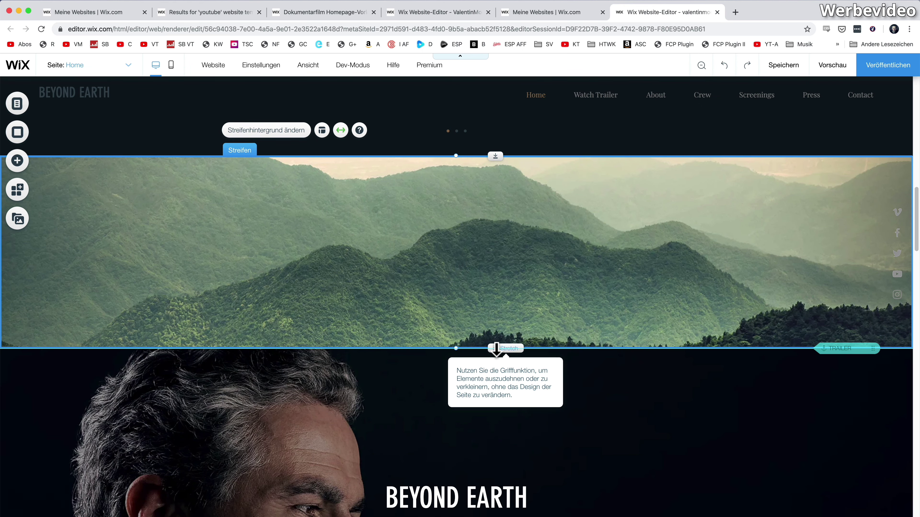
drag(496, 349, 487, 438)
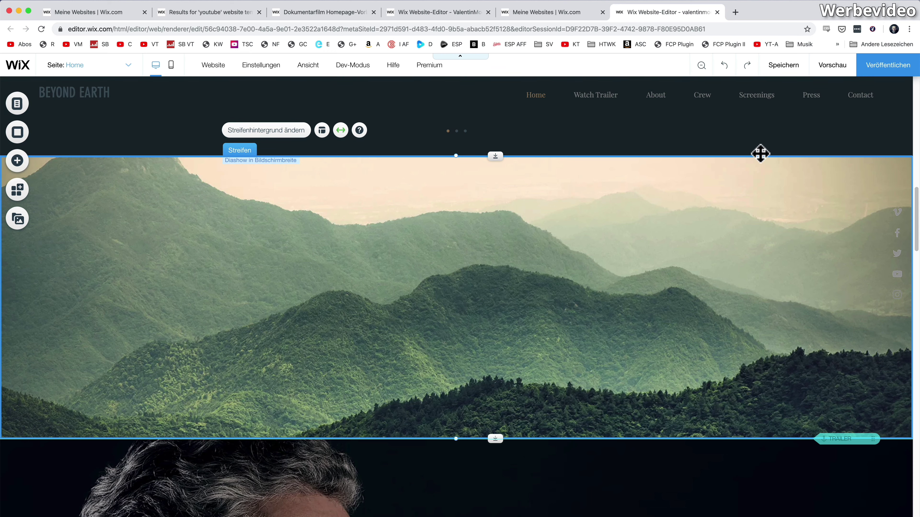
- Add an Ankerlink element from the Sonstige category at the upper edge of the mountain strip
click(18, 161)
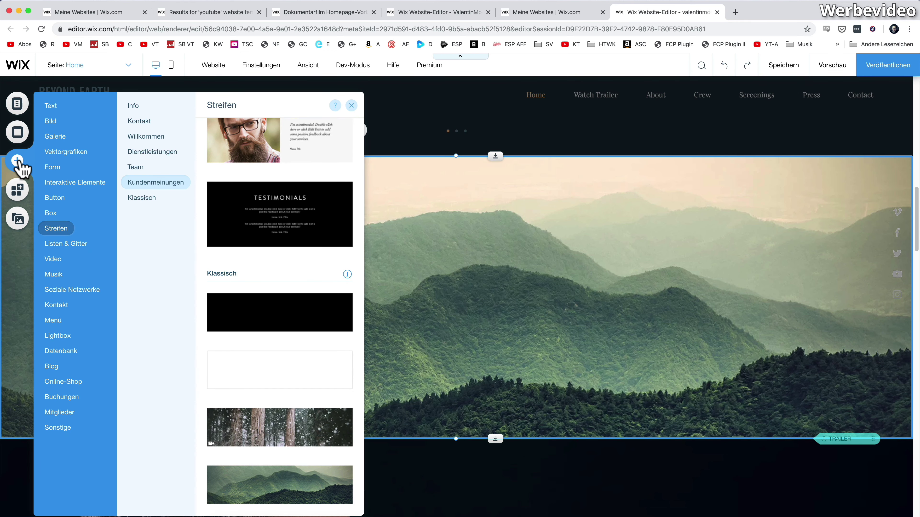
click(60, 428)
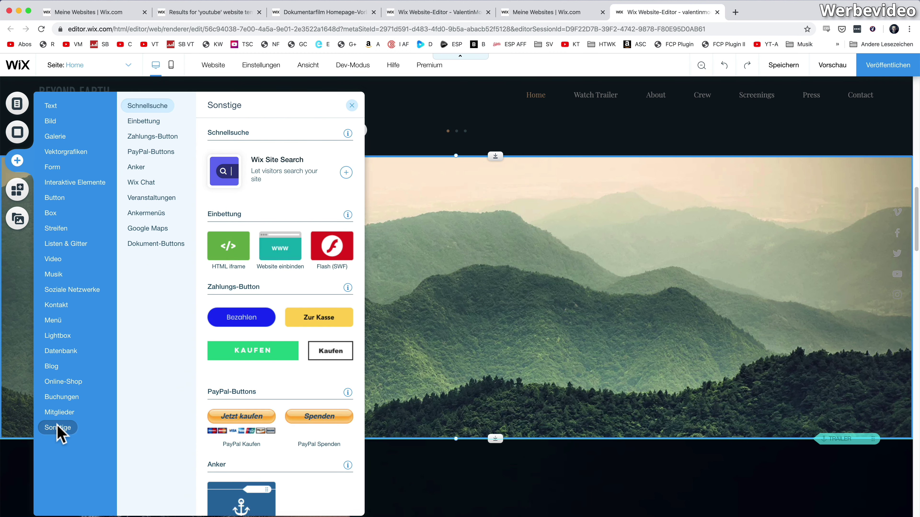
click(141, 168)
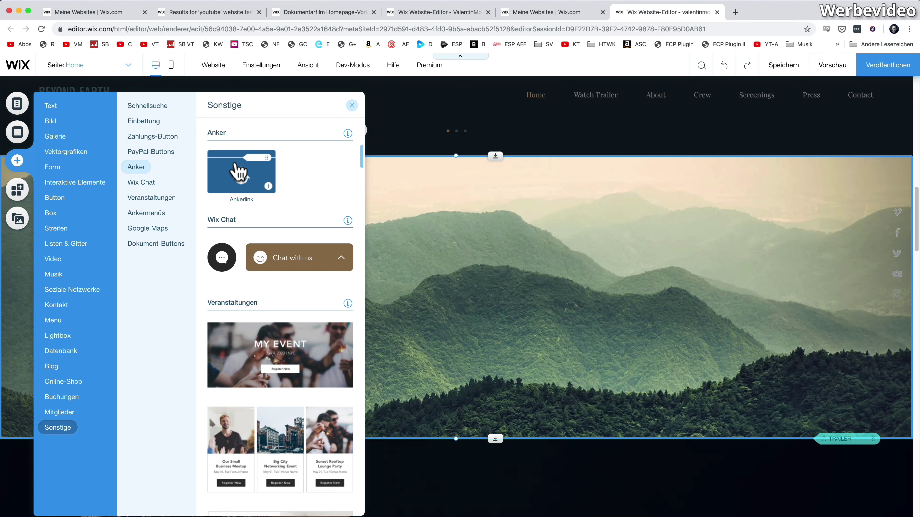
drag(237, 172, 835, 156)
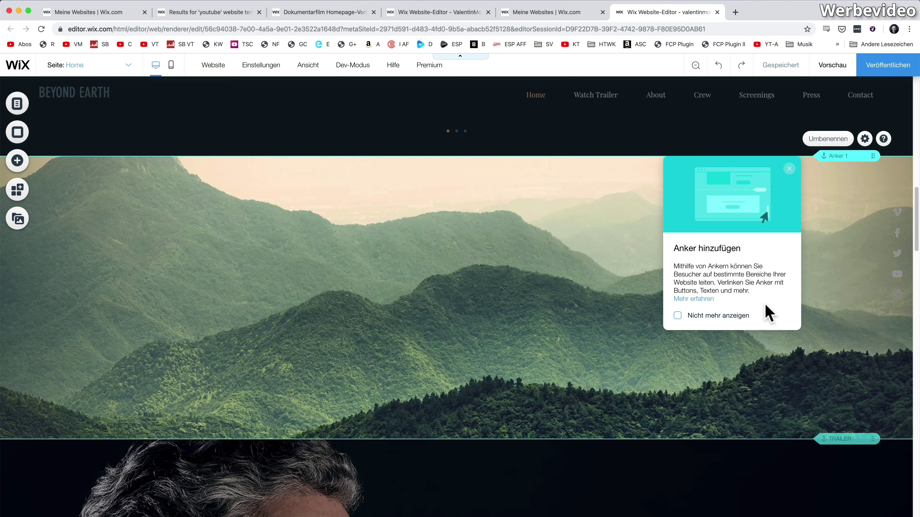
- Rename the new anchor on the mountain strip as Wald
click(836, 158)
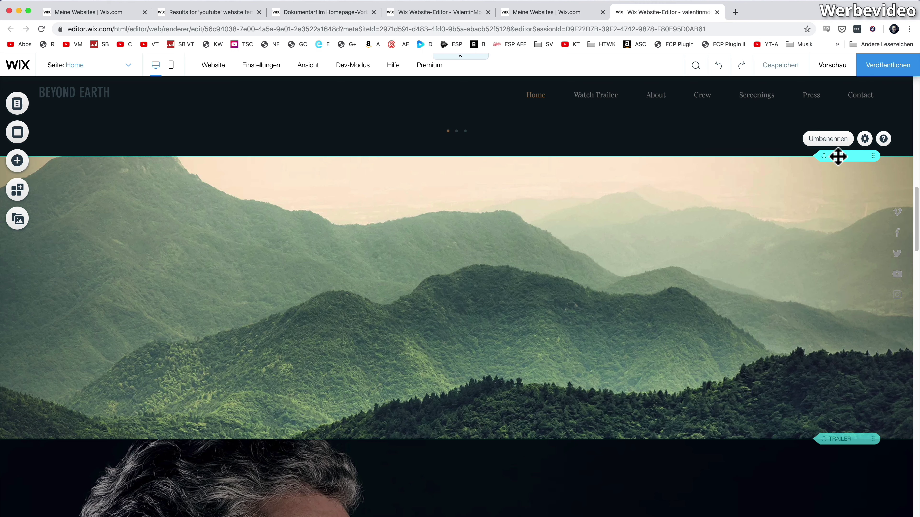
double_click(837, 156)
click(704, 207)
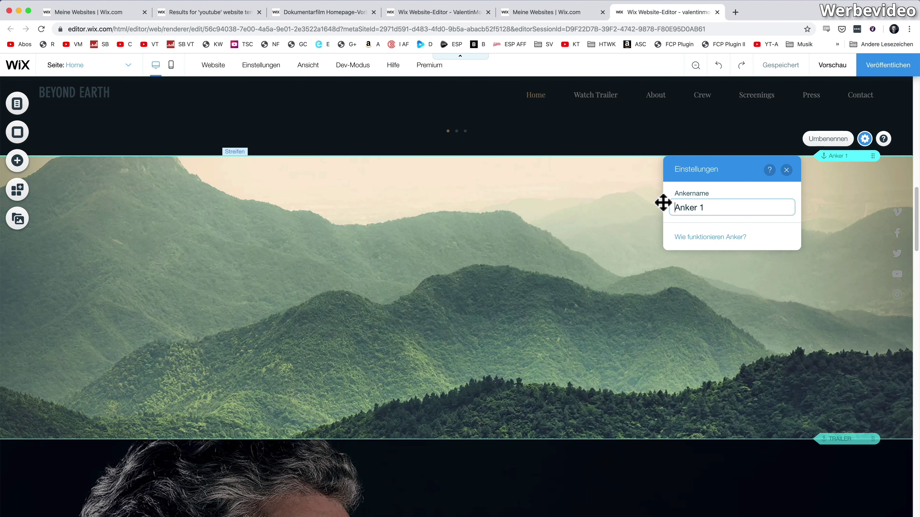
text(Wald)
key(Return)
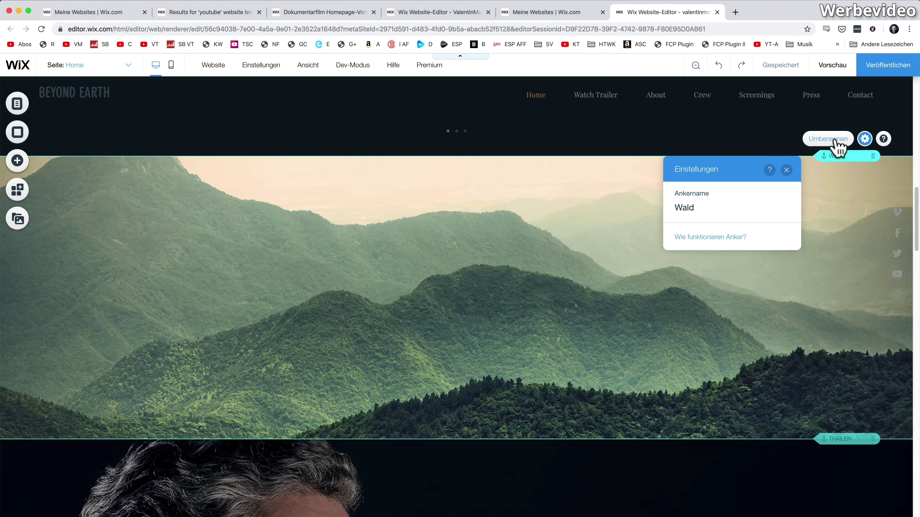
click(501, 202)
- Add an Ankermenü with blue circles near the mountain strip's right edge, make it slightly shorter, and save the site
click(18, 161)
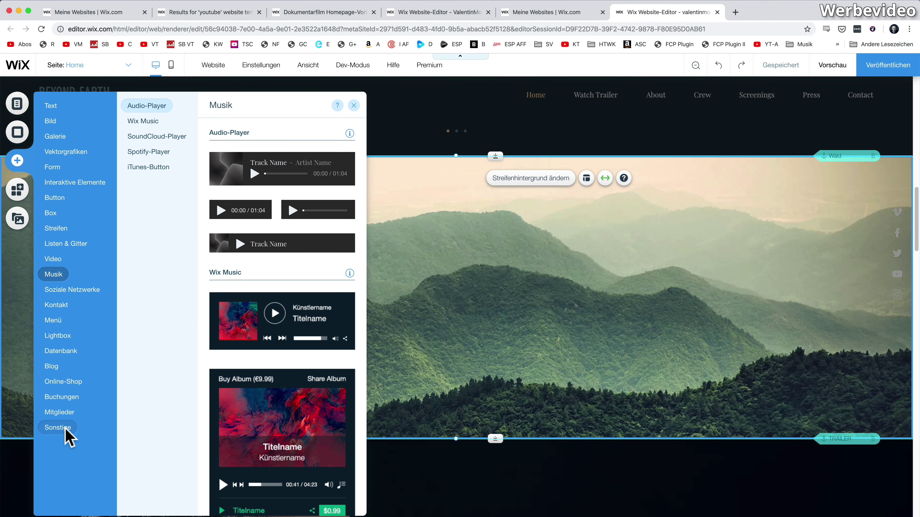
mouse_move(58, 428)
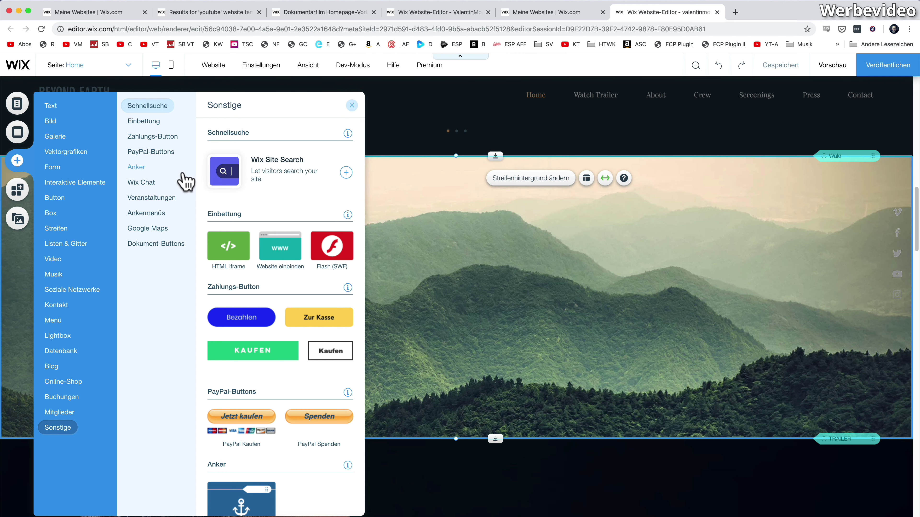
scroll(253, 217, down, 5)
scroll(253, 218, down, 8)
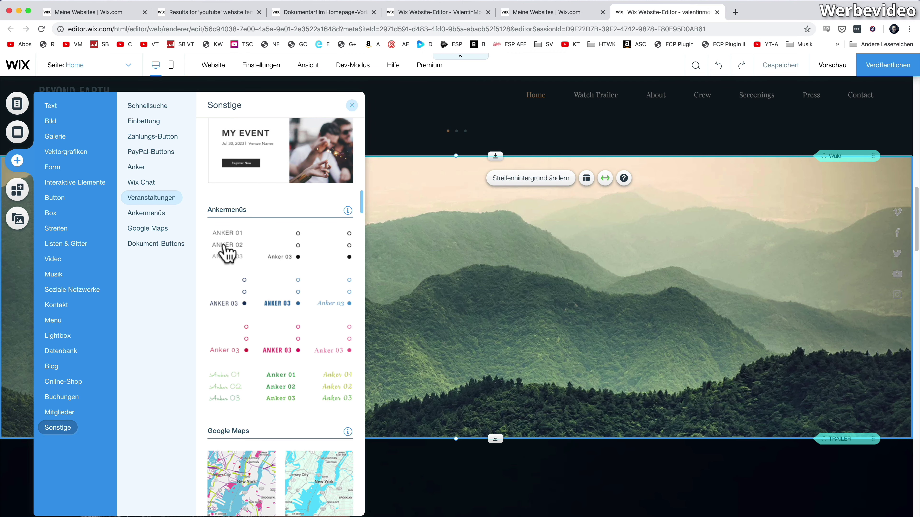
drag(237, 259, 397, 288)
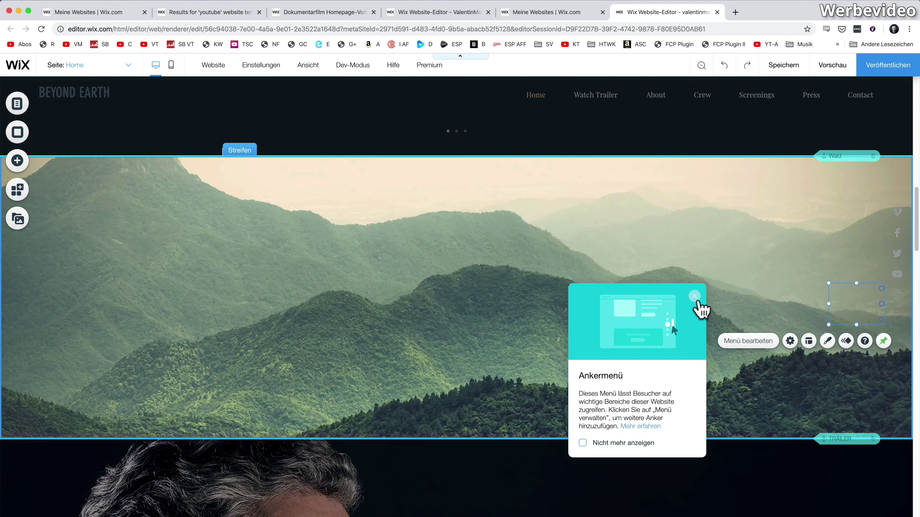
click(694, 296)
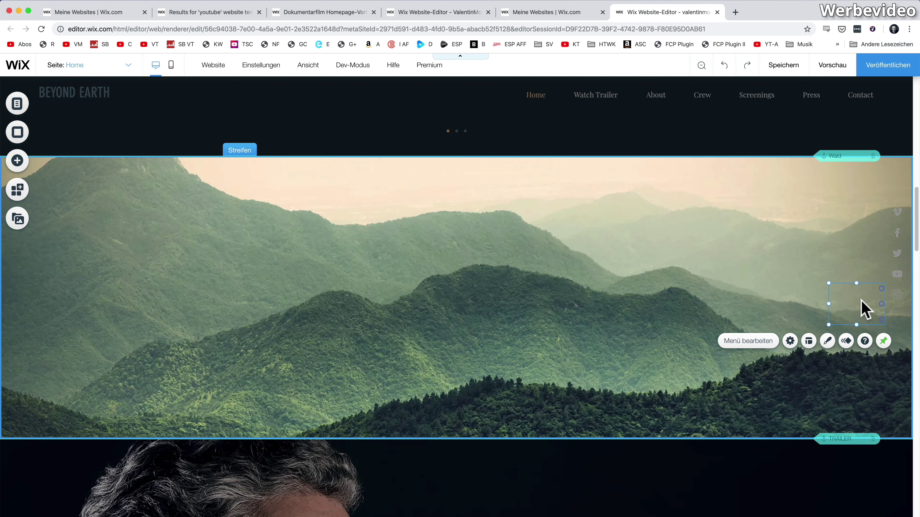
mouse_move(858, 285)
mouse_down()
mouse_move(851, 234)
mouse_move(853, 287)
mouse_up()
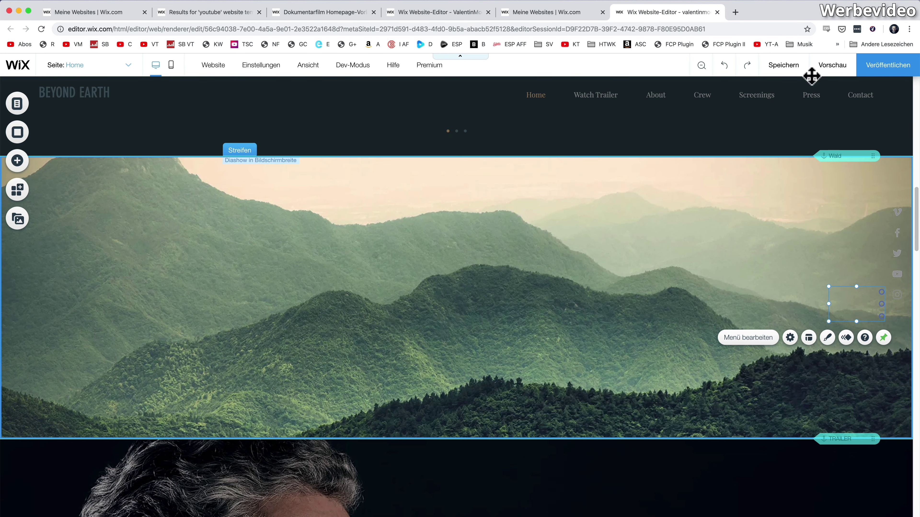
click(784, 70)
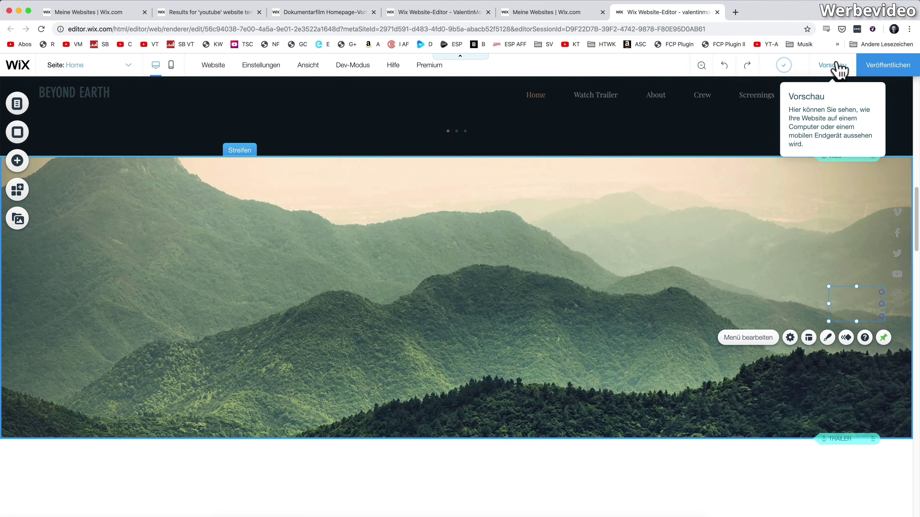
- Preview the site, test the anchor menu's points and the About submenu, and return to the editor
click(834, 67)
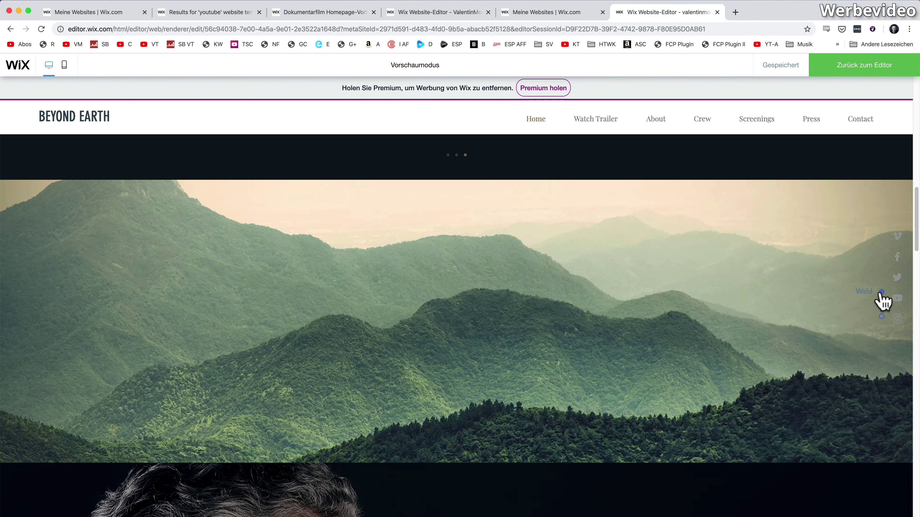
click(881, 294)
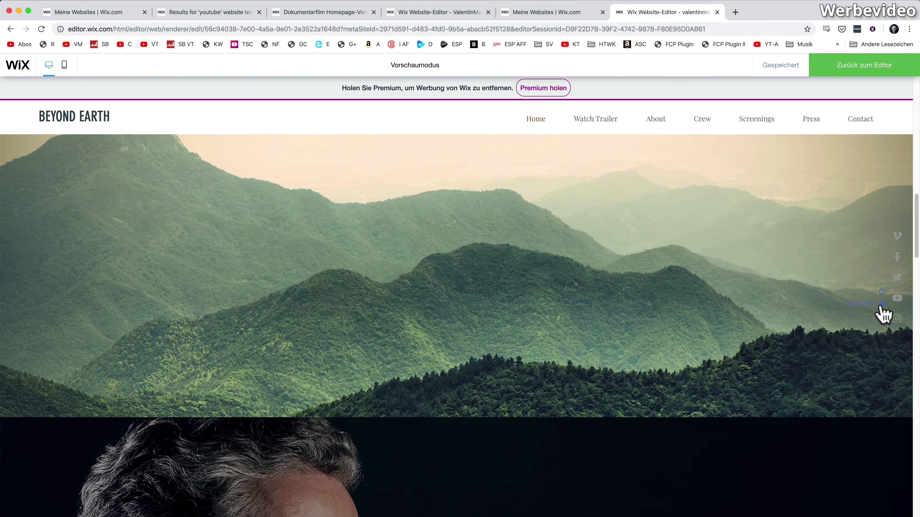
click(881, 304)
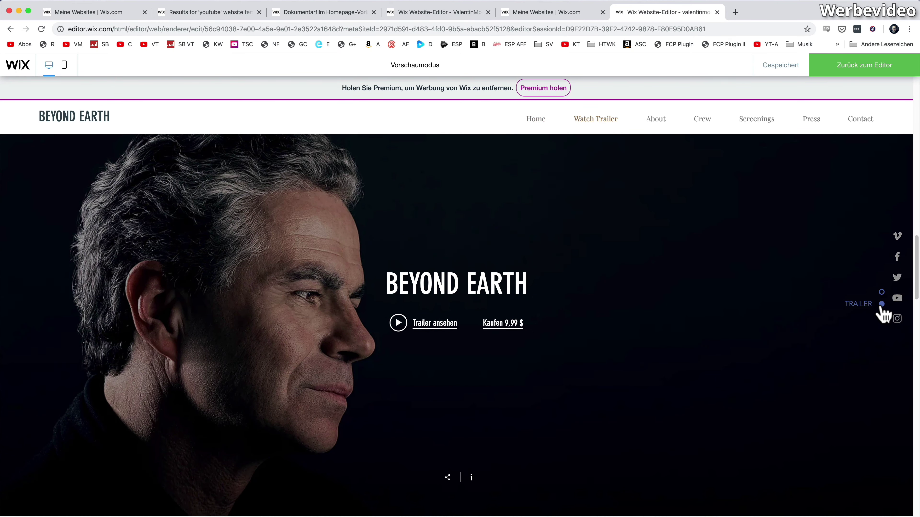
click(881, 319)
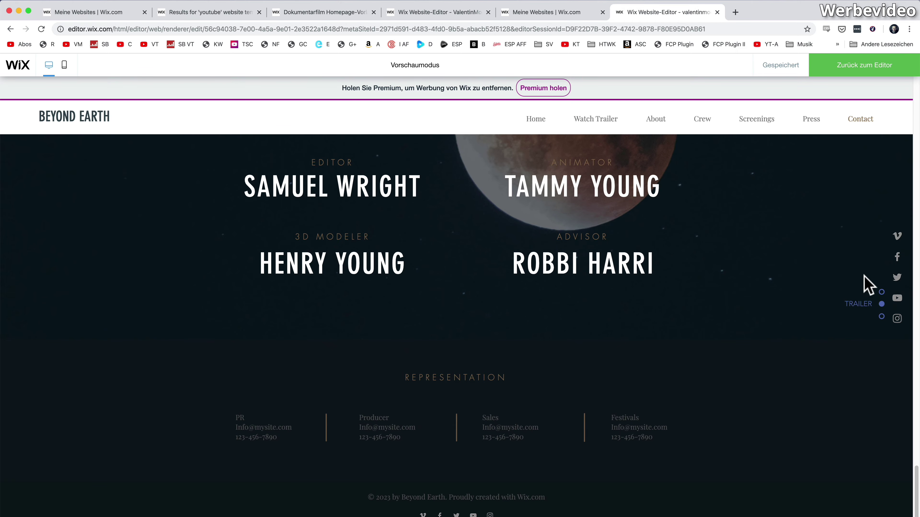
click(882, 292)
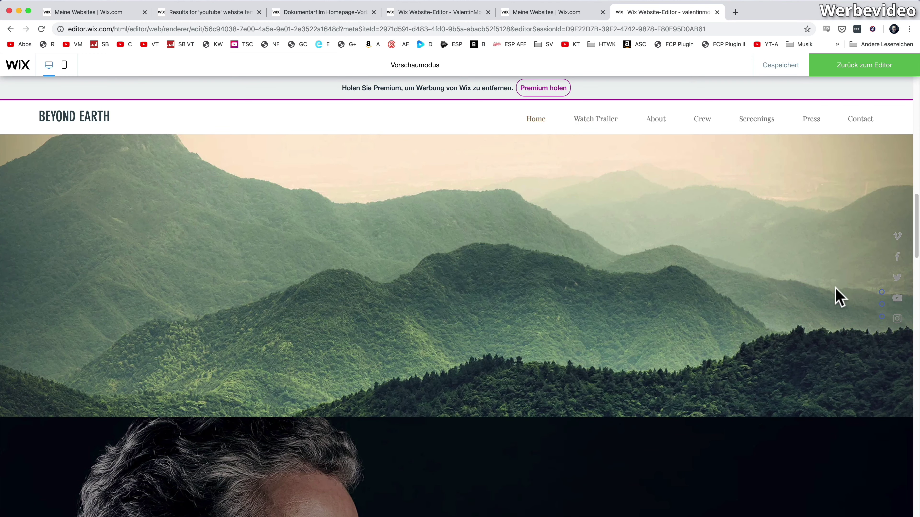
mouse_move(660, 115)
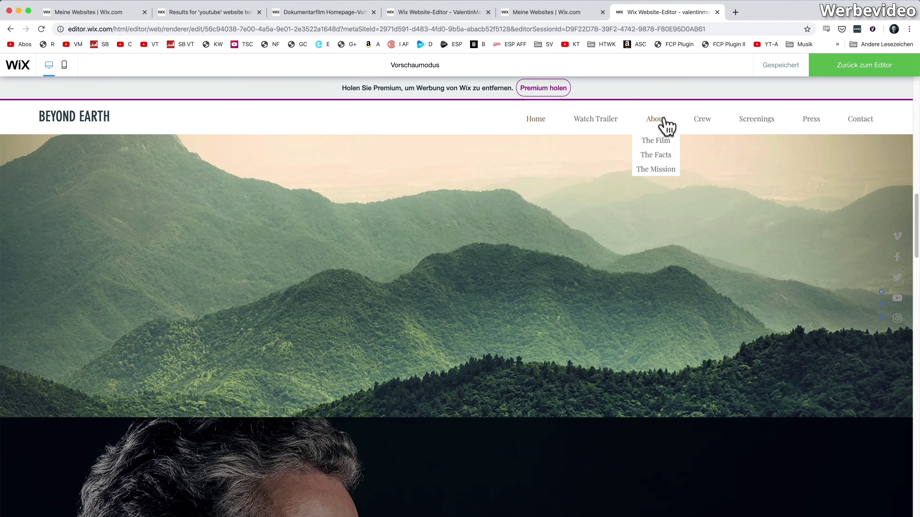
key(super+shift+p)
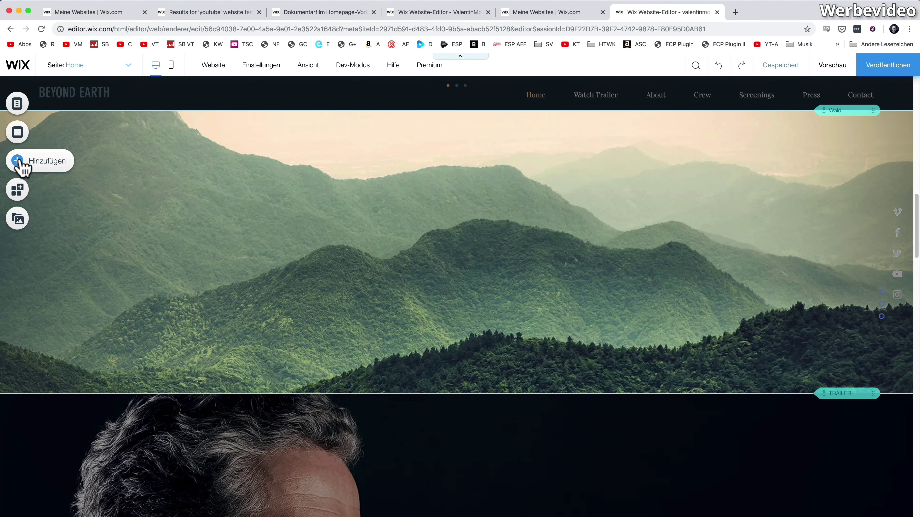
- Add a link to the website menu that targets the Wald anchor on the Home page
click(17, 105)
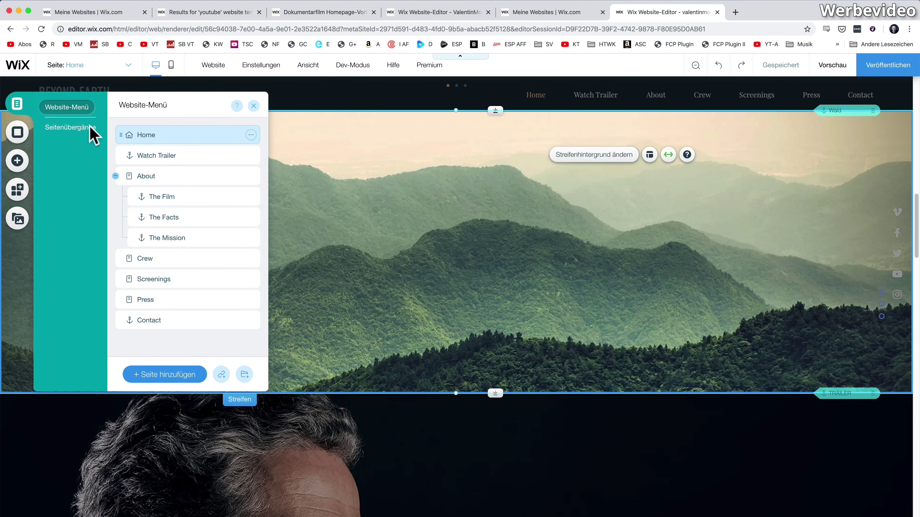
click(222, 375)
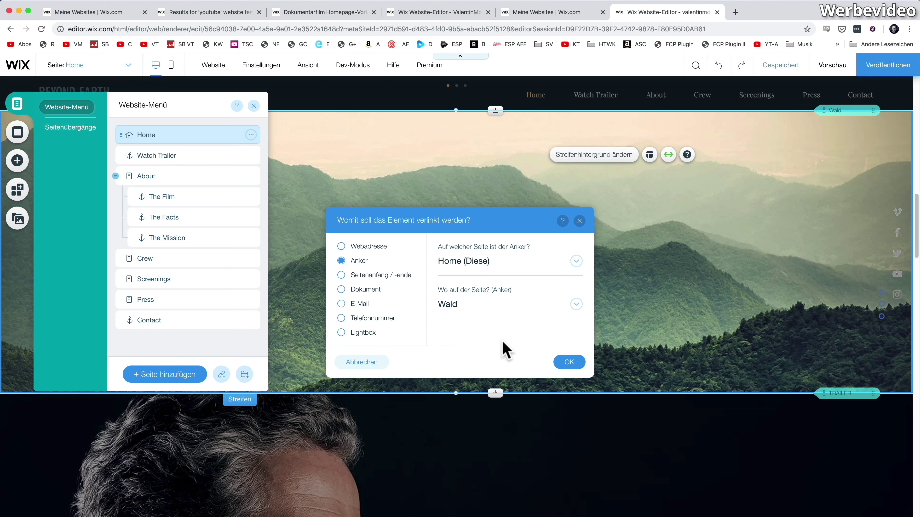
click(567, 363)
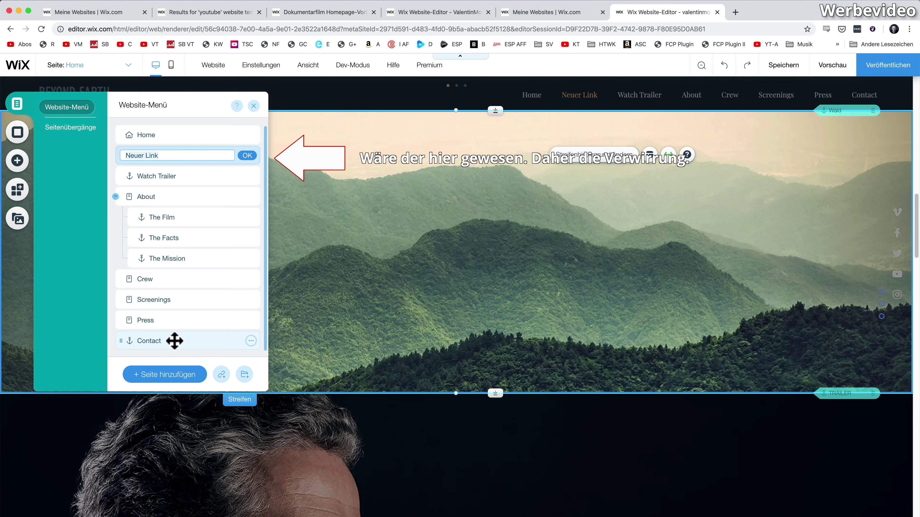
- Move the Contact entry directly below Crew in the website menu and rename it as Wald
drag(175, 340, 152, 298)
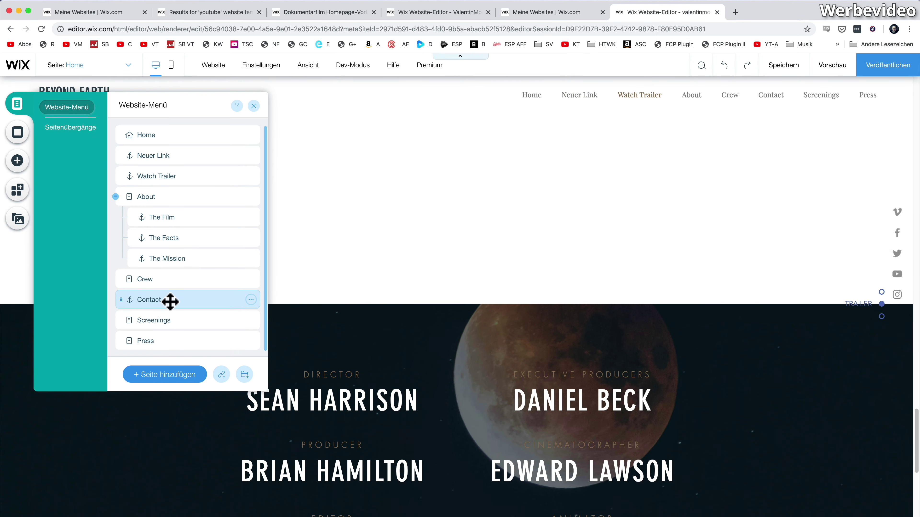
right_click(154, 301)
click(258, 301)
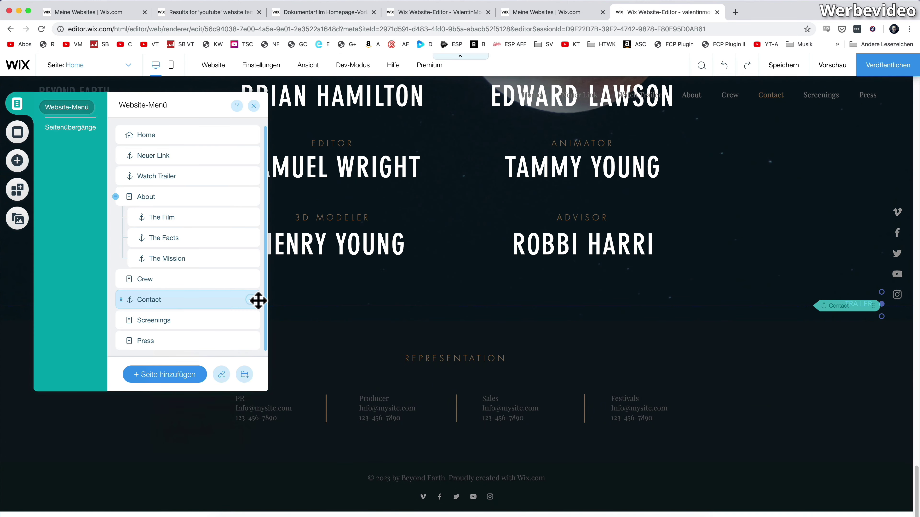
double_click(146, 301)
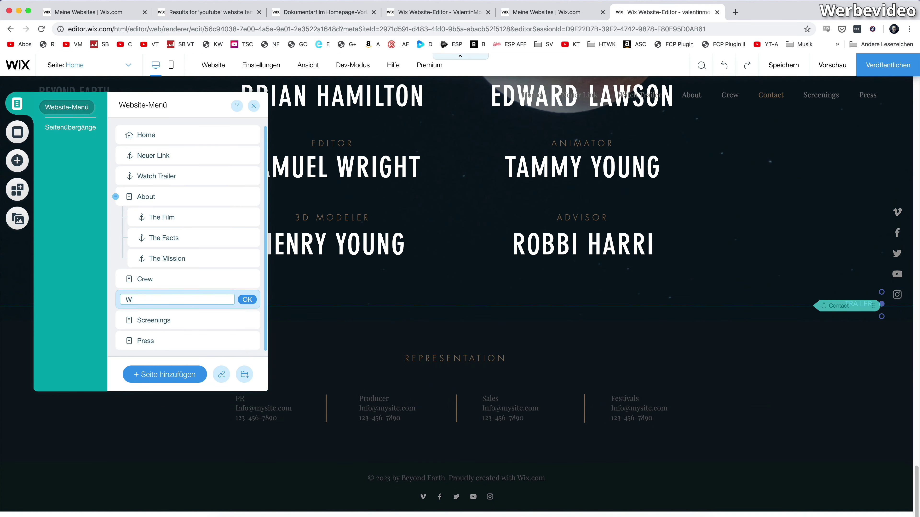
key(Return)
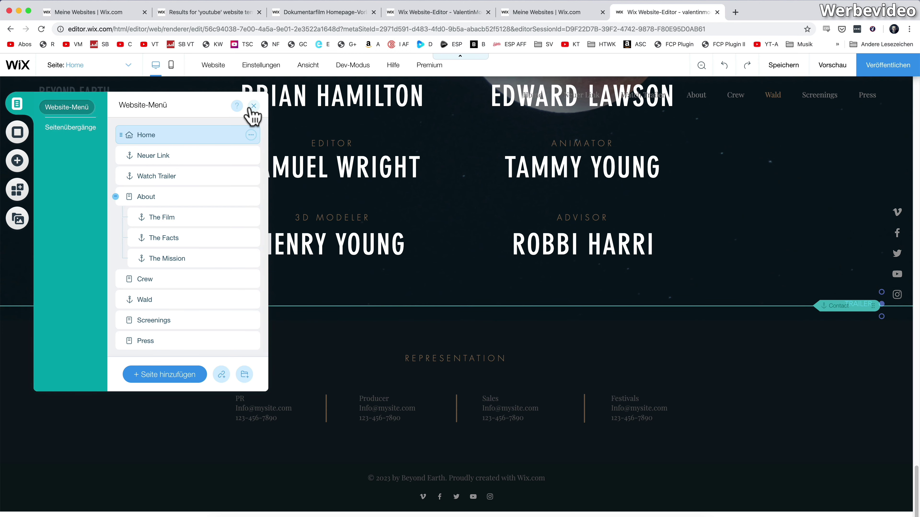
click(254, 105)
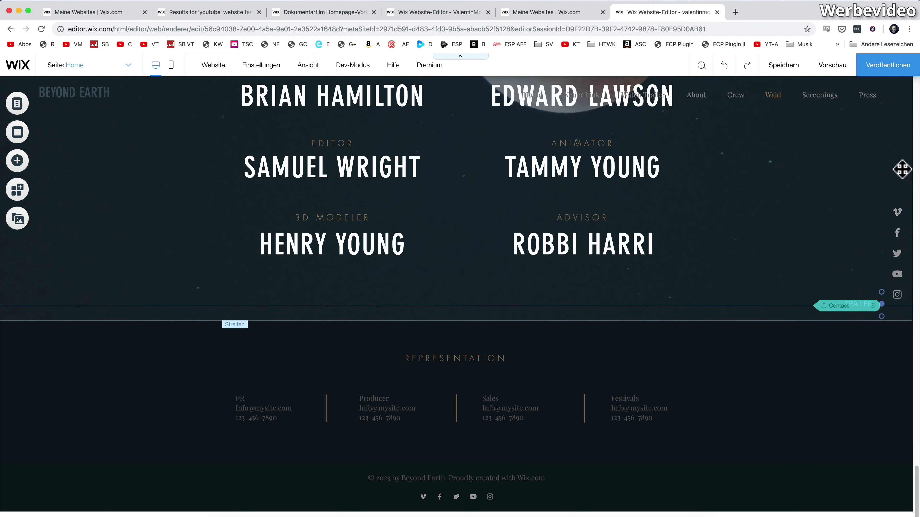
- Preview the site to check where the Wald menu entry leads and return to the editor
scroll(852, 261, up, 15)
scroll(808, 209, up, 10)
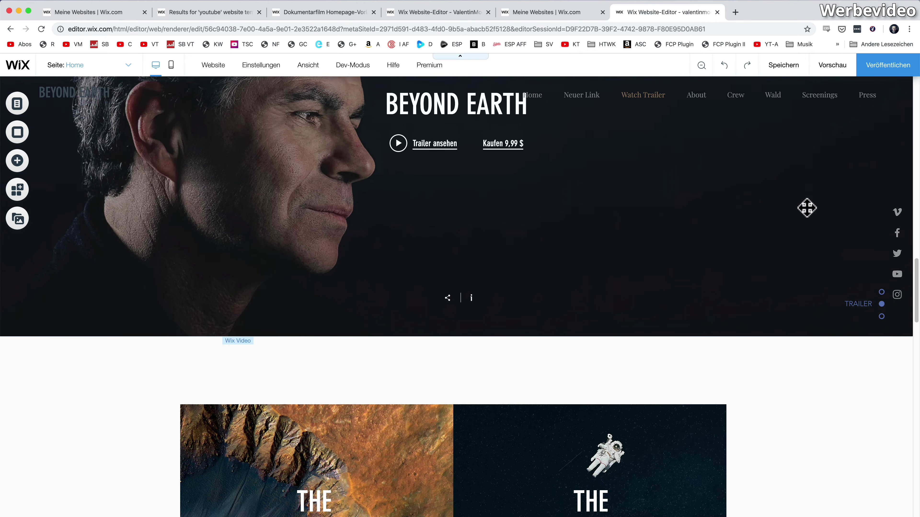
key(super+shift+p)
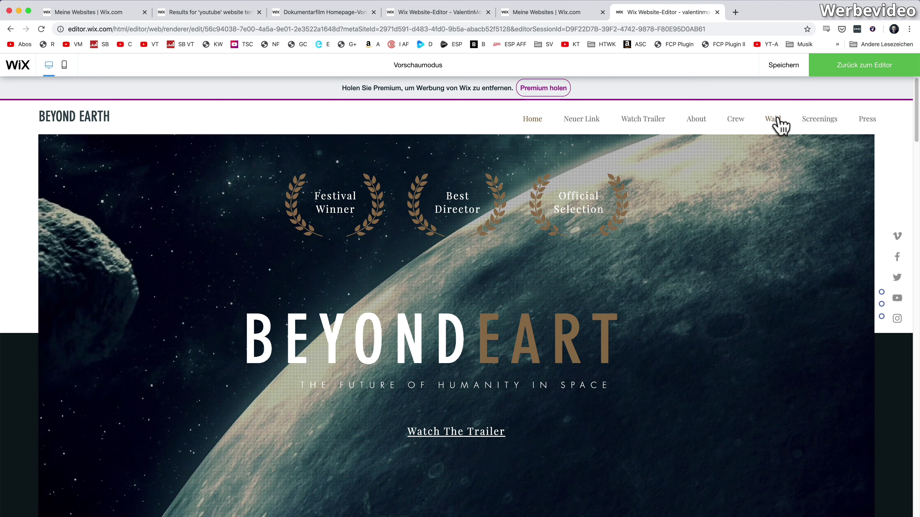
scroll(786, 200, down, 15)
scroll(788, 203, down, 10)
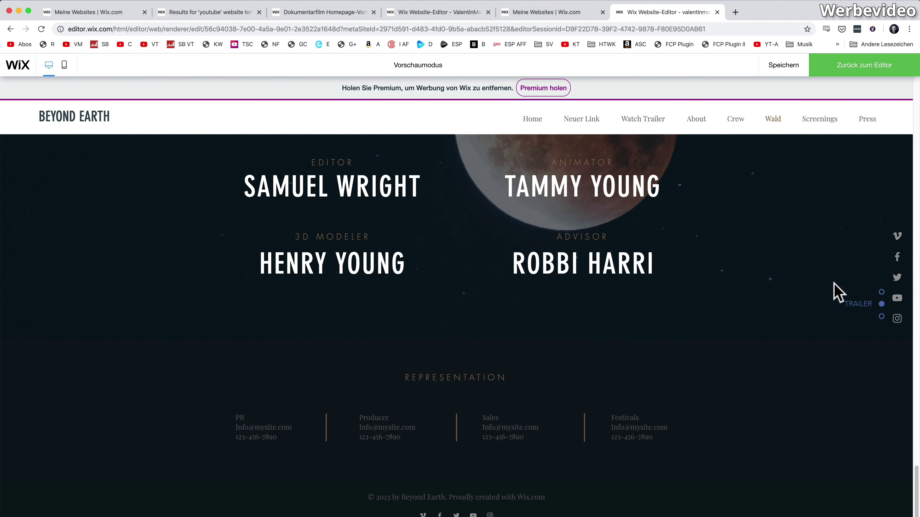
click(839, 69)
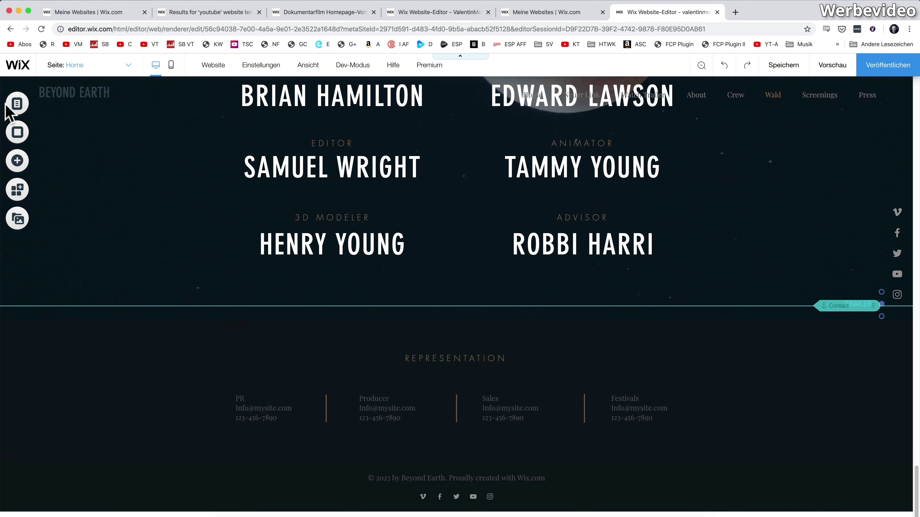
- Change the link of the Wald entry in the website menu to the Wald anchor on the Home page
click(18, 104)
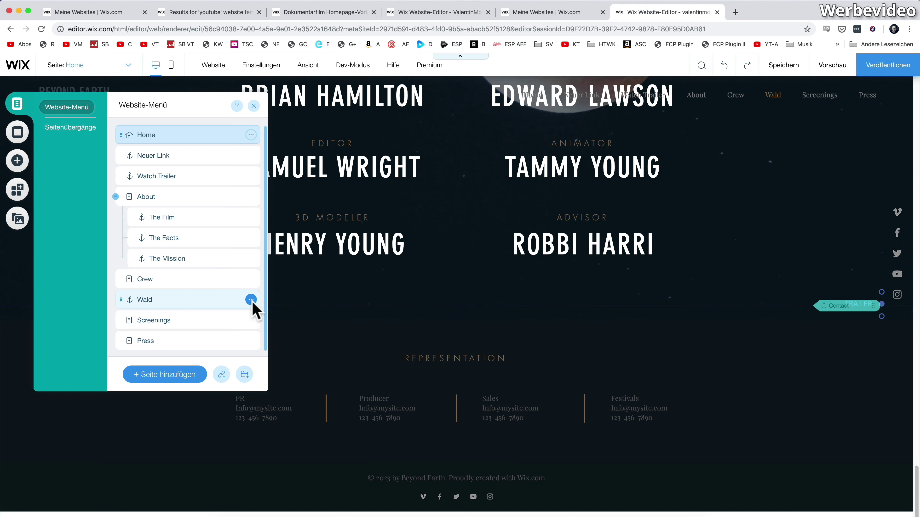
click(251, 301)
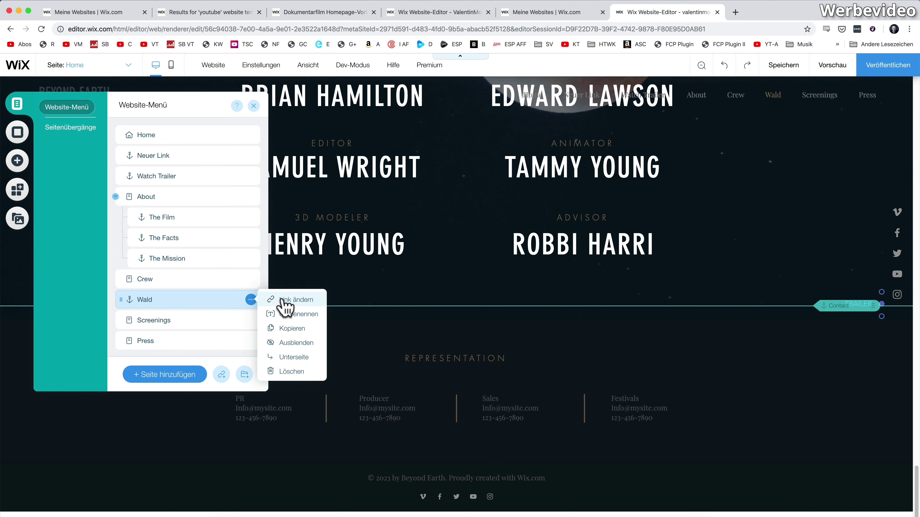
click(286, 302)
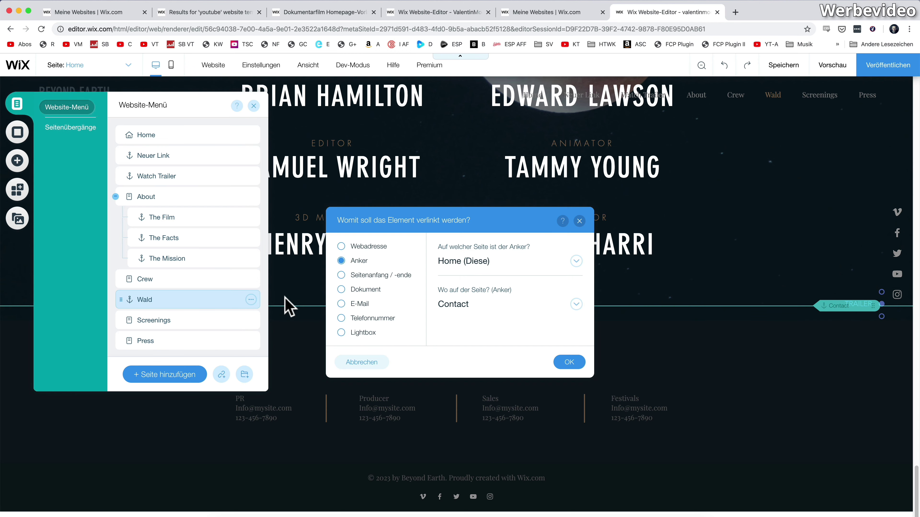
click(460, 308)
click(459, 327)
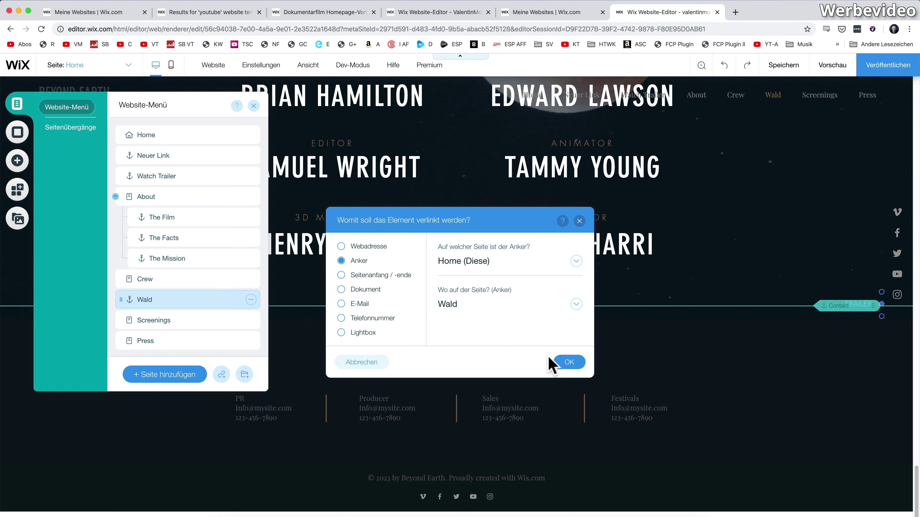
click(568, 363)
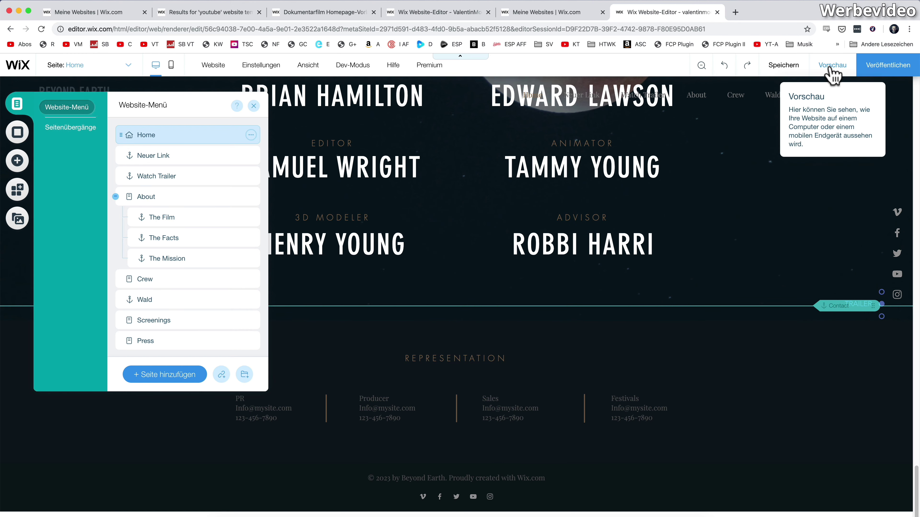
- Preview the site, test the Wald menu entry, and return to the editor
click(833, 68)
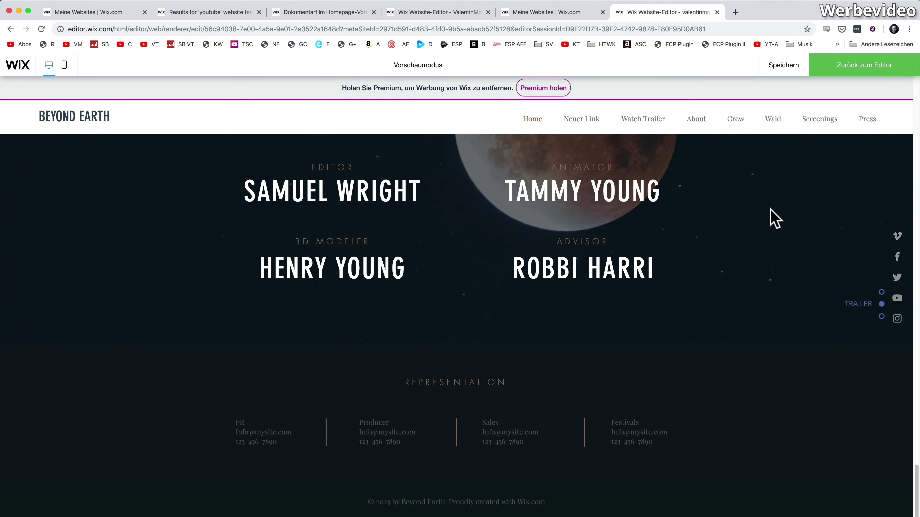
click(771, 120)
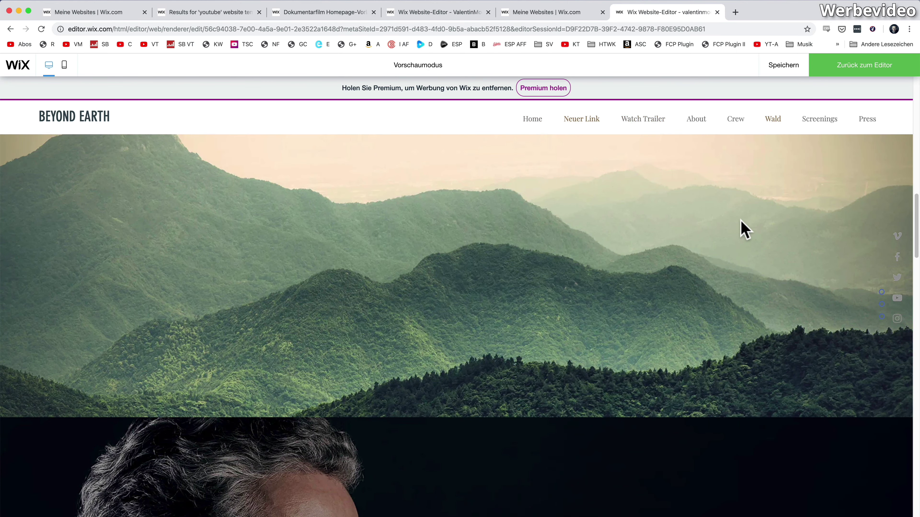
key(super+shift+p)
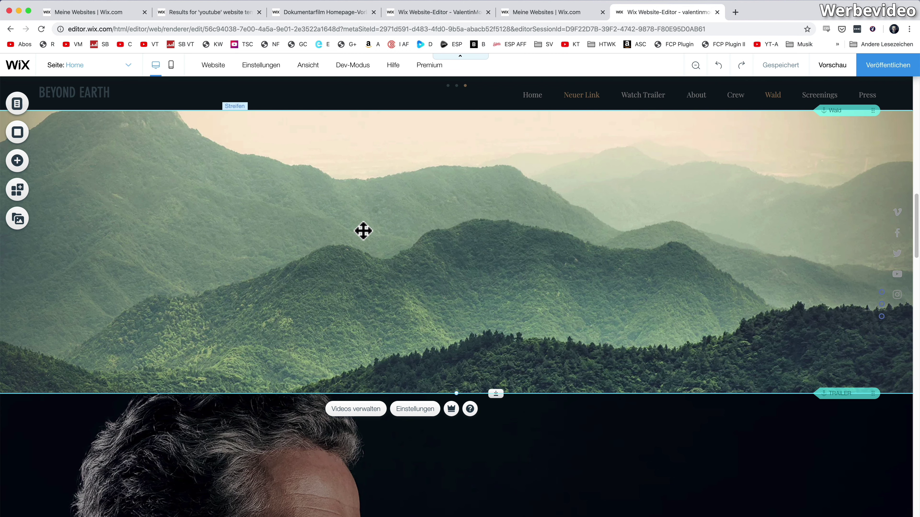
- Add an Überschrift 1 text element to the forest strip, widen it and place it in the strip's upper middle
click(18, 161)
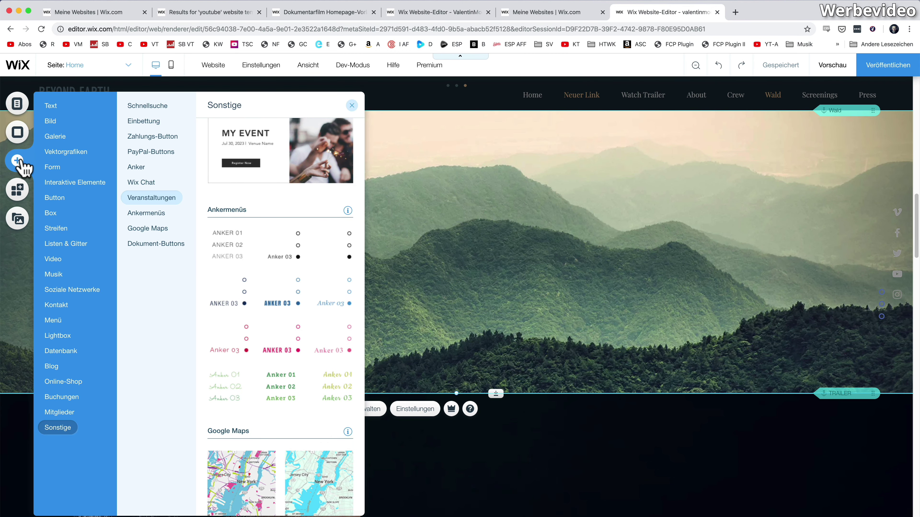
mouse_move(54, 107)
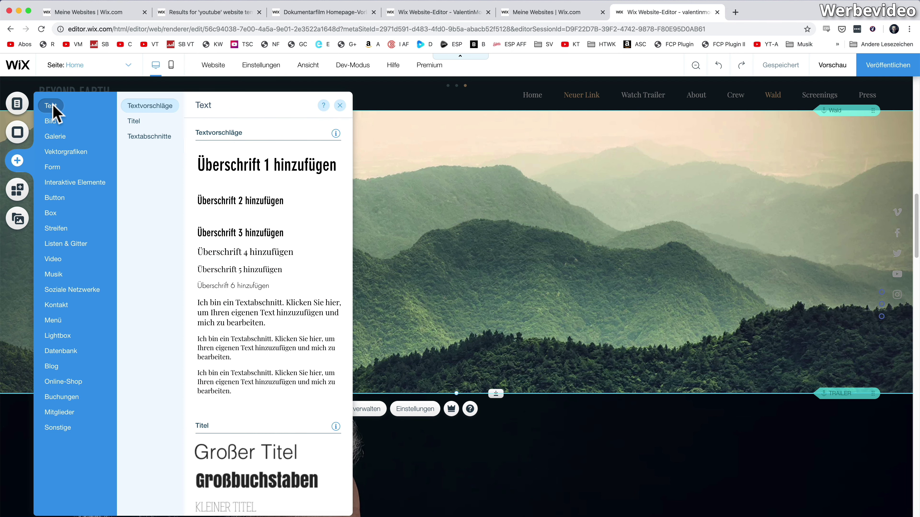
click(140, 125)
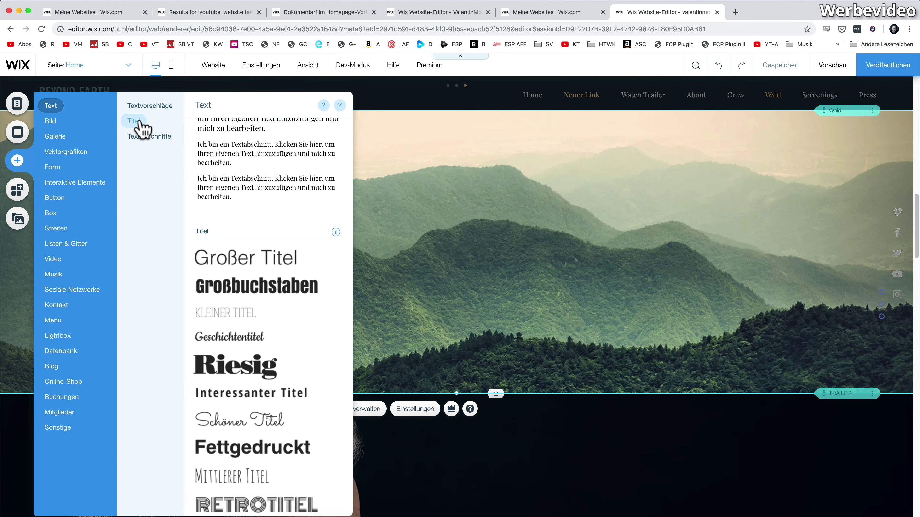
click(142, 107)
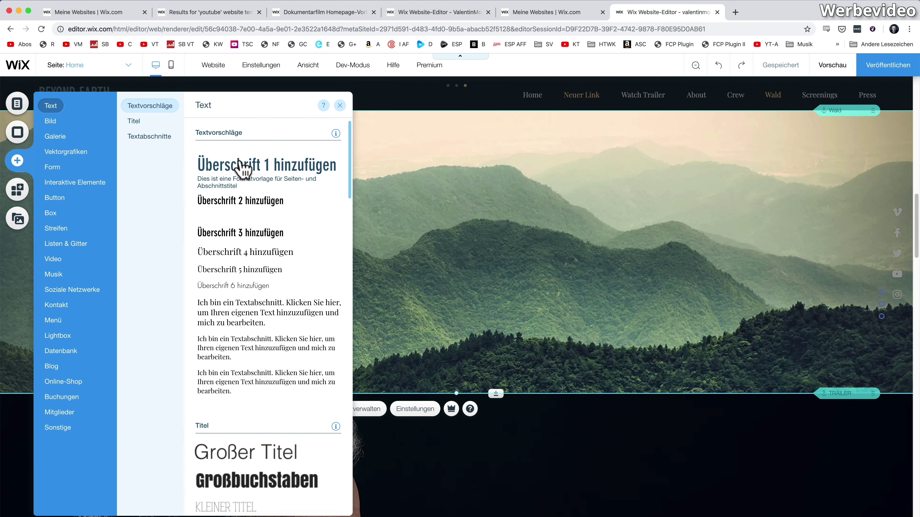
drag(241, 166, 419, 191)
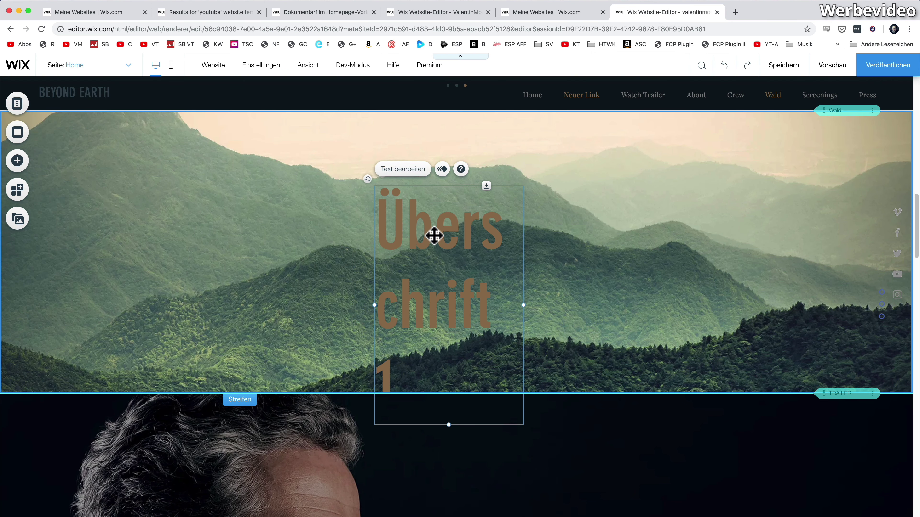
drag(523, 214, 646, 200)
drag(513, 218, 426, 178)
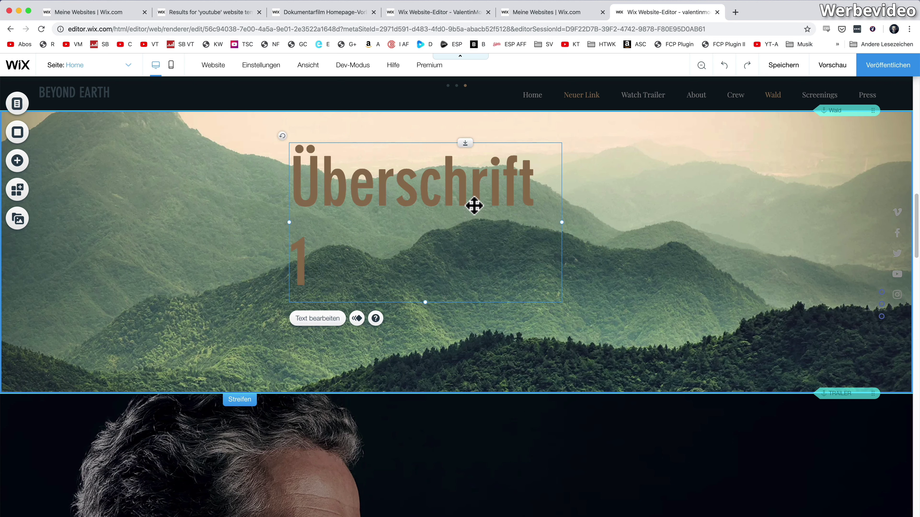
- Replace the heading's placeholder text with "Der Wald ist dein Zuhause!"
double_click(416, 207)
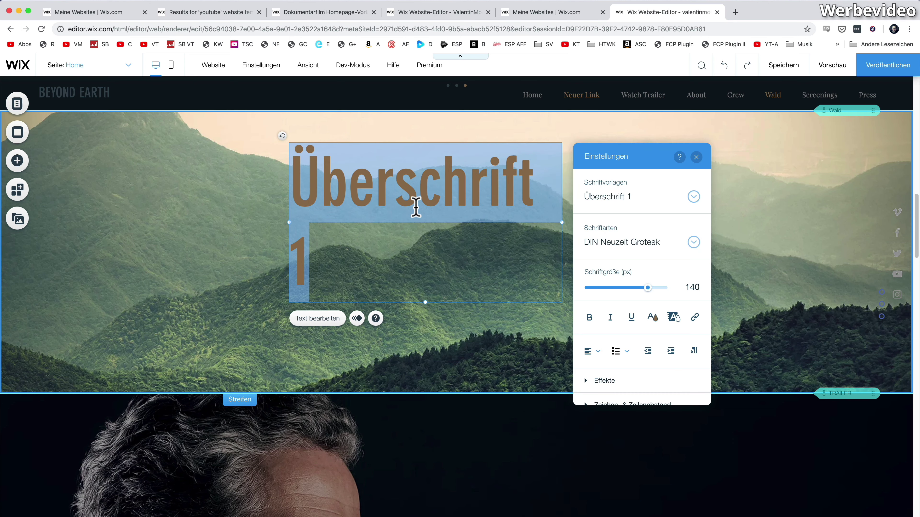
text(Der Wal)
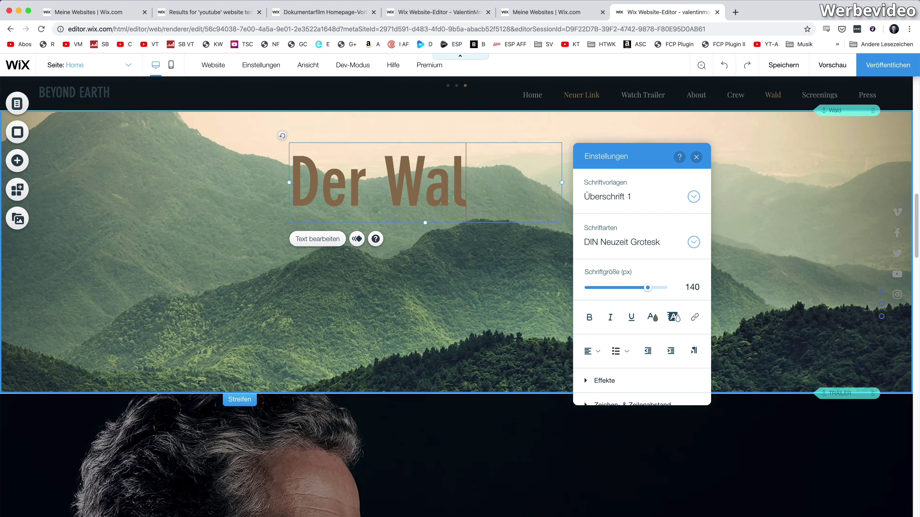
text(d ist dein Zu)
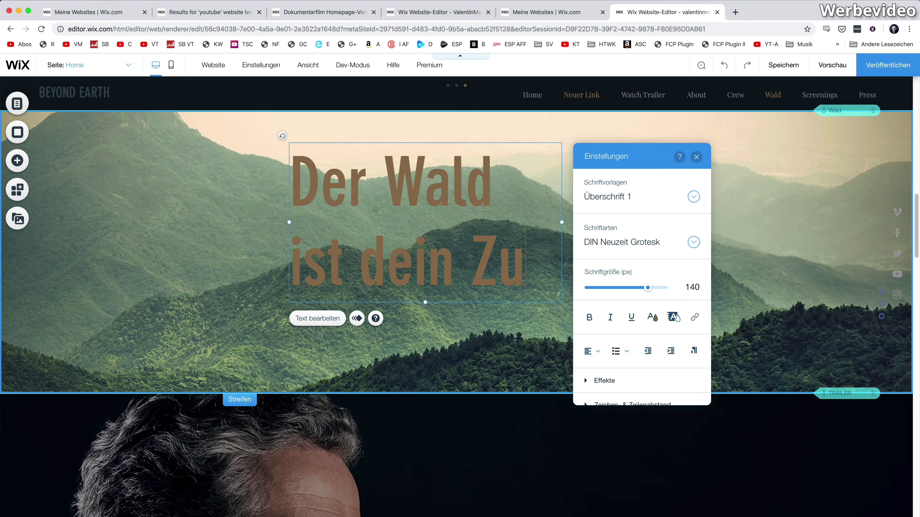
text(hause!)
- Set the font size of the whole forest heading to 105 px
drag(776, 287, 762, 296)
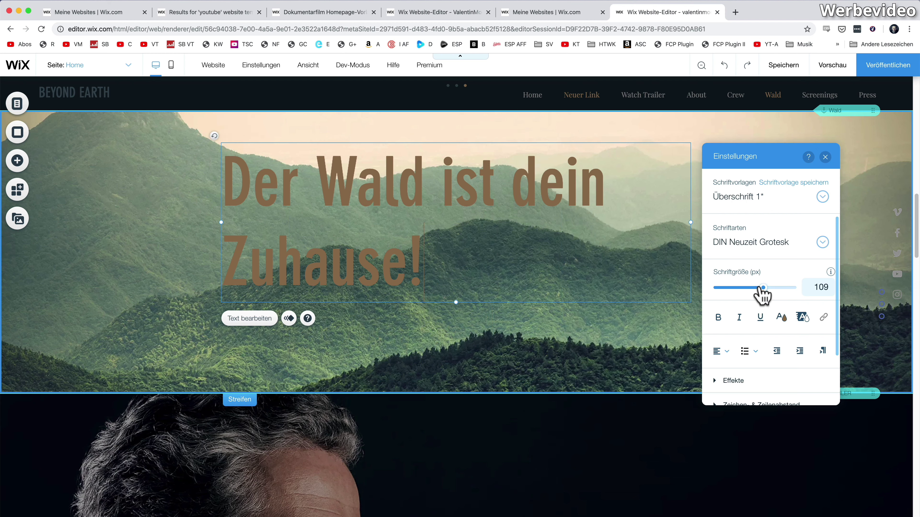
triple_click(515, 233)
drag(778, 286, 761, 292)
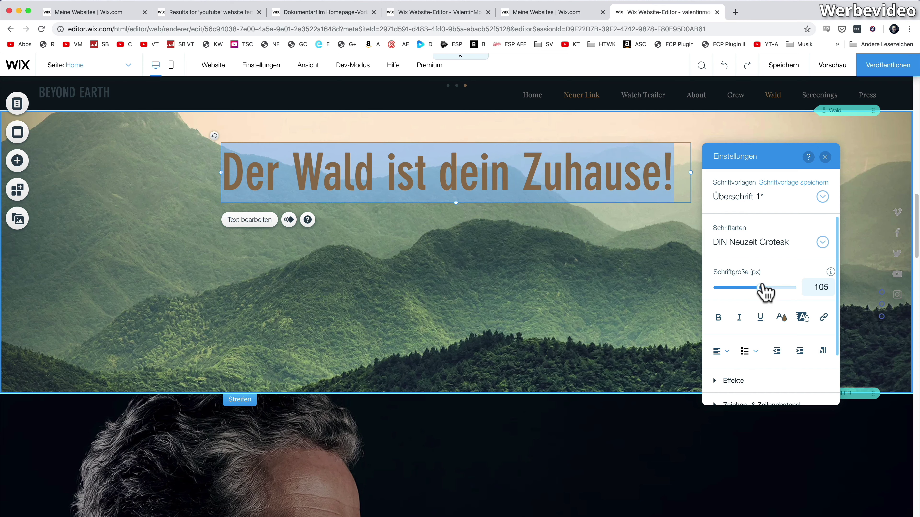
- Change the forest heading's font to Open Sans
click(821, 243)
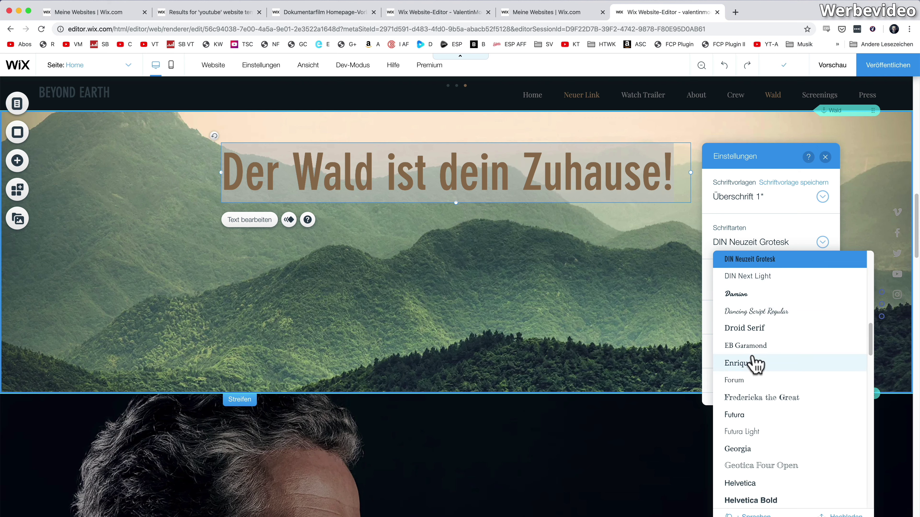
scroll(754, 359, down, 3)
scroll(754, 363, down, 2)
scroll(754, 364, down, 10)
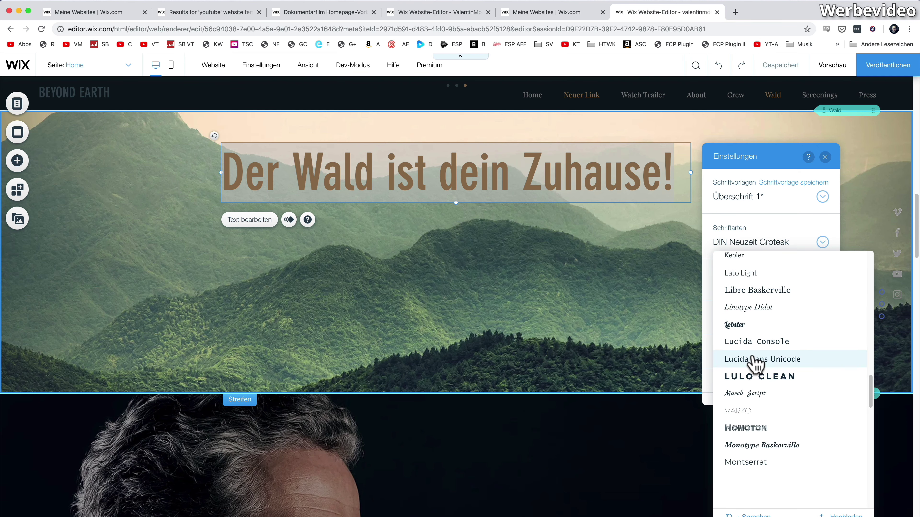
scroll(754, 365, up, 5)
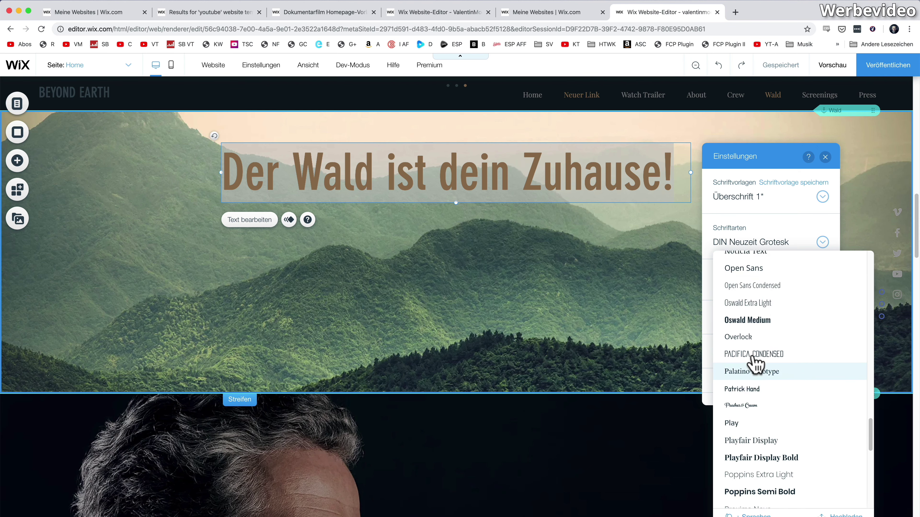
click(743, 441)
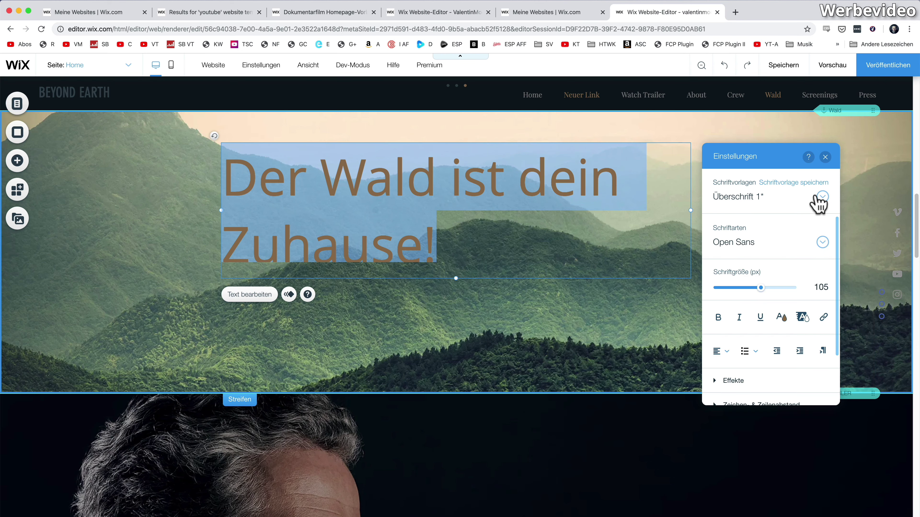
- Apply the Überschrift 2 style to the forest heading and format it as bold at 98 px
click(822, 198)
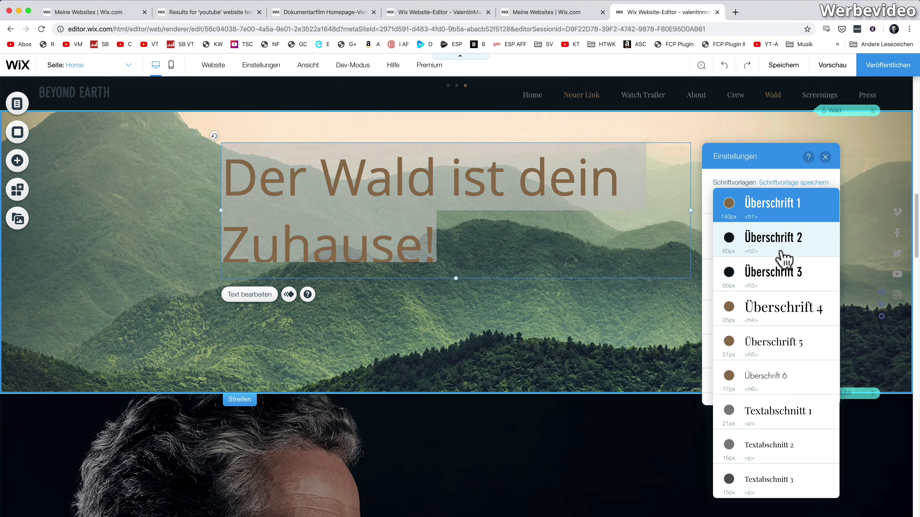
click(782, 243)
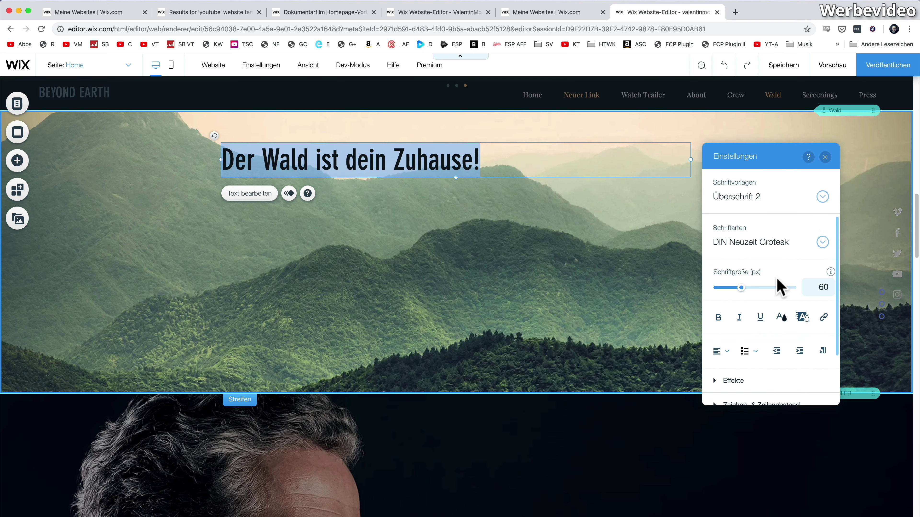
drag(740, 289, 758, 288)
click(721, 319)
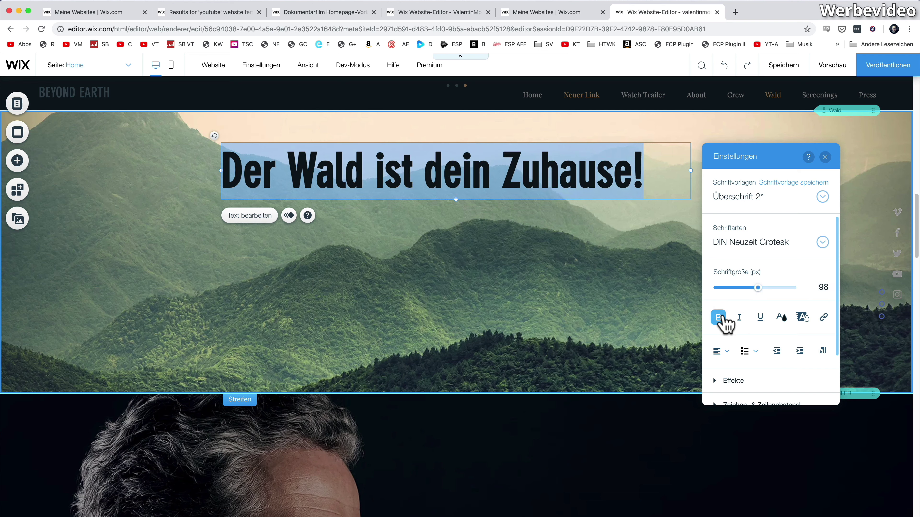
- Center the forest heading's text and set its font size to 108 px
click(720, 350)
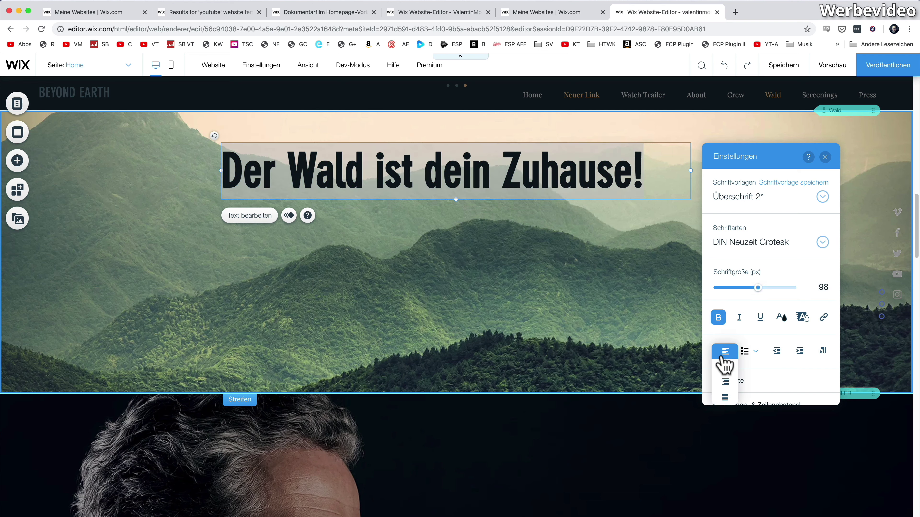
click(720, 370)
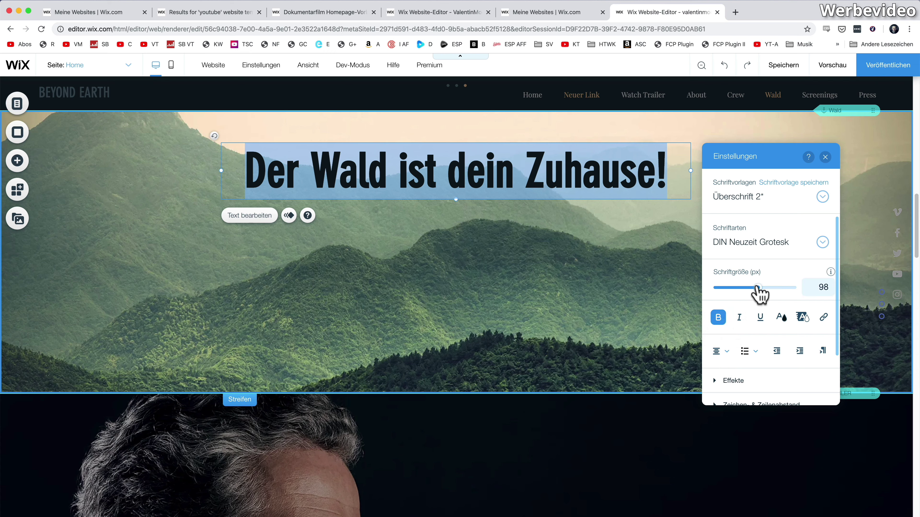
drag(757, 289, 763, 288)
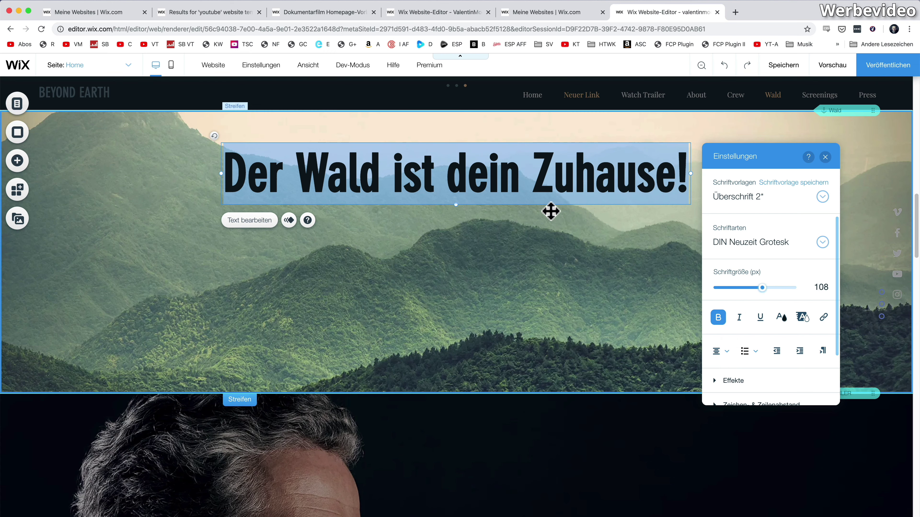
- Enable Bearbeitungsleiste, Rasterlinien and An Objekt anpassen, and align the heading between the gridlines at X 0, Y 1740
click(542, 209)
mouse_move(506, 173)
mouse_down()
mouse_move(519, 189)
mouse_move(509, 176)
mouse_up()
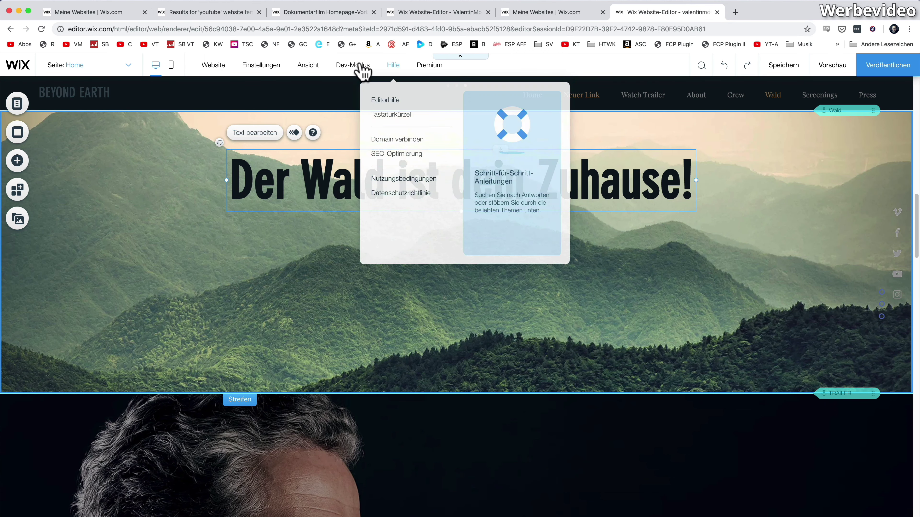
mouse_move(310, 67)
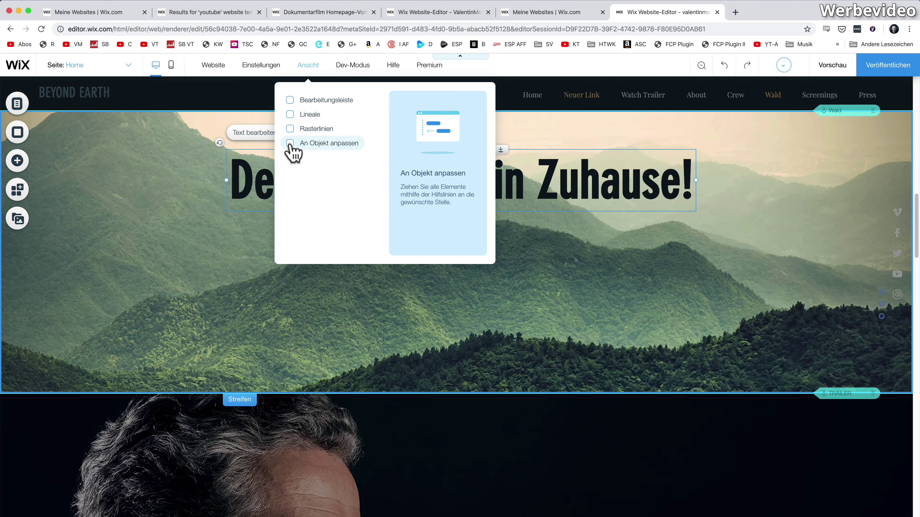
click(290, 101)
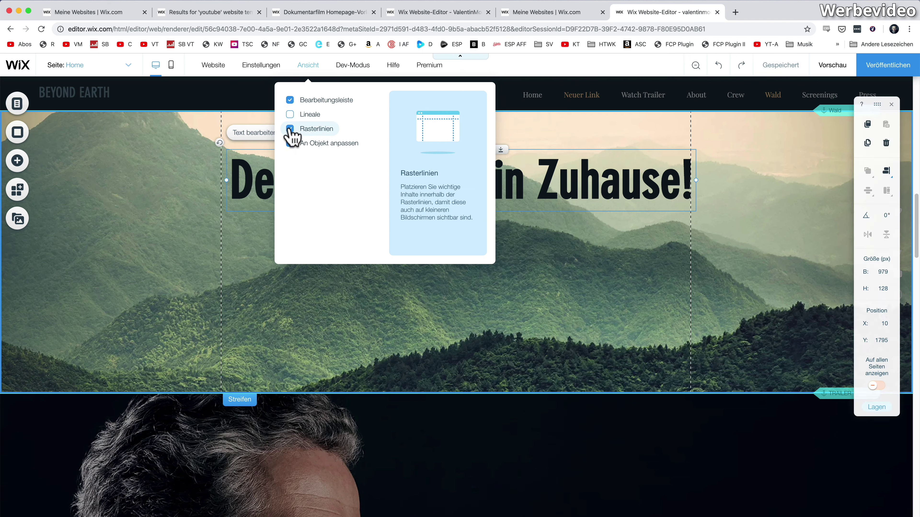
drag(486, 183, 478, 156)
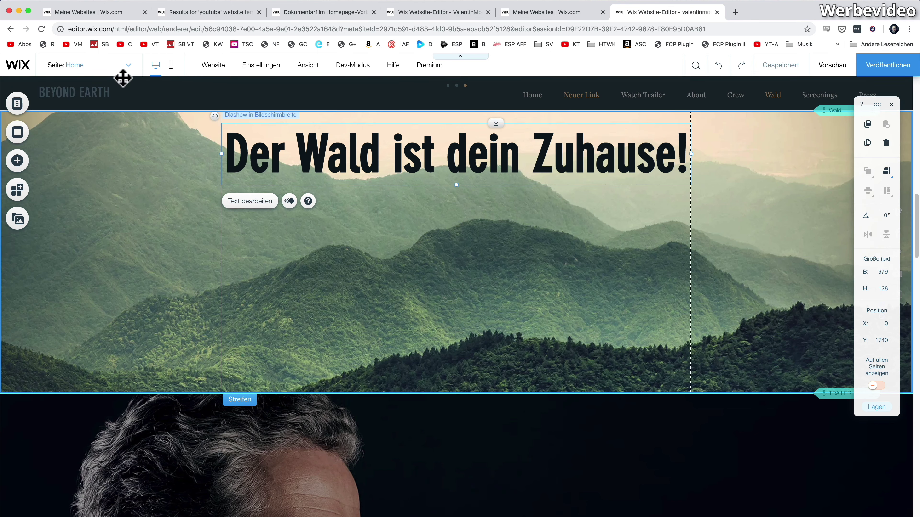
- Add the first Audio-Player design from the music elements to the forest strip below the heading
click(19, 164)
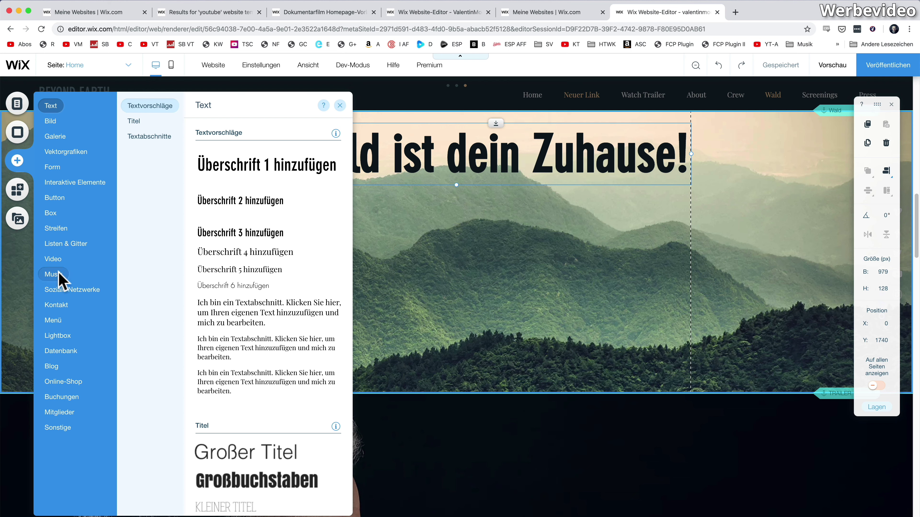
mouse_move(58, 275)
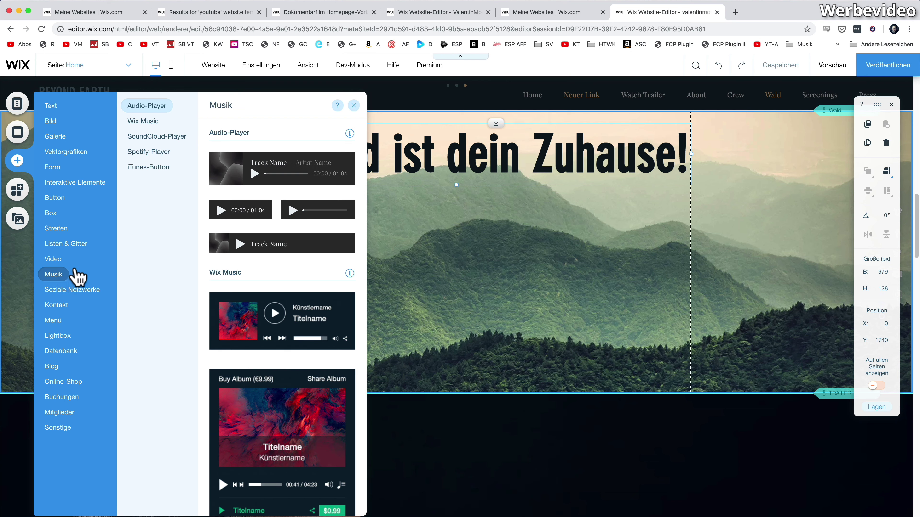
scroll(263, 321, down, 2)
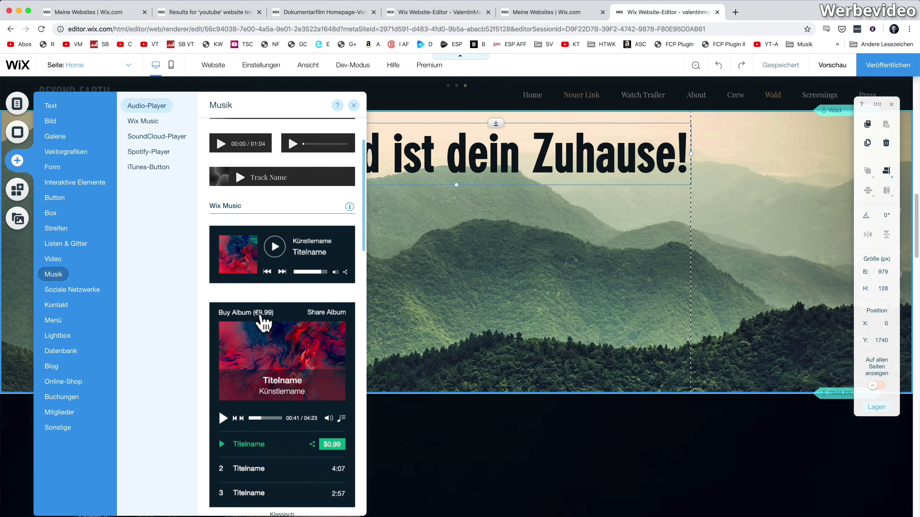
scroll(262, 319, down, 10)
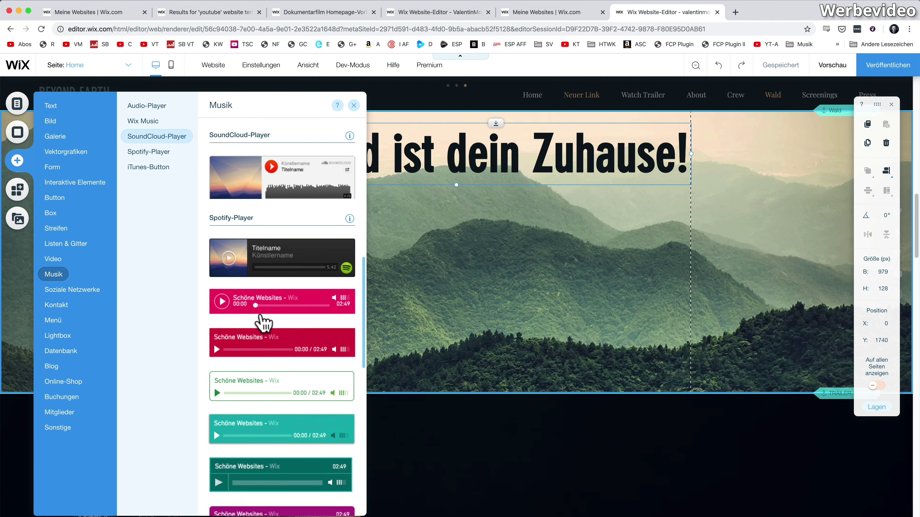
scroll(263, 320, down, 10)
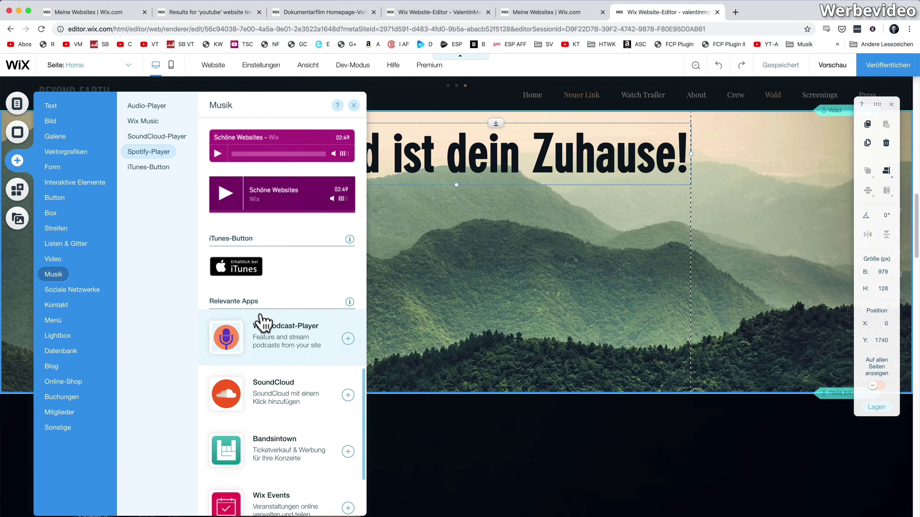
scroll(246, 270, down, 1)
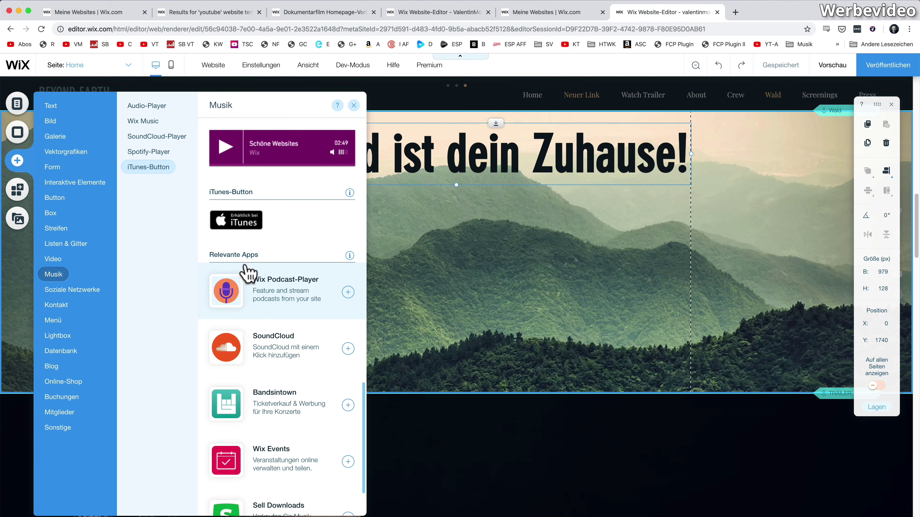
scroll(248, 272, down, 2)
scroll(247, 273, up, 15)
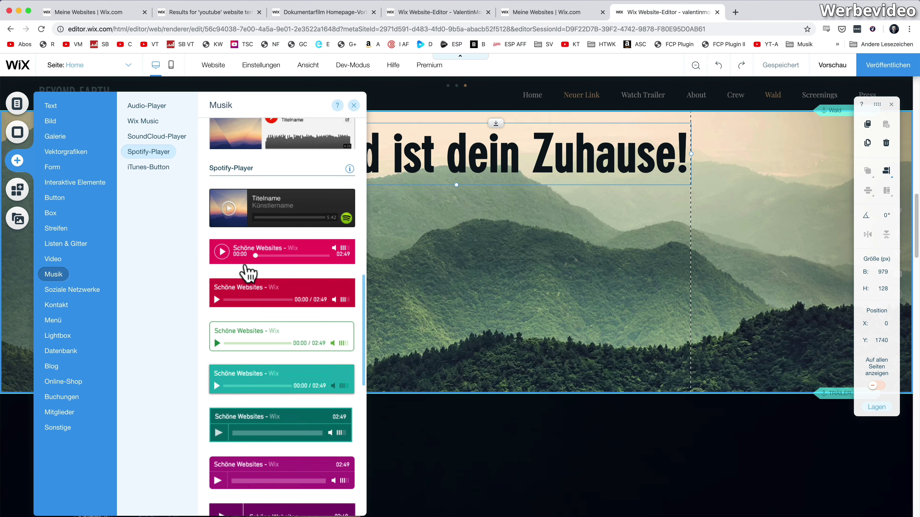
scroll(247, 274, up, 4)
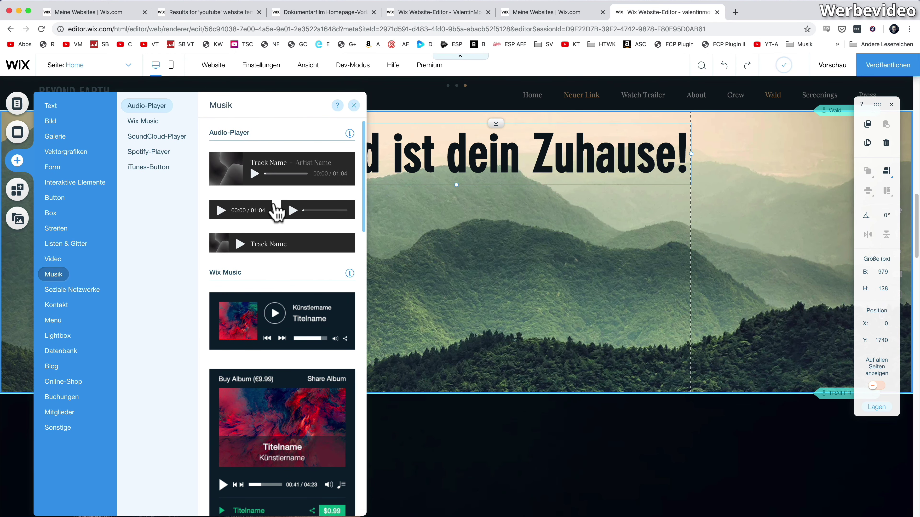
drag(286, 173, 457, 227)
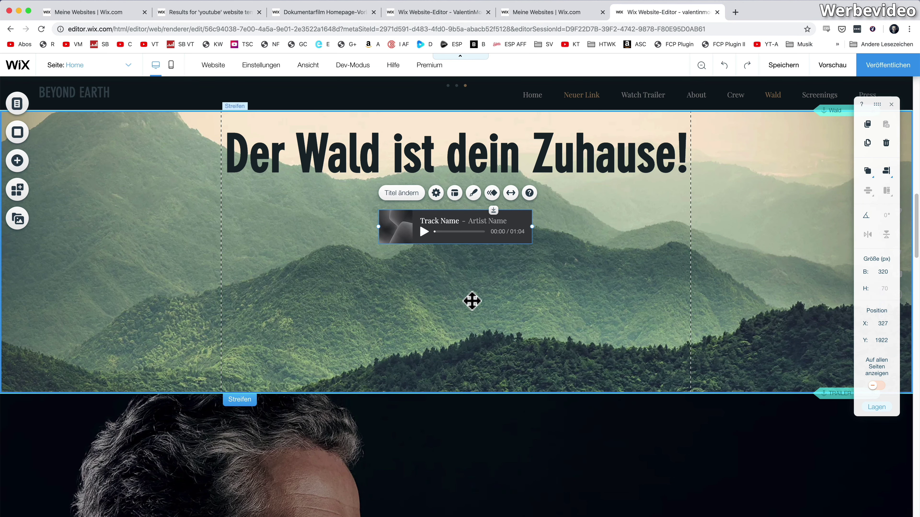
- Widen the audio player to about 795 px and place it beneath the forest heading at about X 92, Y 1911
drag(464, 211, 465, 195)
drag(380, 210, 267, 210)
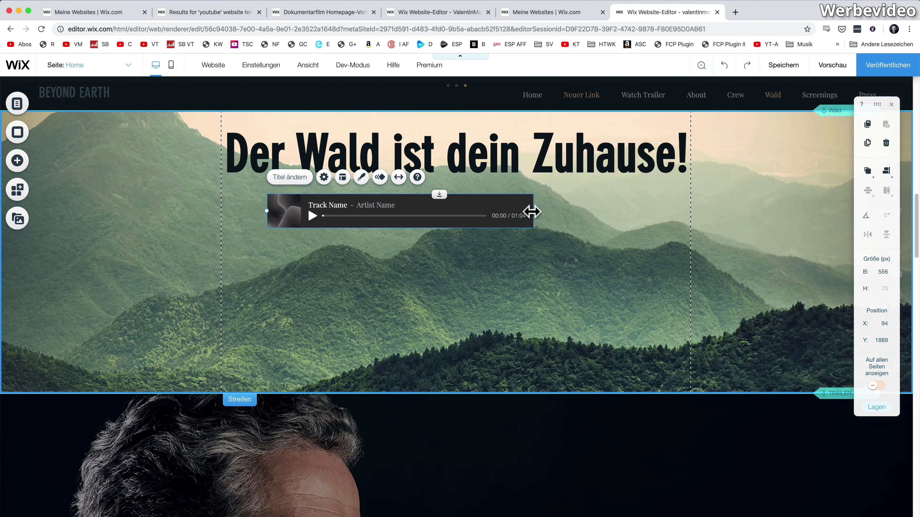
drag(534, 211, 648, 211)
drag(551, 198, 550, 209)
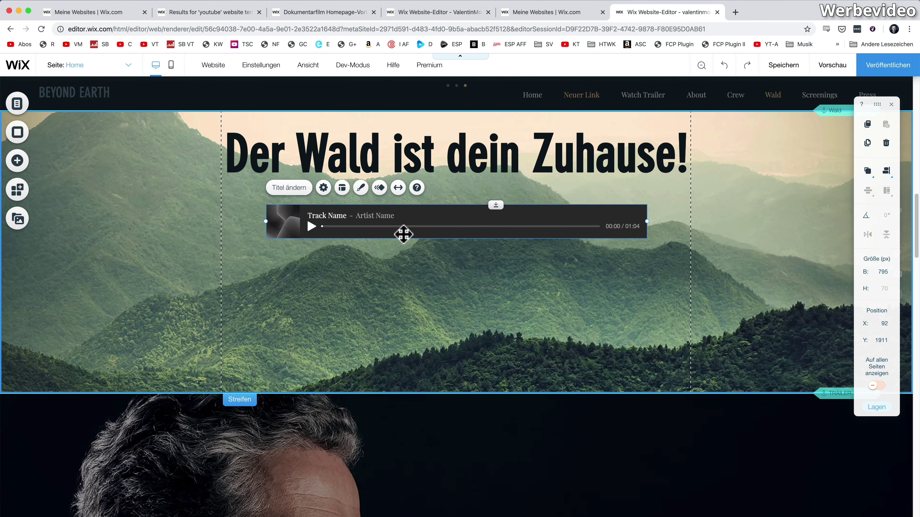
- Upload LOGO.png from the computer and use it as the audio player's cover image
click(323, 188)
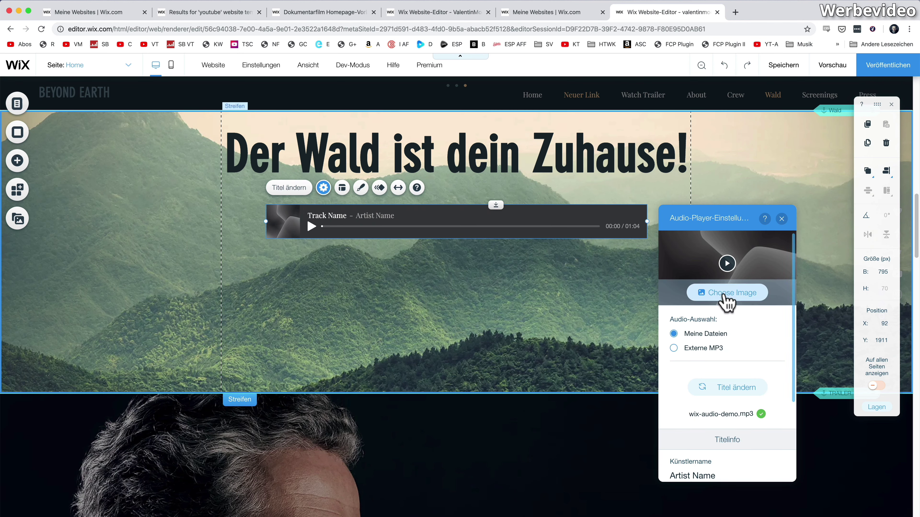
click(727, 297)
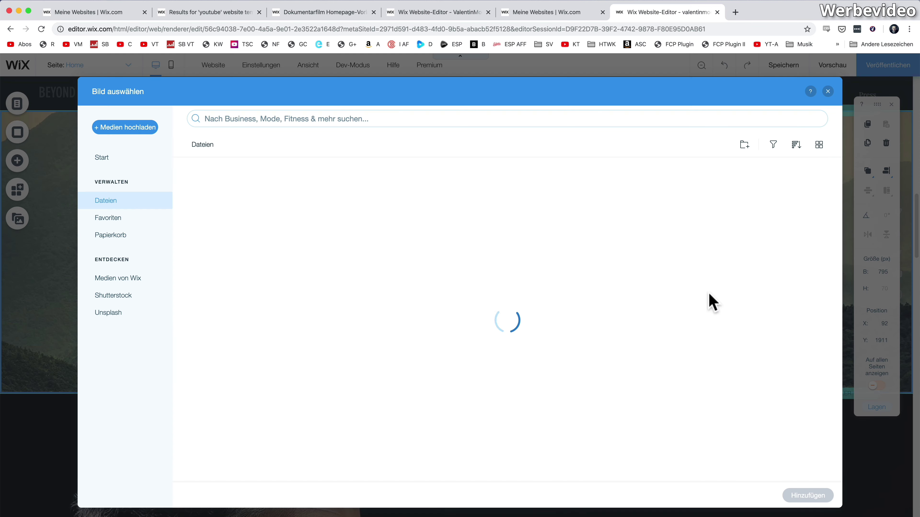
click(133, 131)
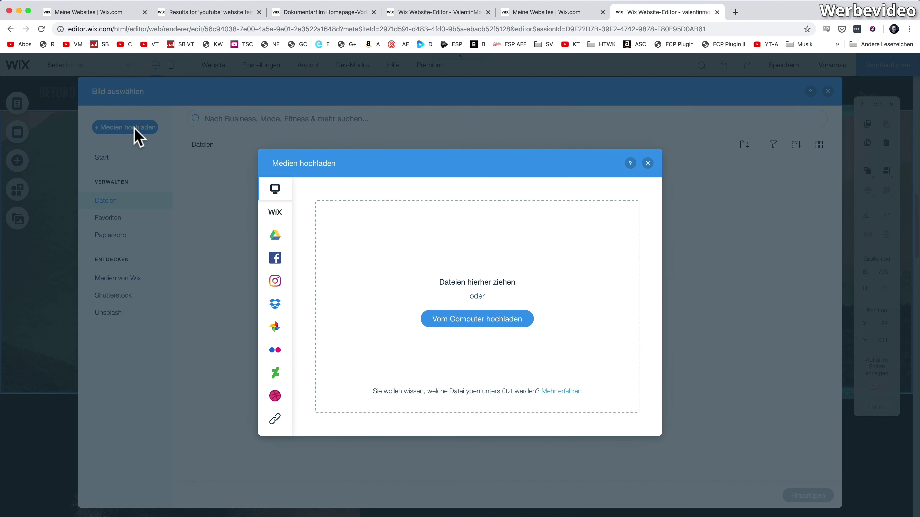
click(462, 321)
click(375, 92)
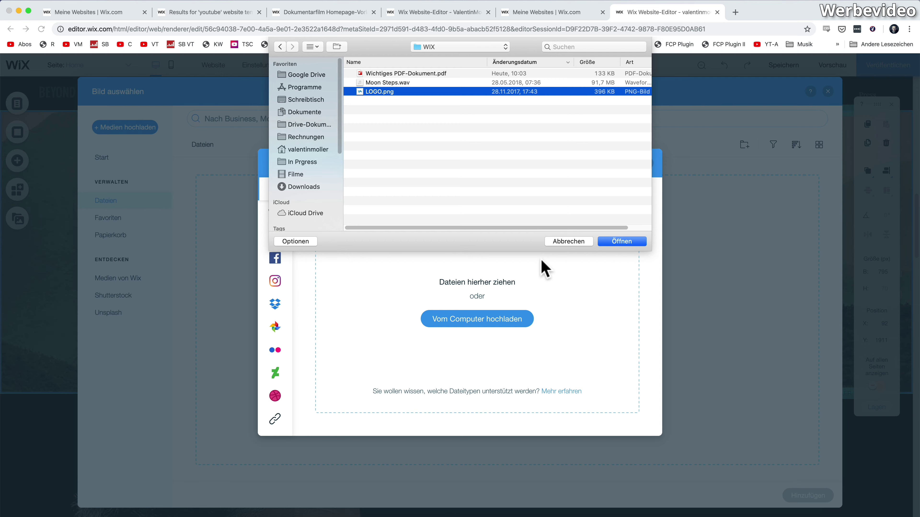
click(620, 241)
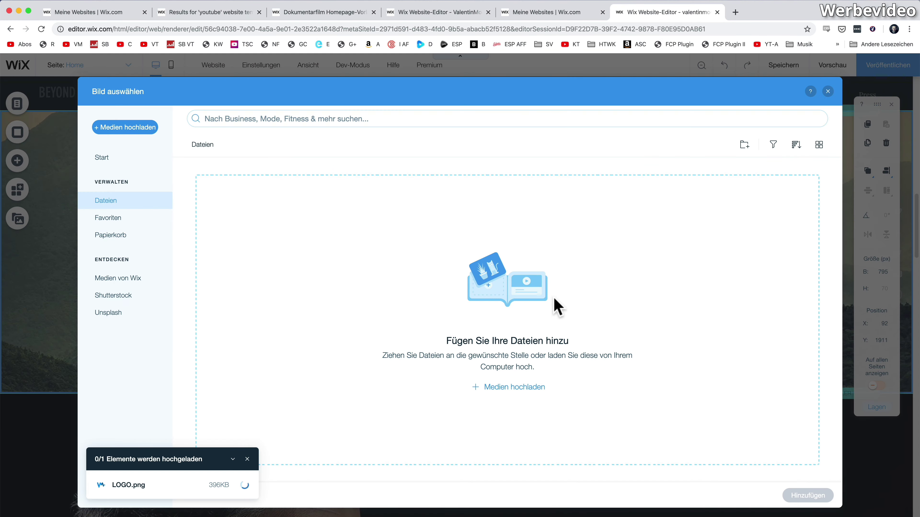
click(807, 495)
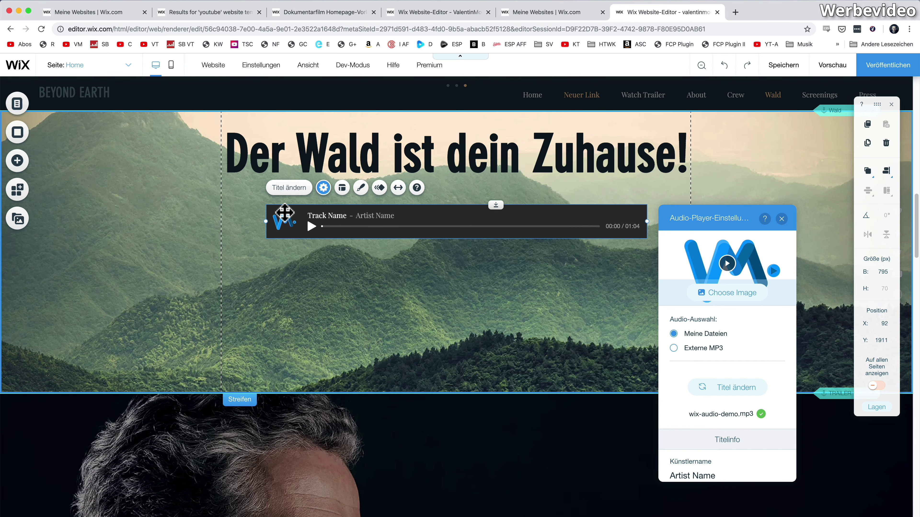
- Upload Moon Steps.mp3 from the computer and set it as the audio player's track
click(739, 387)
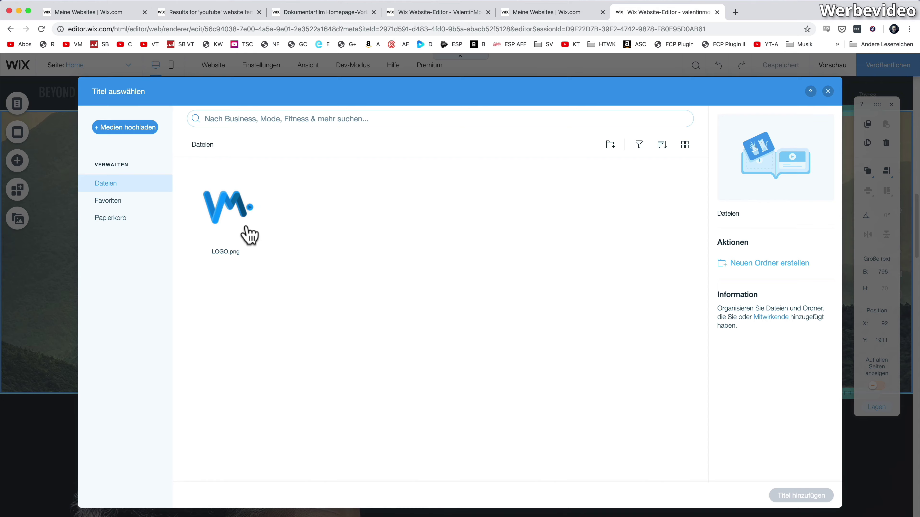
click(139, 141)
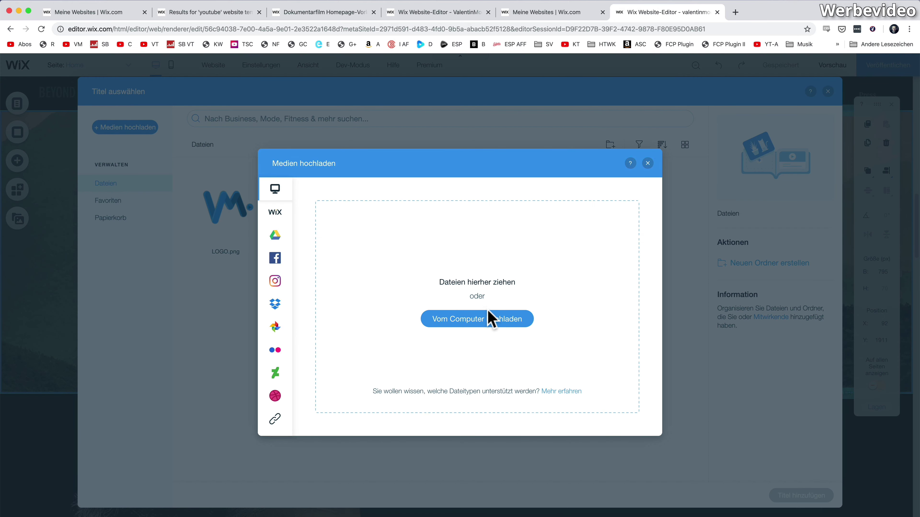
click(492, 319)
click(395, 73)
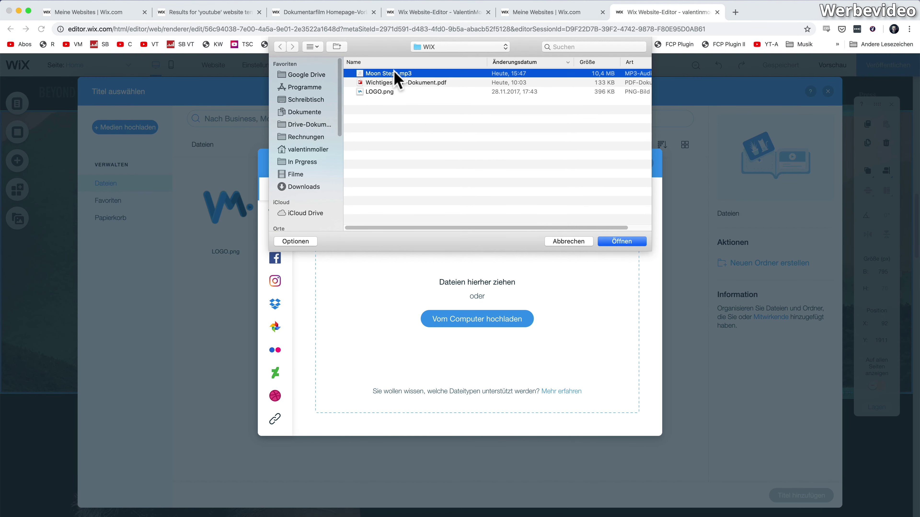
click(617, 241)
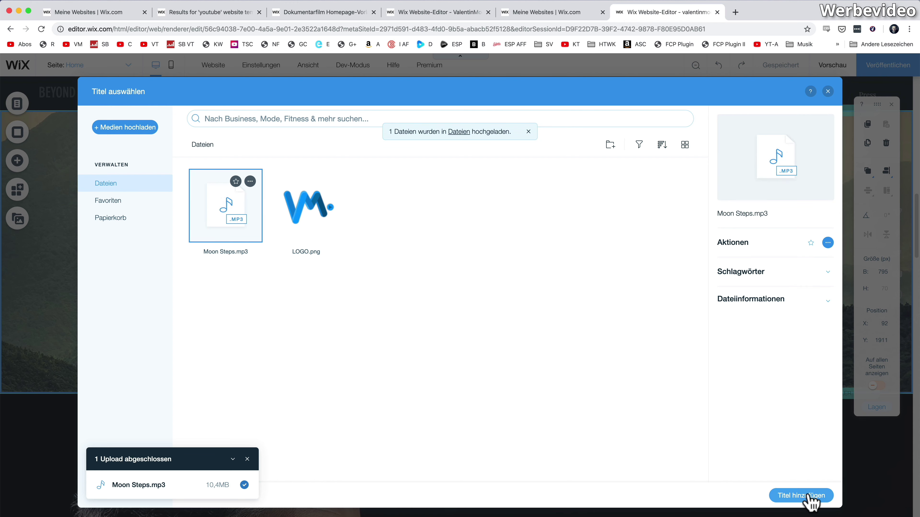
click(812, 500)
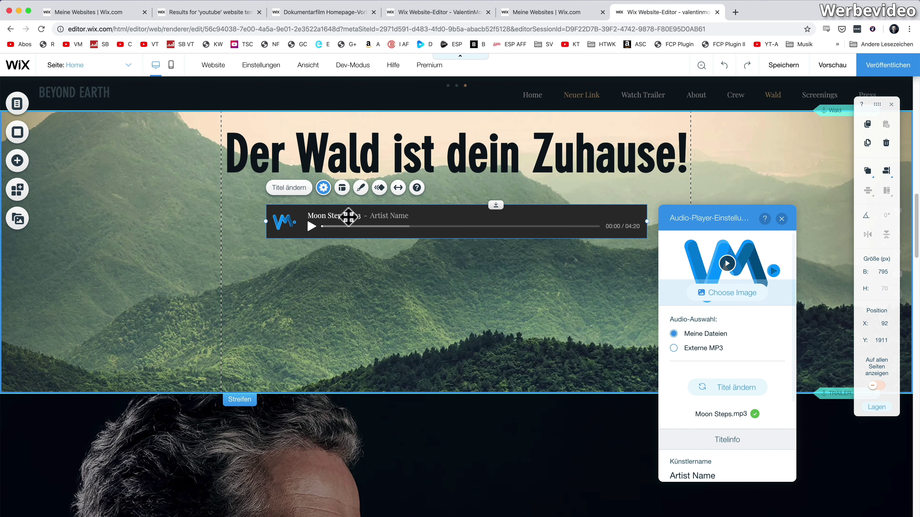
- Set the audio player's track title to Moon Steps and its artist name to KRDX
scroll(732, 394, down, 3)
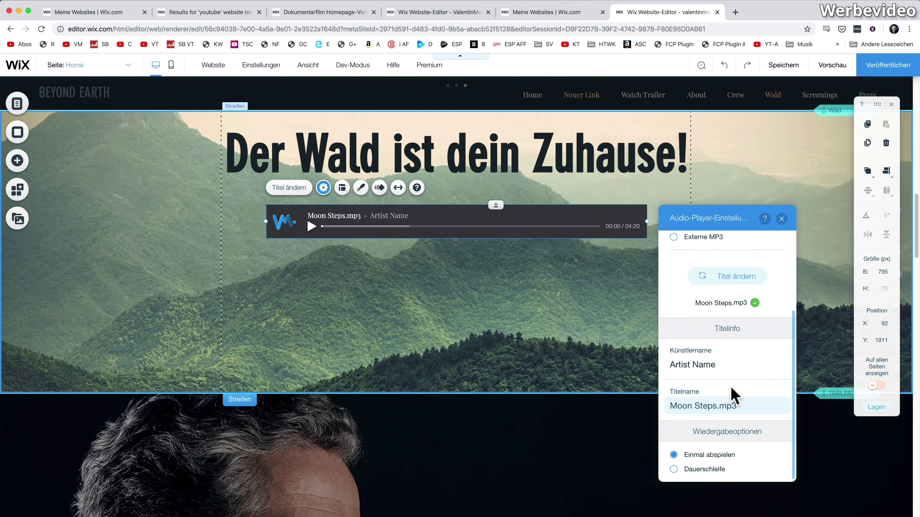
click(753, 406)
key(Right)
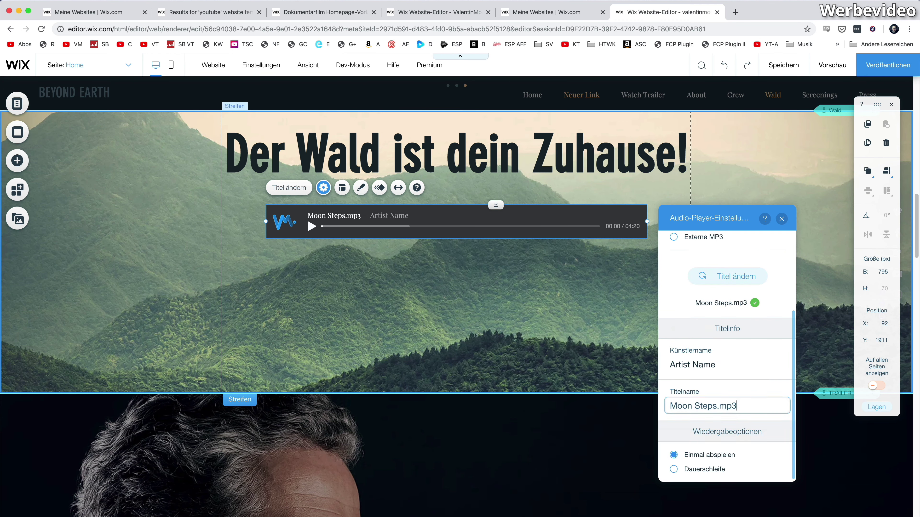
click(722, 365)
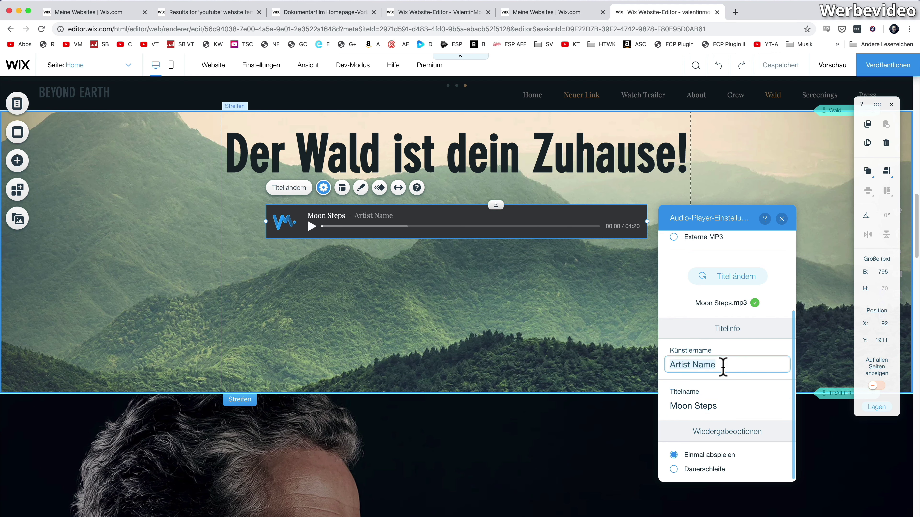
text(K)
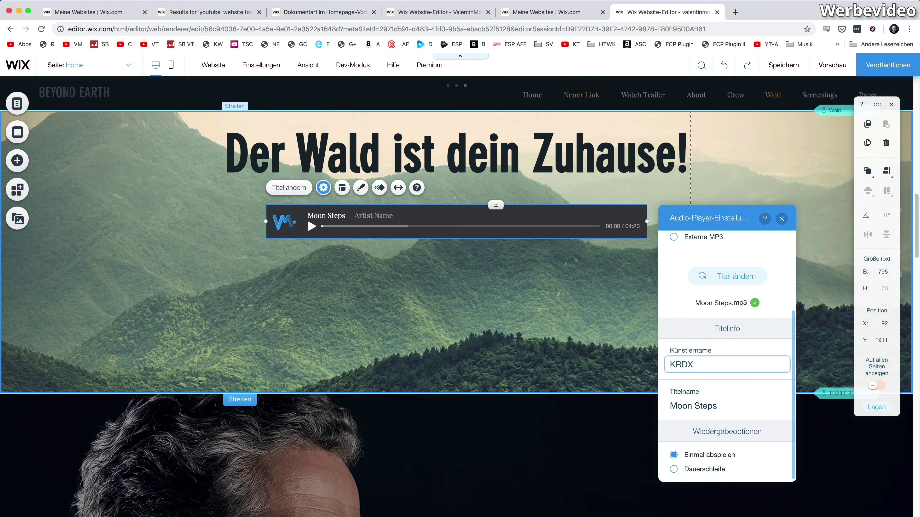
click(596, 273)
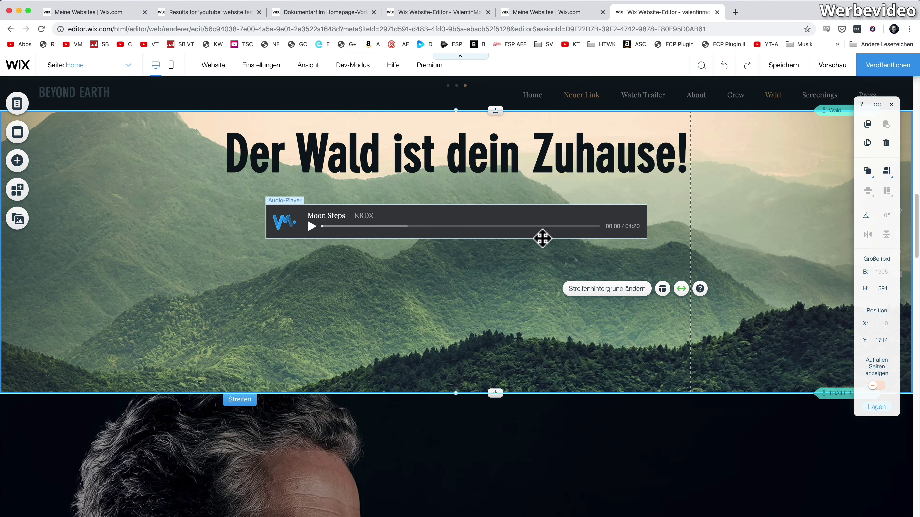
- Check the audio player's track information and playback options in its settings
right_click(396, 220)
click(389, 206)
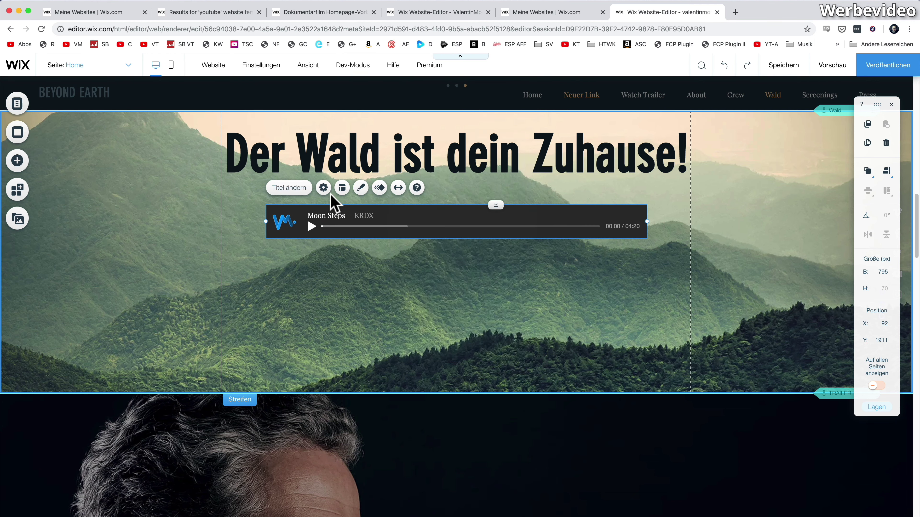
click(323, 187)
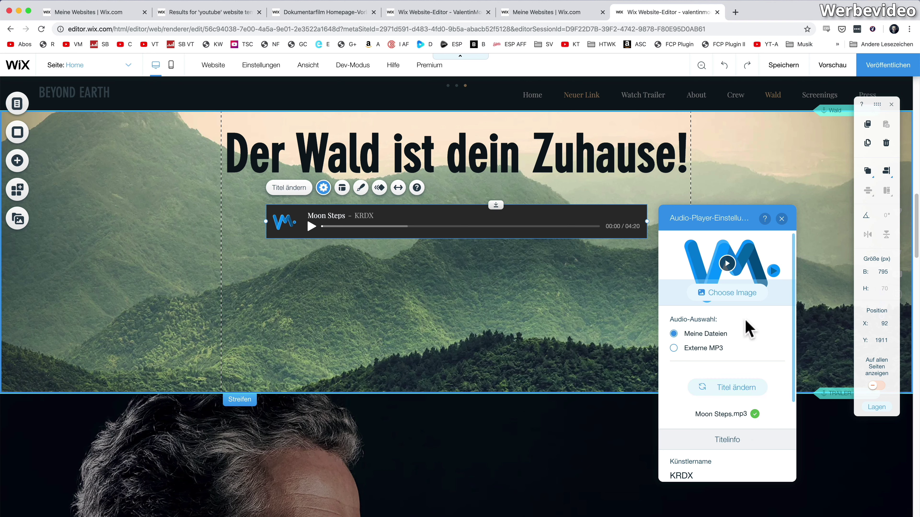
scroll(739, 315, down, 3)
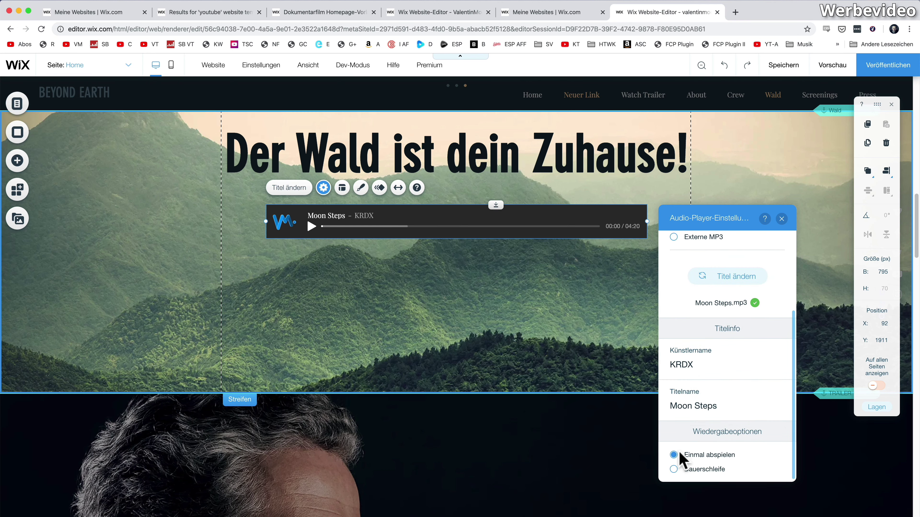
scroll(701, 424, up, 3)
- Save the website and test the Moon Steps track in preview mode by skipping to several points in it
click(784, 64)
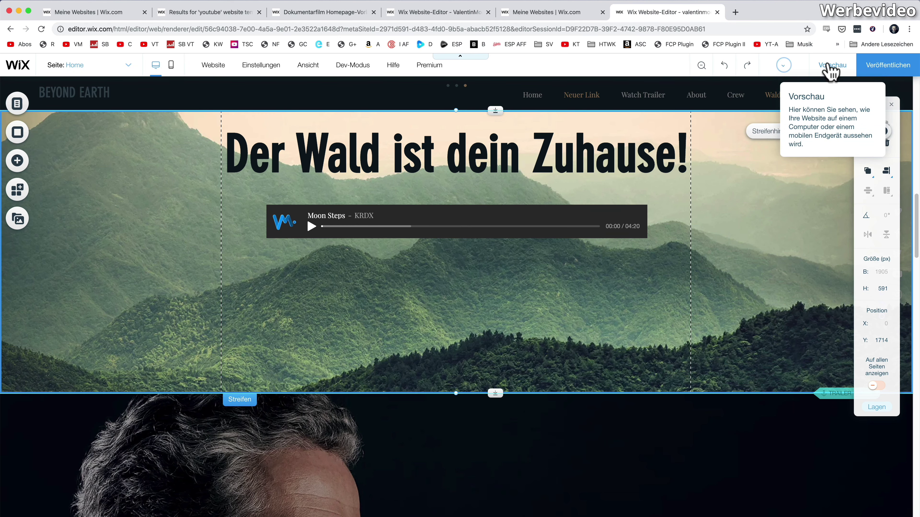
key(super+shift+p)
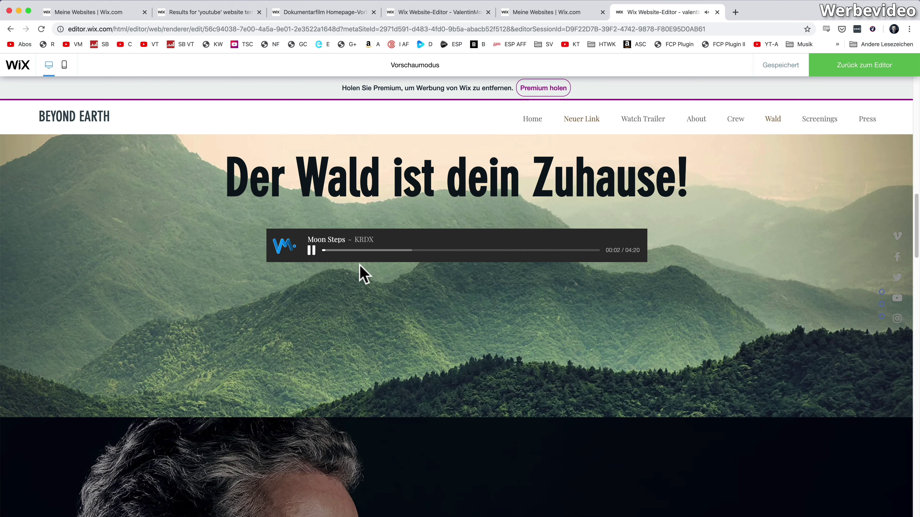
click(387, 250)
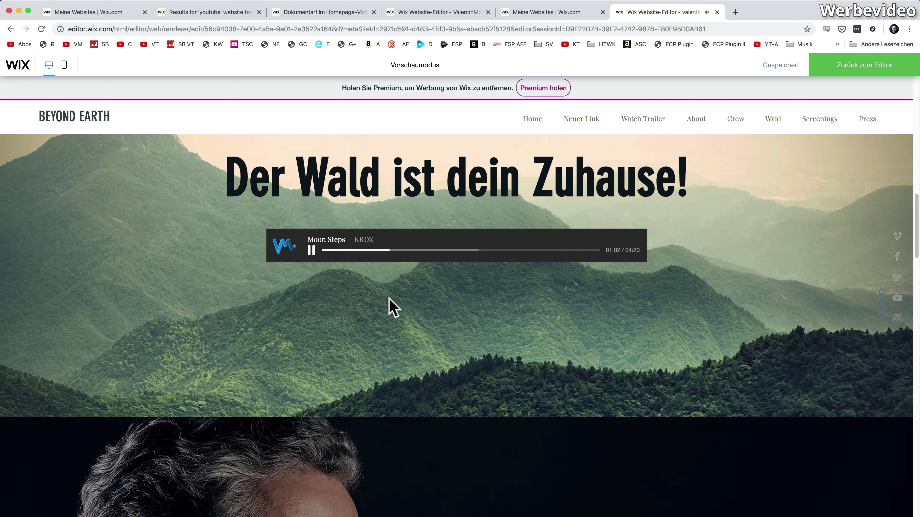
click(441, 251)
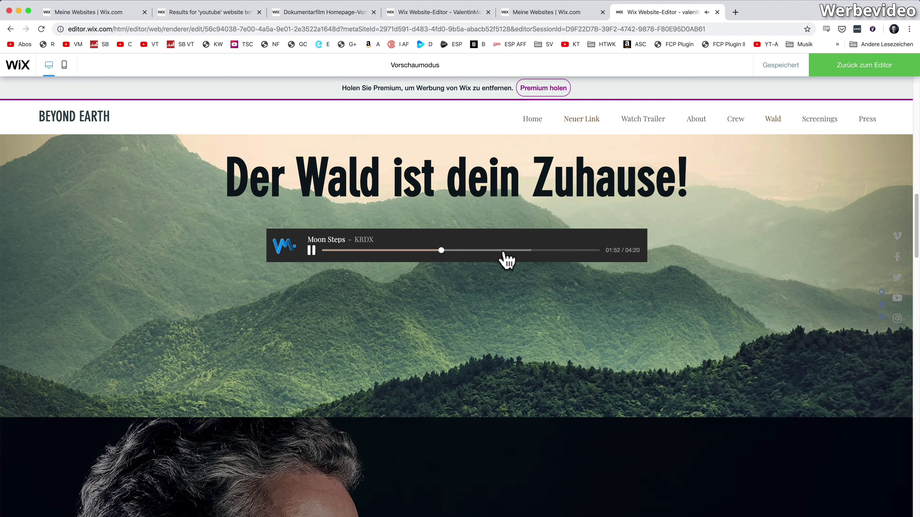
click(511, 251)
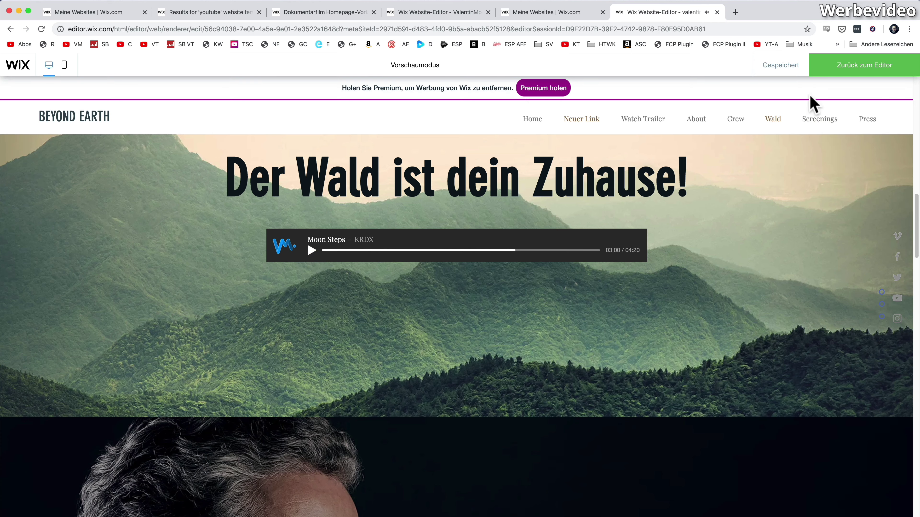
- Return to the editor, shorten the Wald strip to about 511 px high and move its audio player and heading further down
click(838, 72)
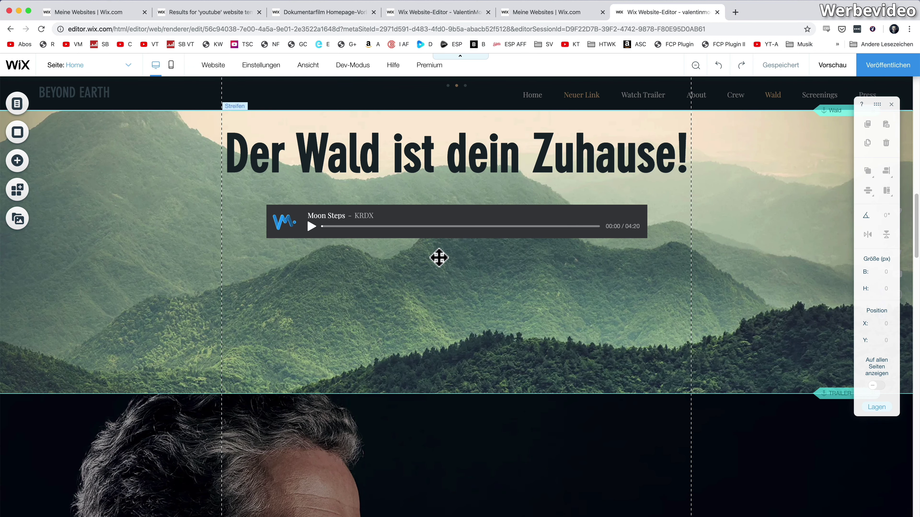
click(440, 382)
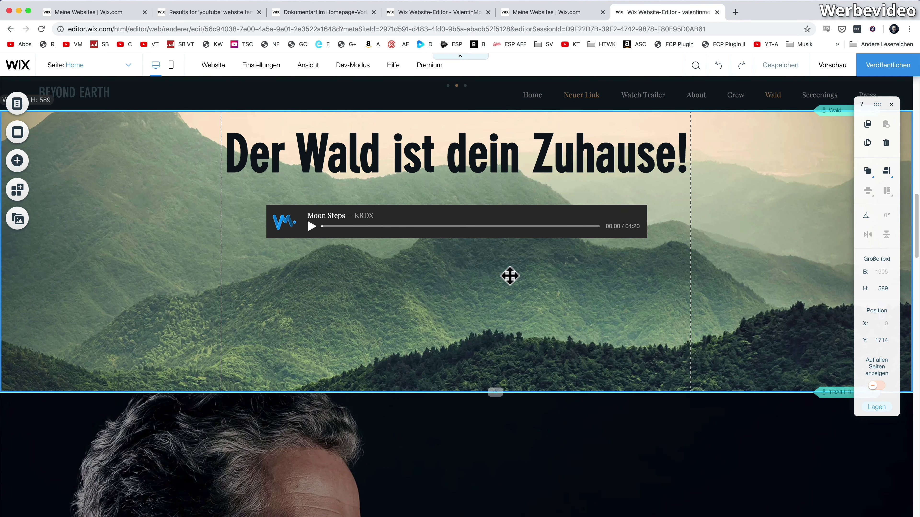
drag(510, 276, 511, 252)
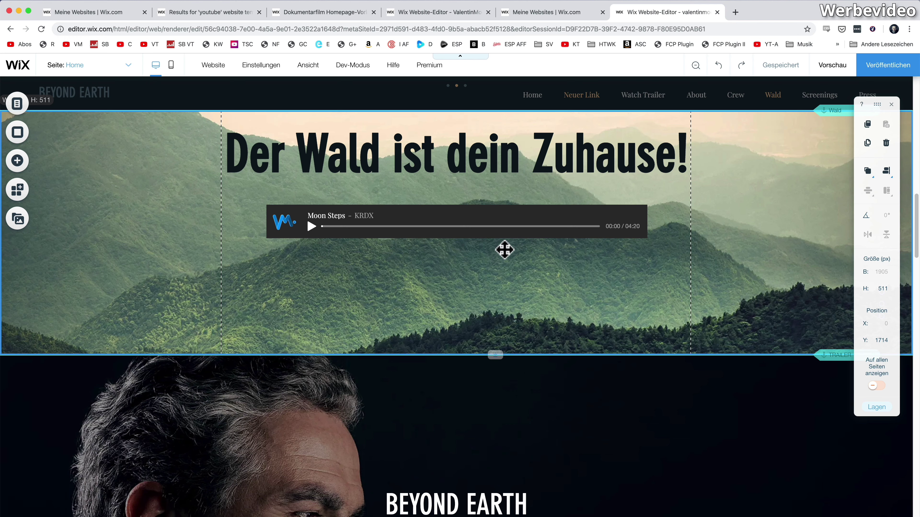
drag(458, 216, 460, 257)
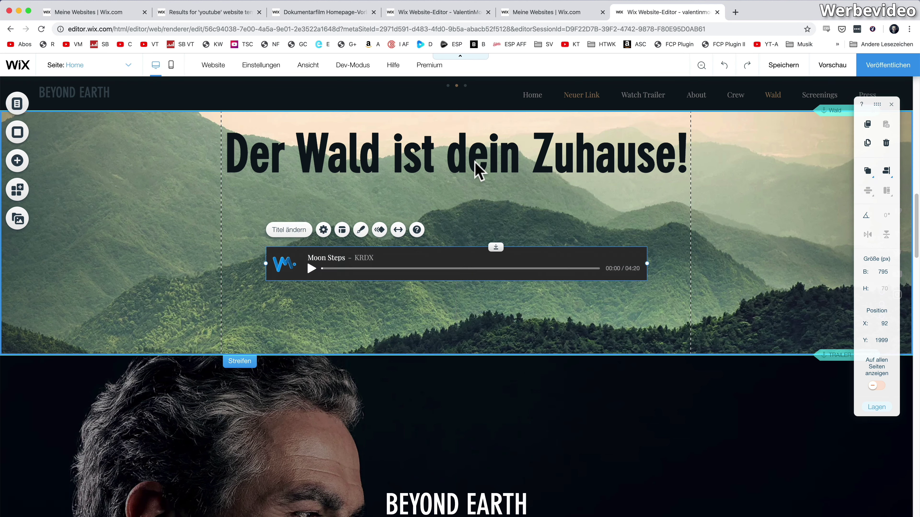
drag(475, 162, 481, 186)
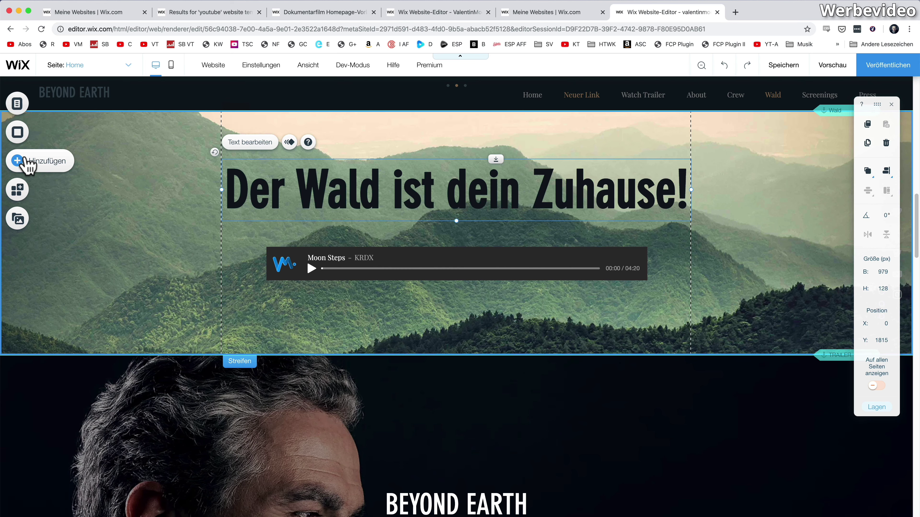
- Add the snowy forest video strip from the Klassisch strip designs directly below the Wald strip
click(29, 164)
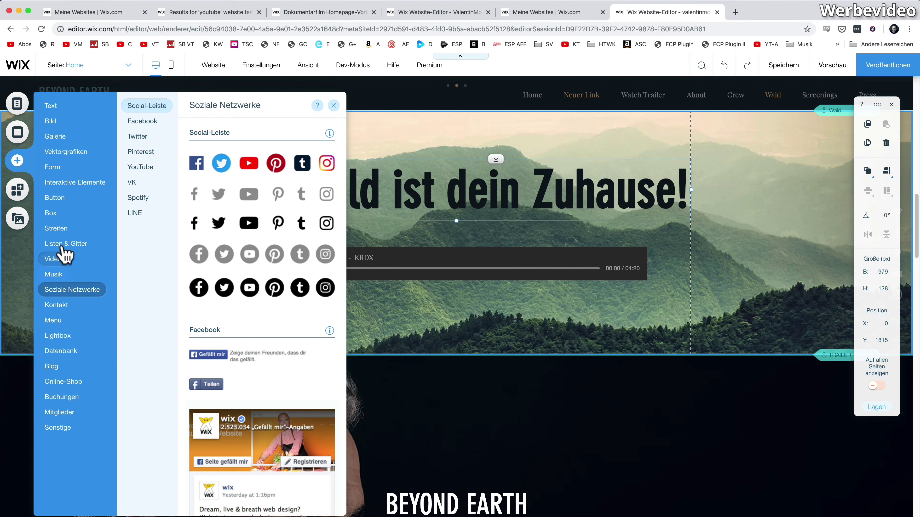
mouse_move(57, 231)
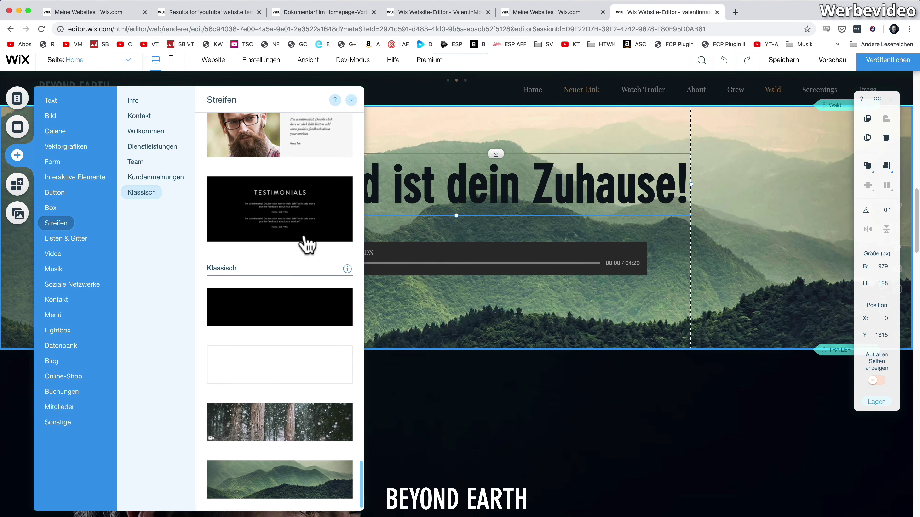
drag(267, 431, 484, 380)
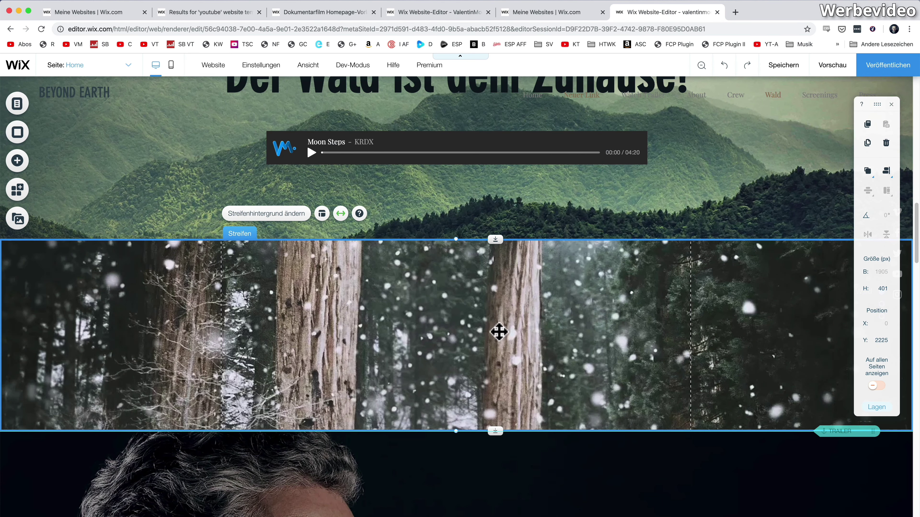
- Look through the ready-made strip designs, including the Kundenmeinungen and Klassisch categories
click(14, 165)
mouse_move(61, 241)
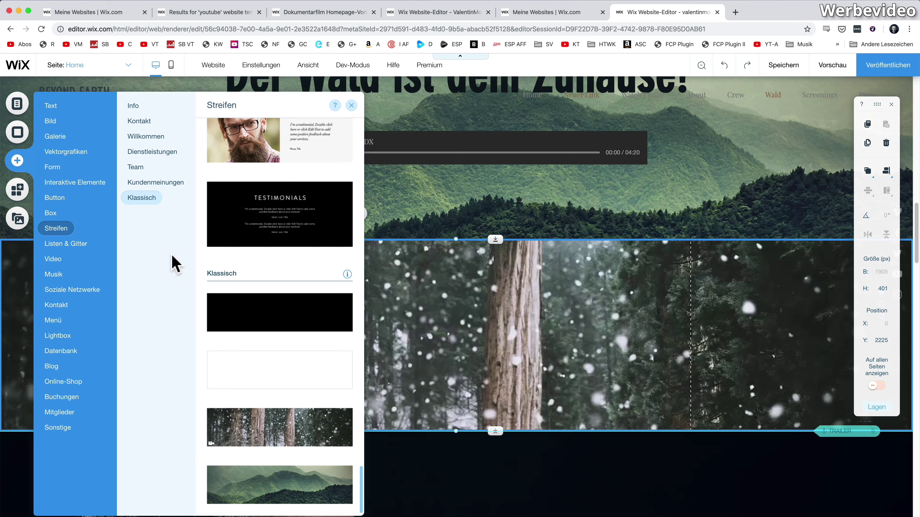
click(159, 186)
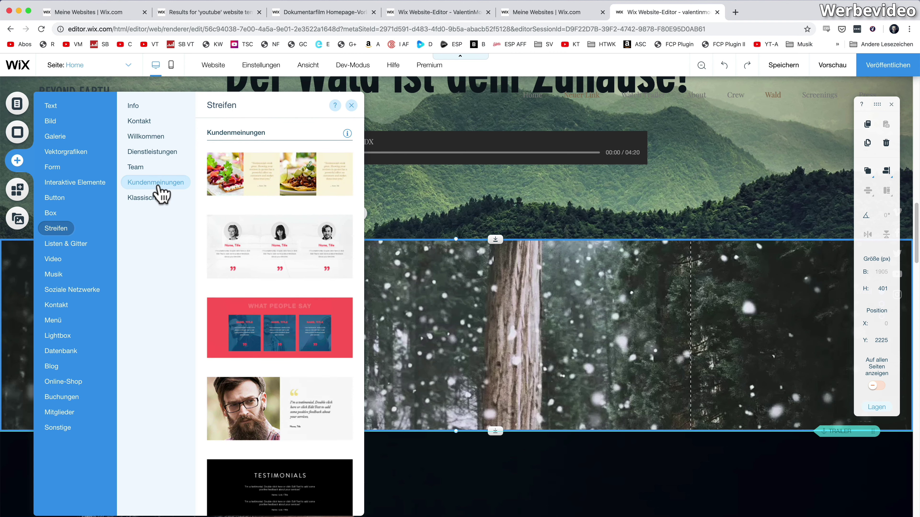
scroll(246, 277, down, 2)
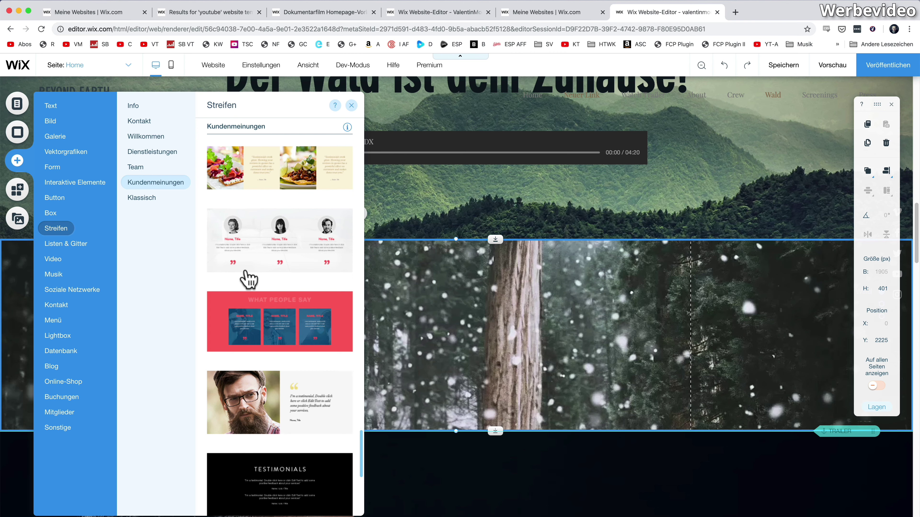
scroll(246, 278, down, 6)
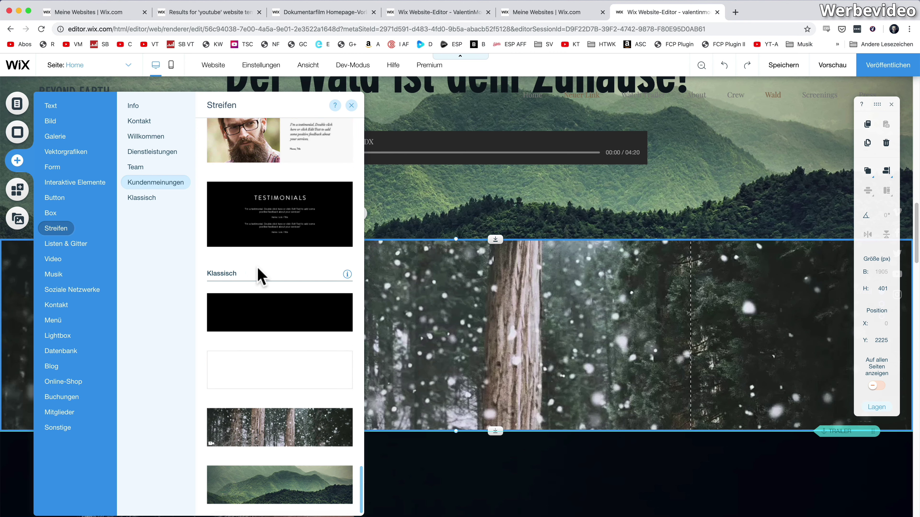
- Add a second column to the snowy forest strip
click(515, 314)
right_click(485, 307)
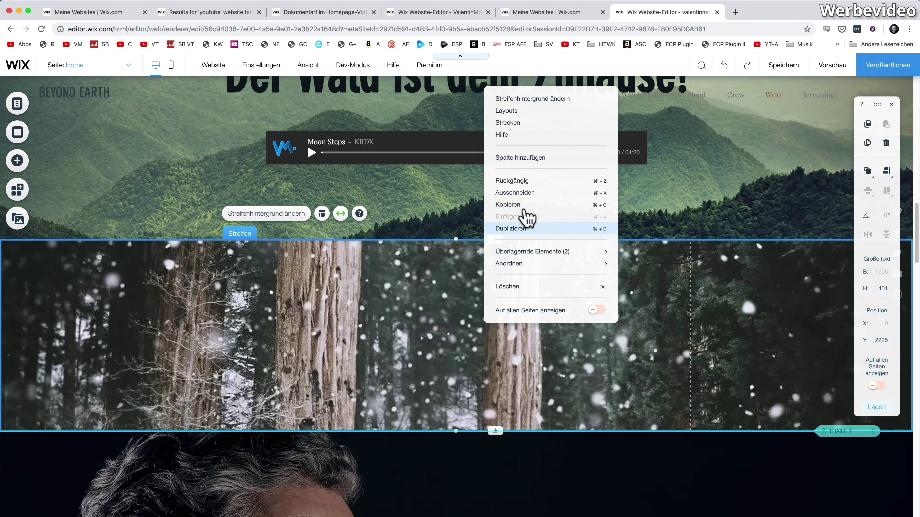
click(532, 159)
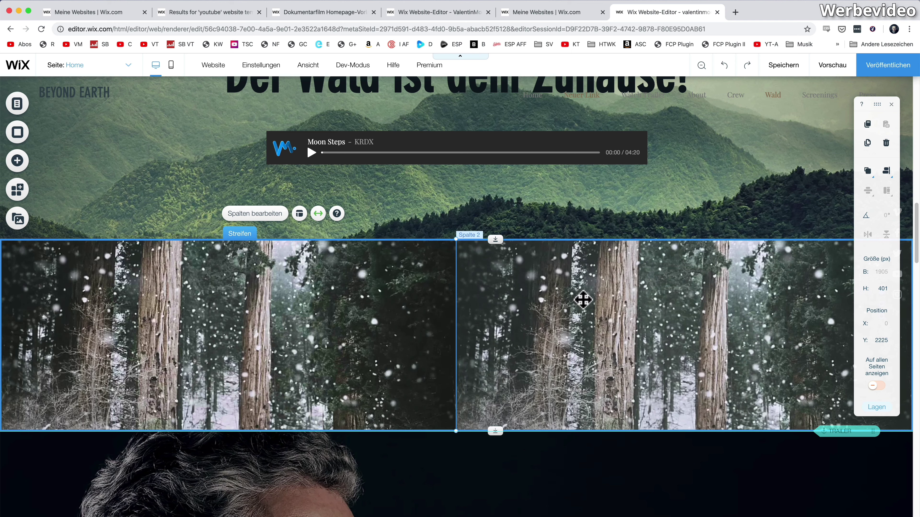
- Change the background of the forest strip's second column to the Miami Beach video from the background selection
click(562, 297)
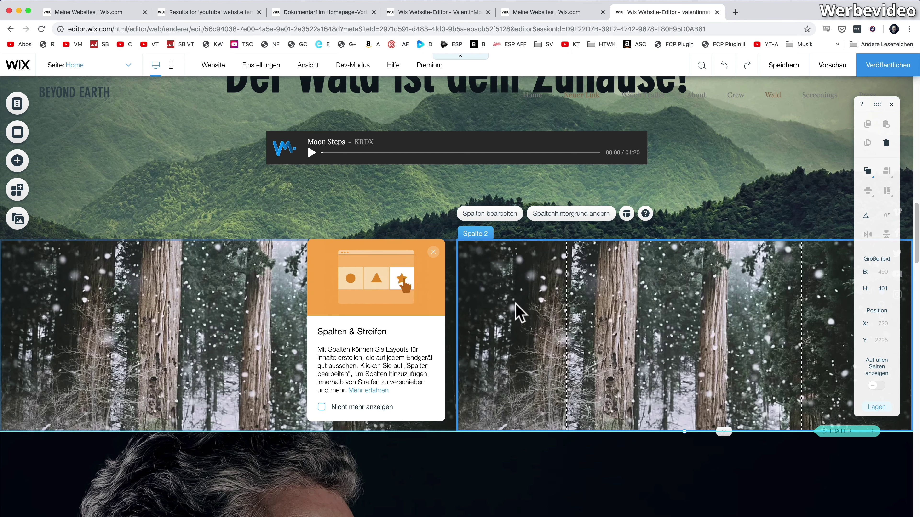
click(569, 215)
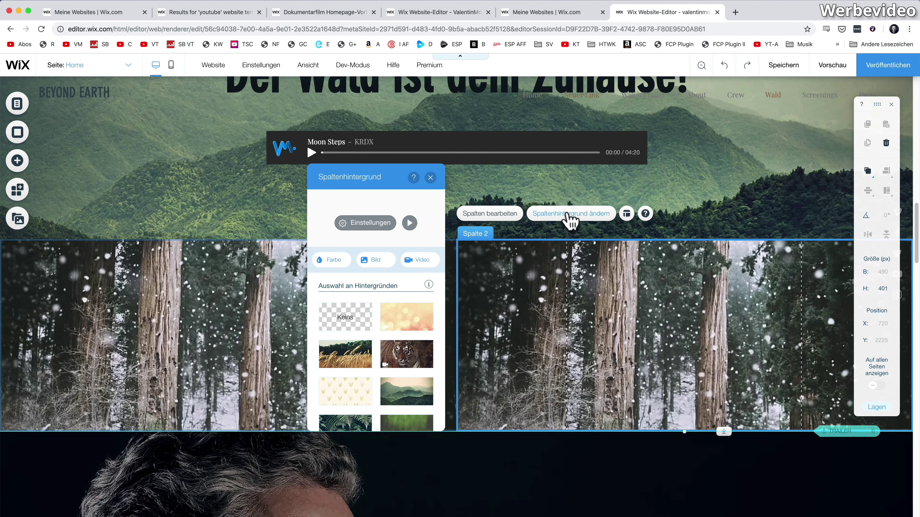
mouse_move(353, 358)
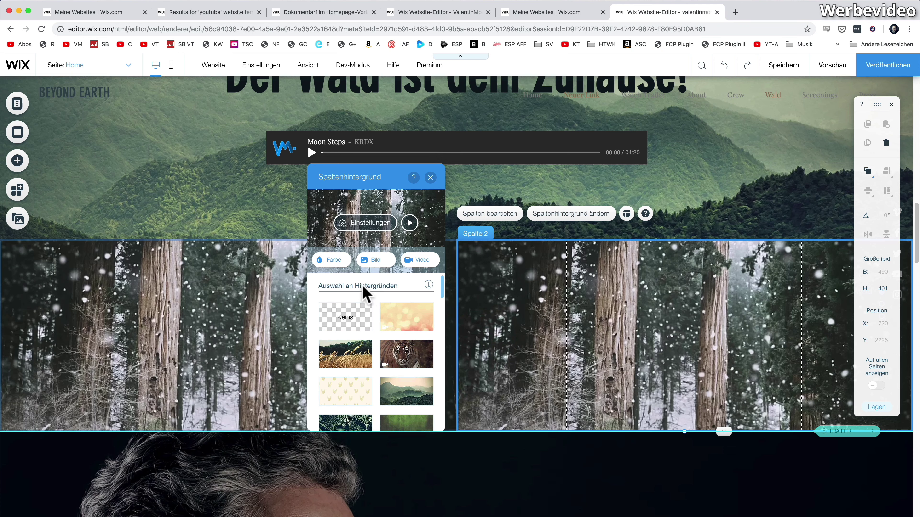
scroll(365, 294, down, 2)
mouse_move(407, 336)
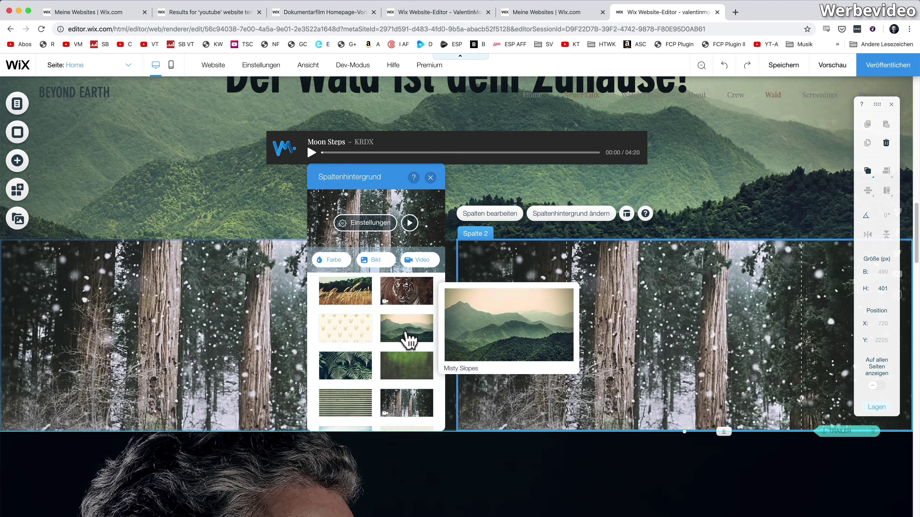
scroll(407, 338, down, 2)
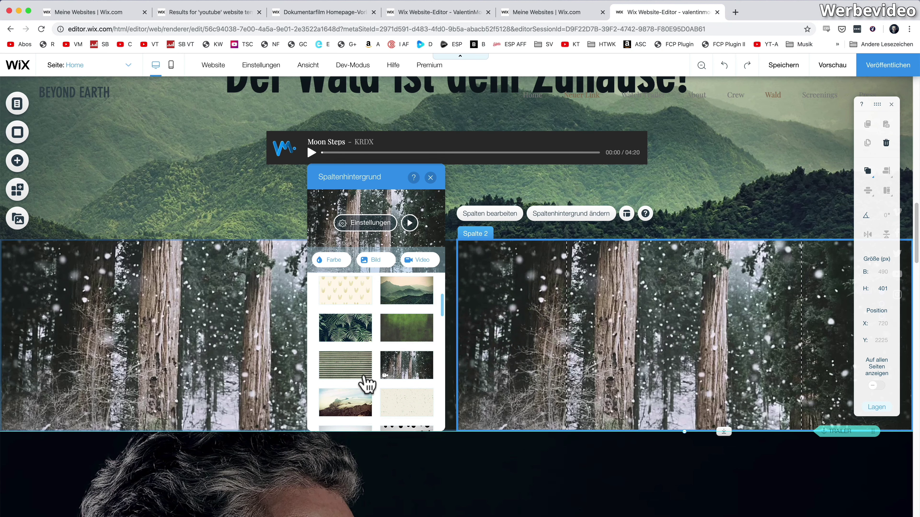
scroll(366, 384, down, 6)
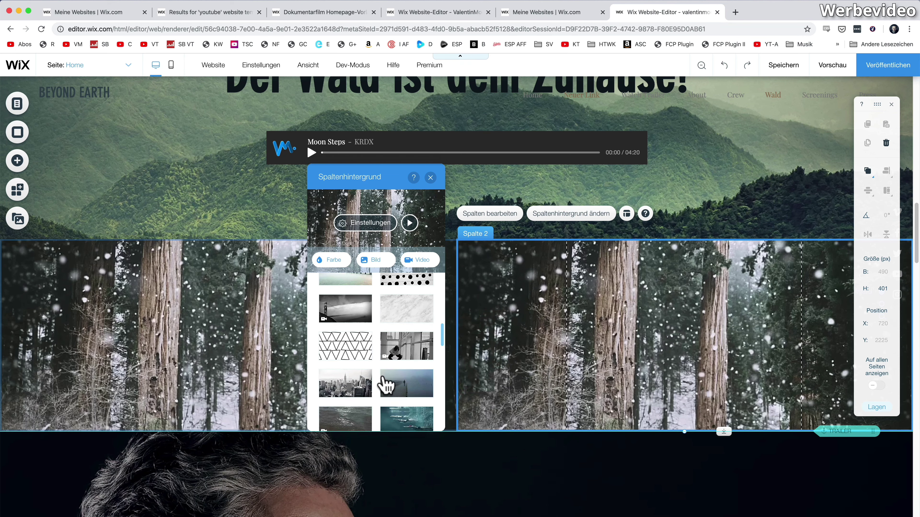
scroll(386, 386, down, 4)
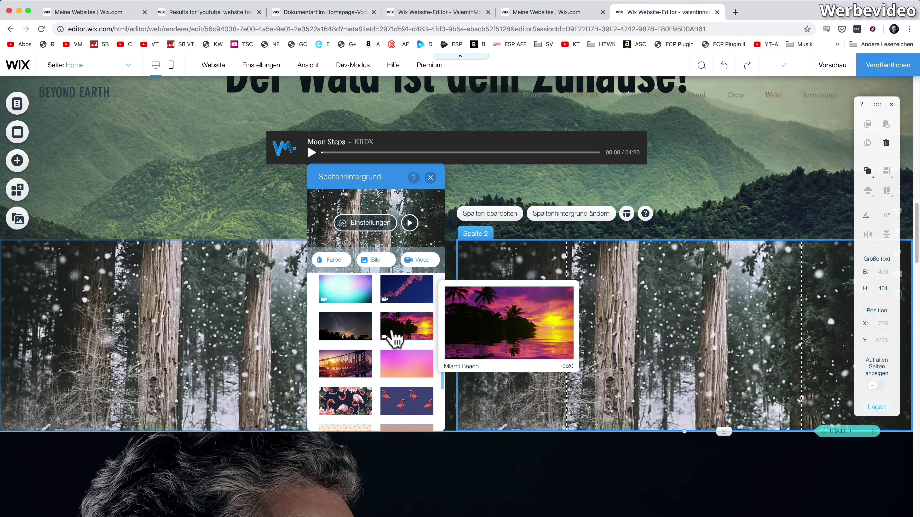
click(395, 339)
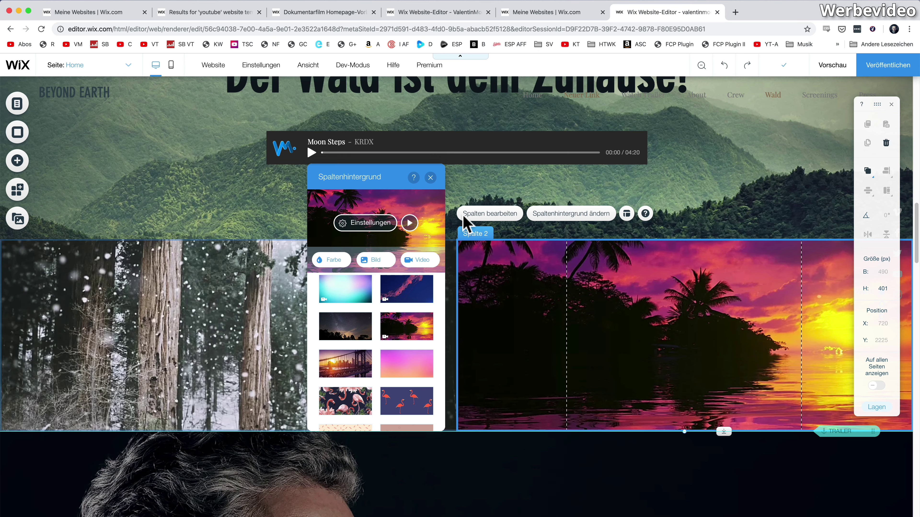
click(430, 178)
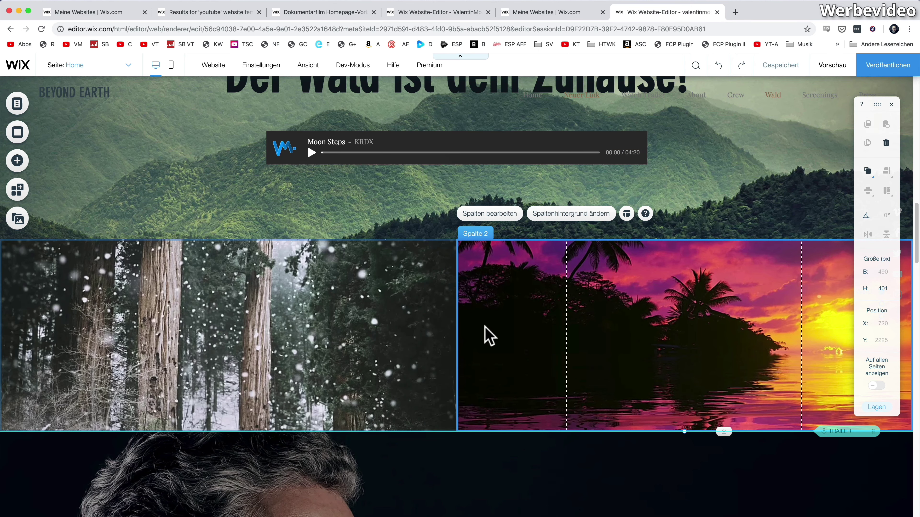
- Add the black-outlined Kontakt form with first name, last name, e-mail, phone and message fields over the sunset column
scroll(486, 335, down, 3)
click(17, 160)
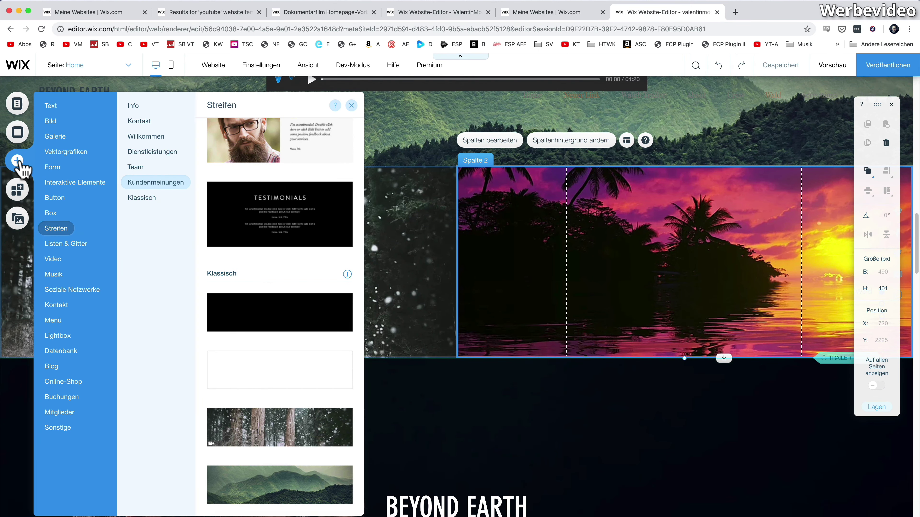
click(63, 306)
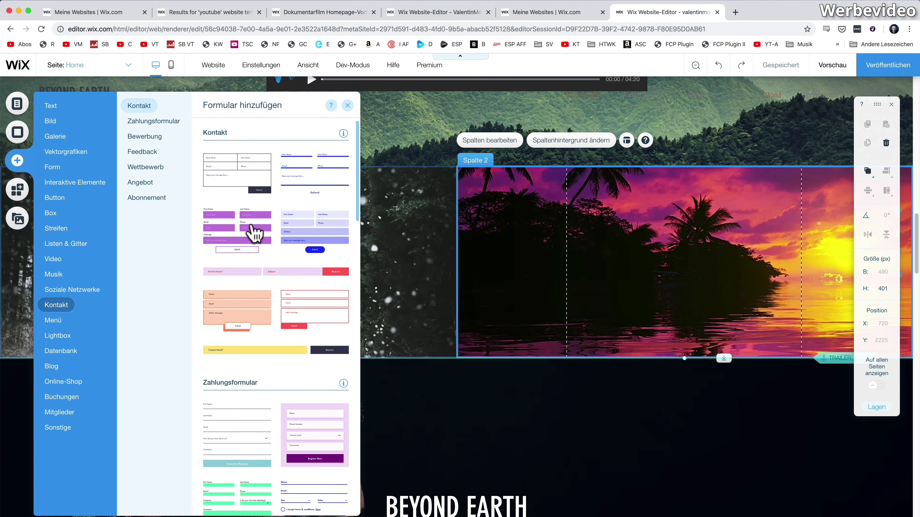
scroll(240, 298, down, 8)
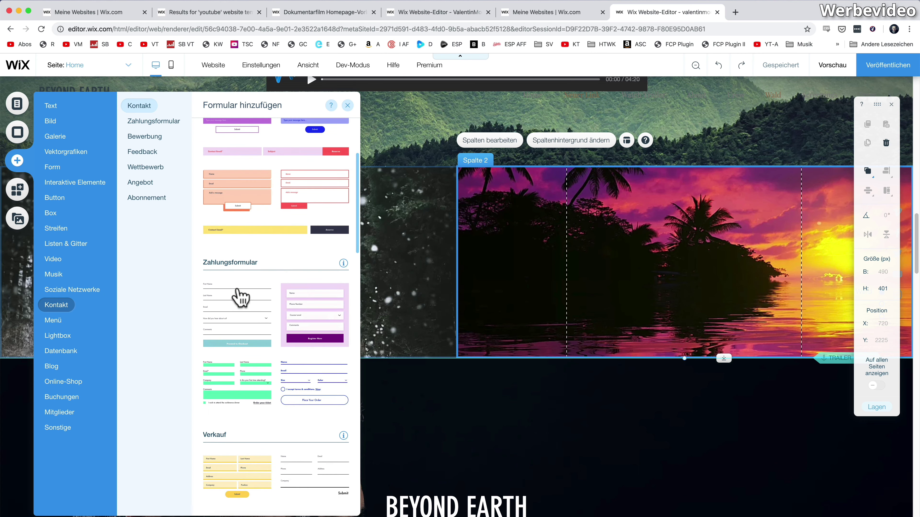
scroll(239, 297, up, 8)
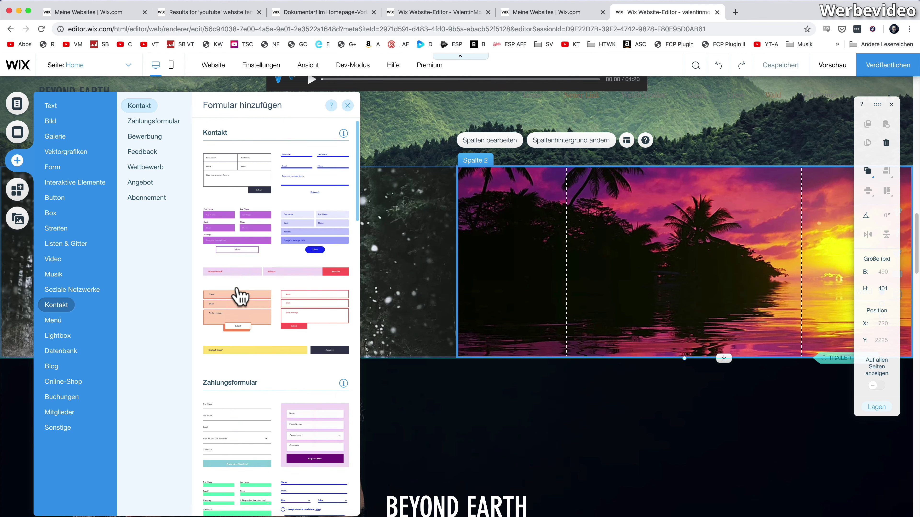
drag(236, 173, 654, 254)
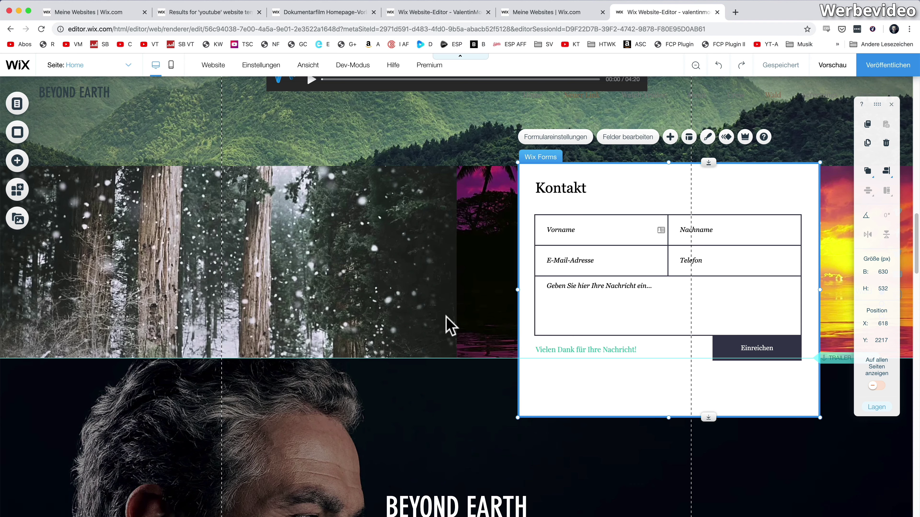
- Extend the two-column strip to about 570 px high and place the contact form within it at about X 622, Y 2240
click(429, 312)
drag(493, 365, 496, 438)
click(269, 353)
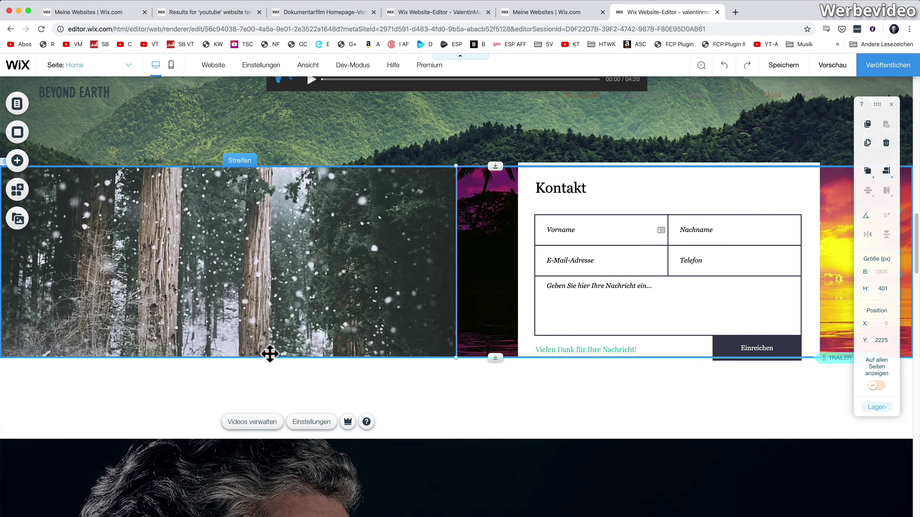
drag(234, 358, 217, 430)
drag(215, 439, 213, 439)
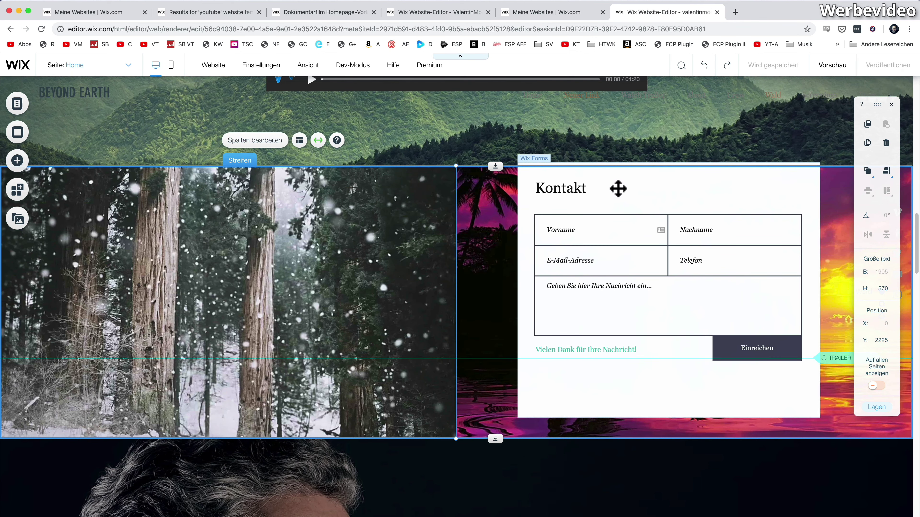
drag(638, 195, 640, 190)
- Review the contact form's settings for general options, messages, payment, automations and support
click(579, 148)
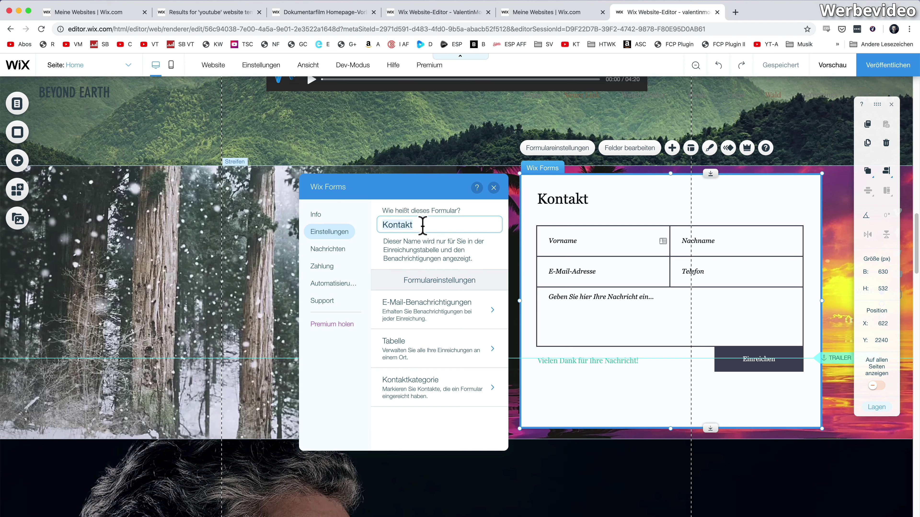
click(329, 250)
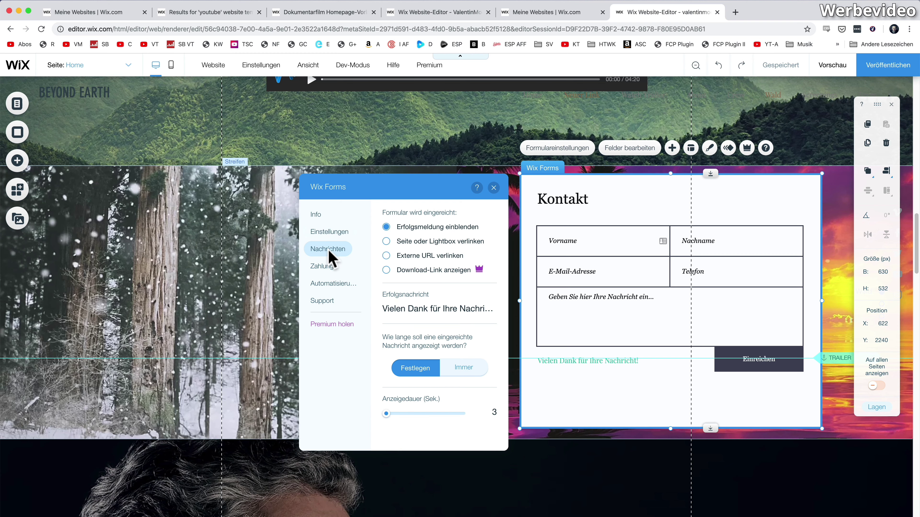
click(329, 268)
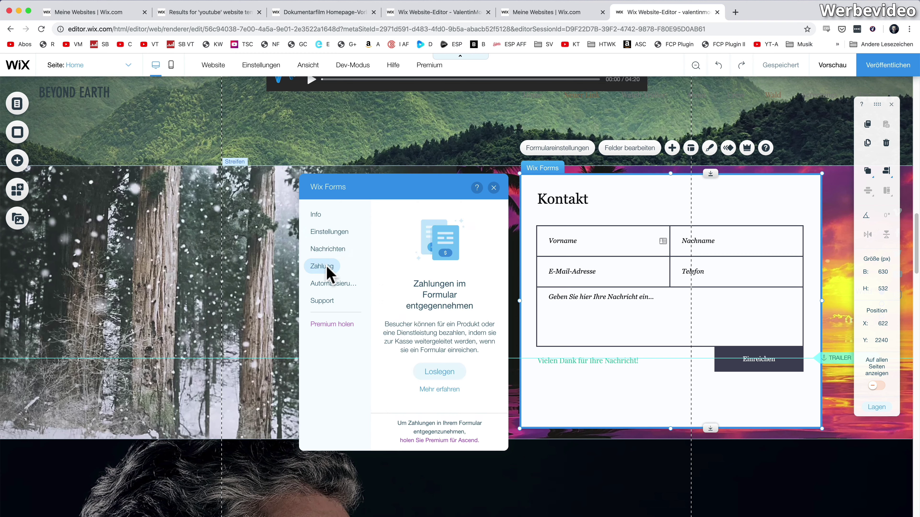
click(324, 285)
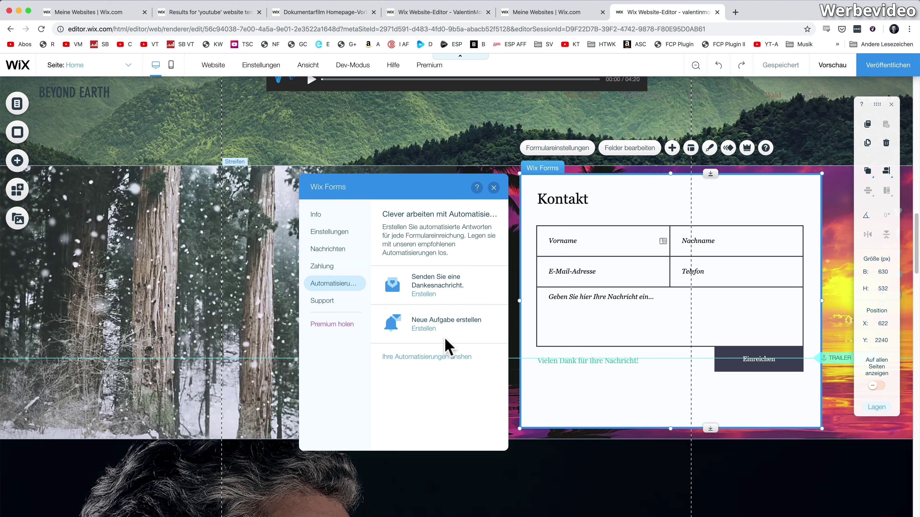
click(322, 301)
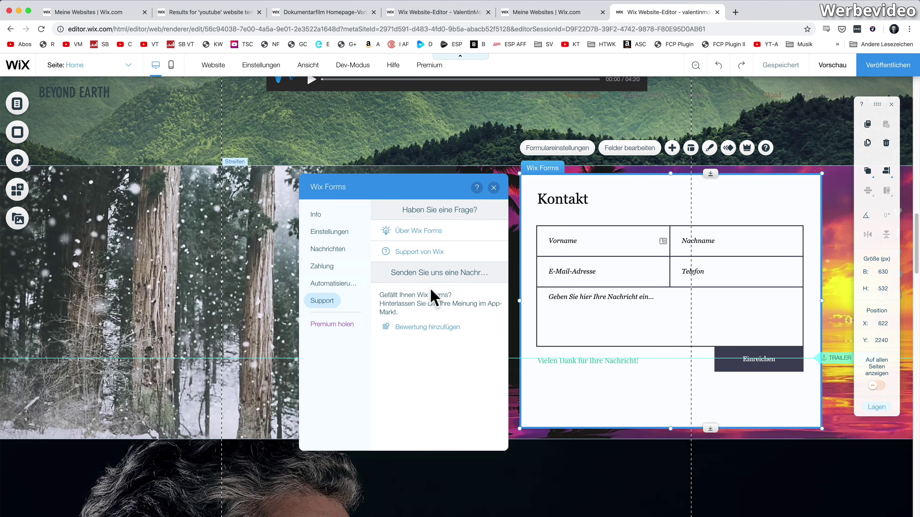
- Remove the Telefon field from the contact form and widen the E-Mail-Adresse field across the form's full field width
click(625, 265)
click(632, 149)
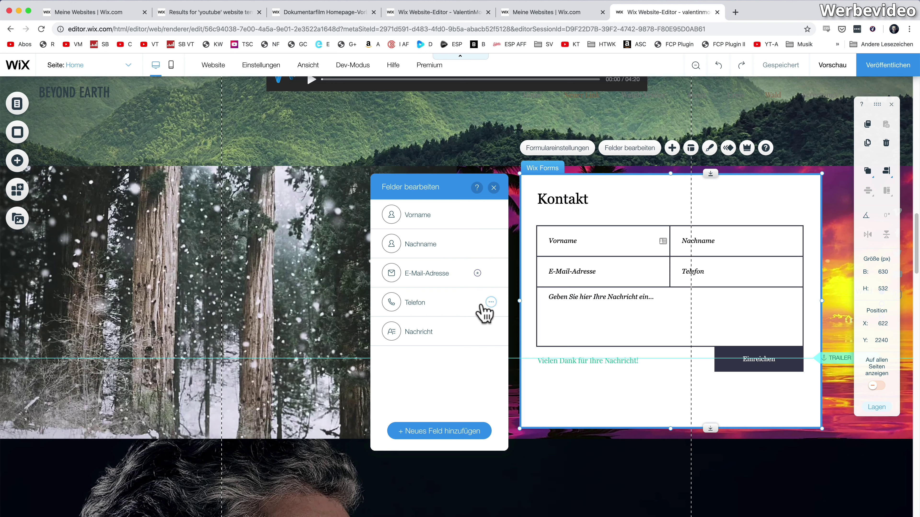
click(491, 302)
click(460, 302)
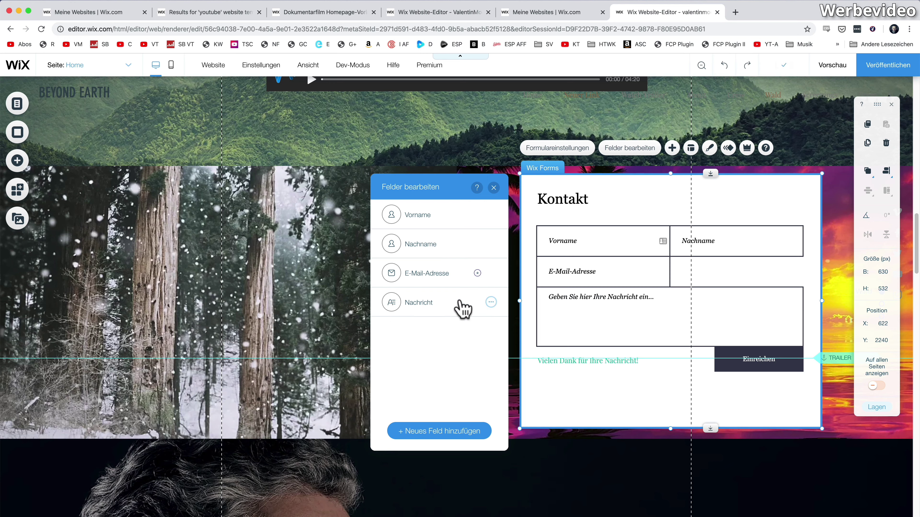
click(666, 271)
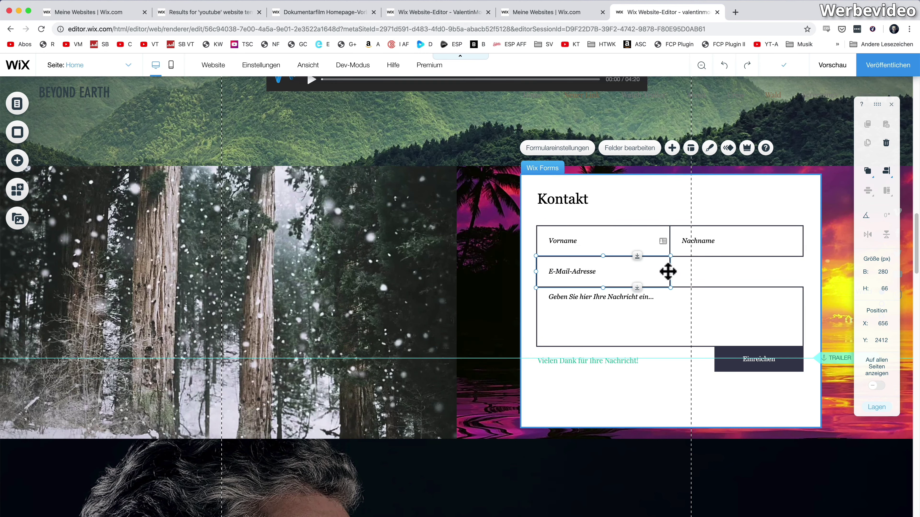
drag(670, 271, 803, 268)
- Change the placeholder text of the contact form's Vorname field to "Name"
click(739, 236)
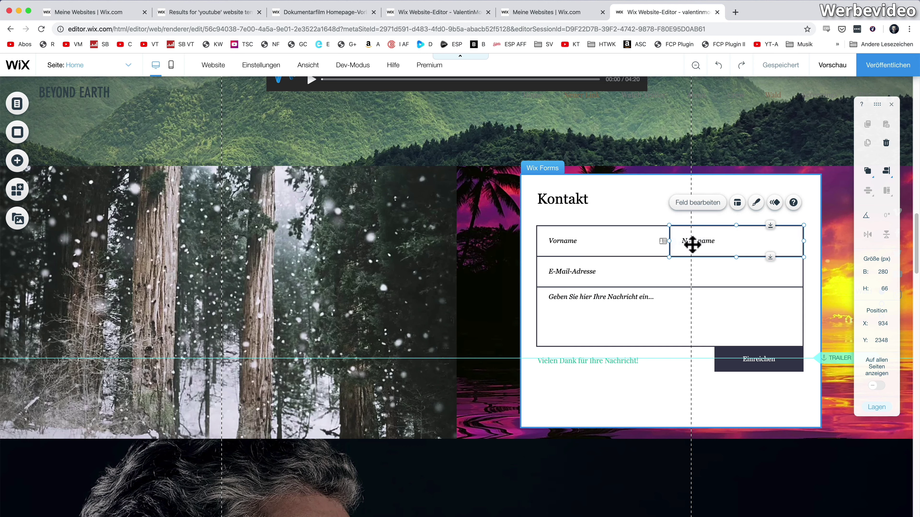
click(566, 238)
click(557, 206)
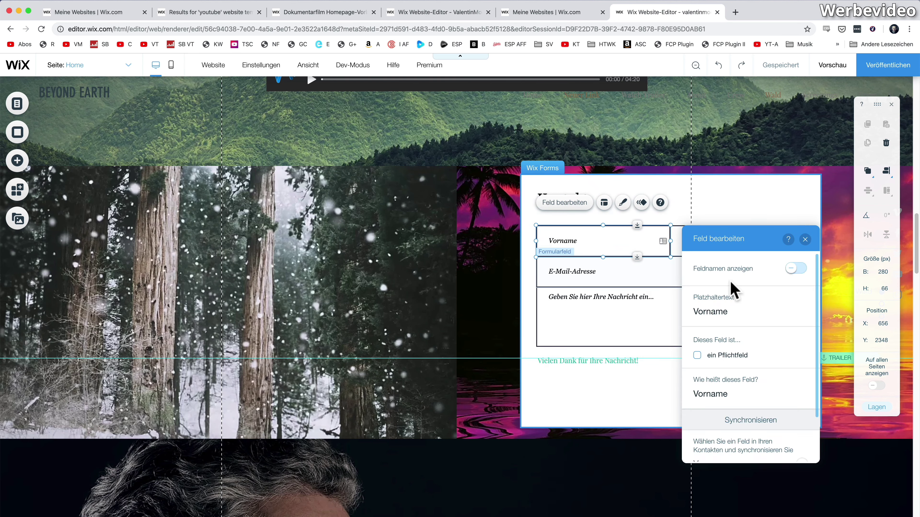
click(715, 312)
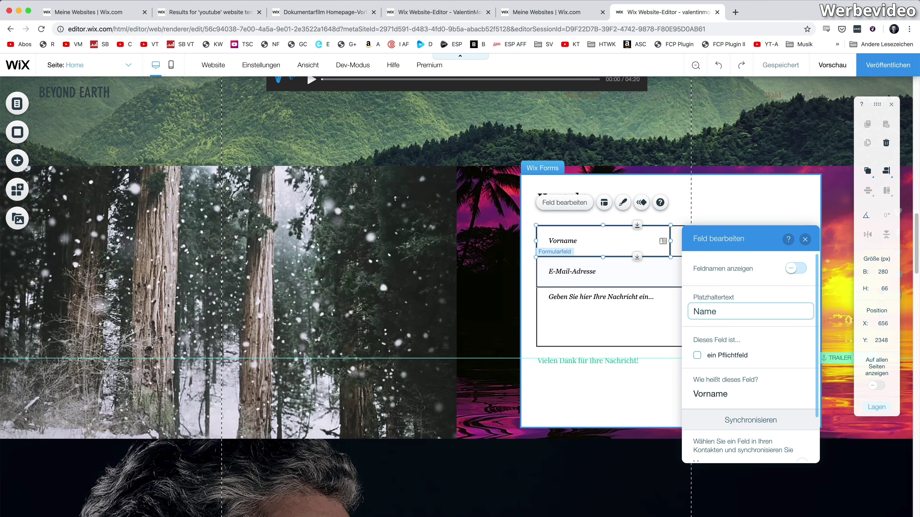
click(596, 304)
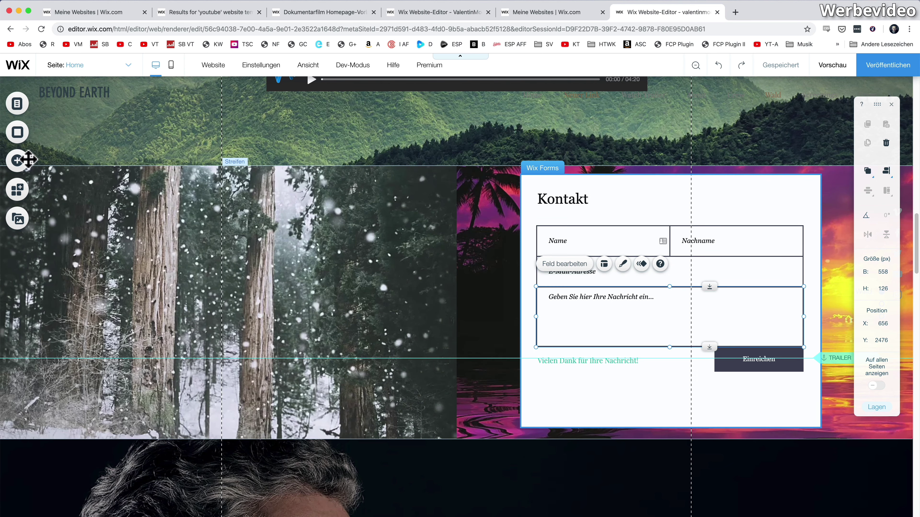
click(17, 160)
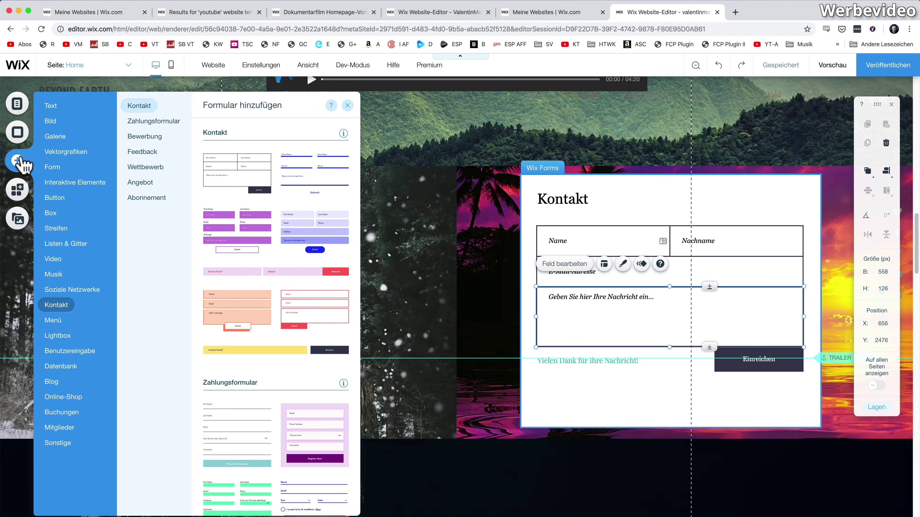
mouse_move(43, 160)
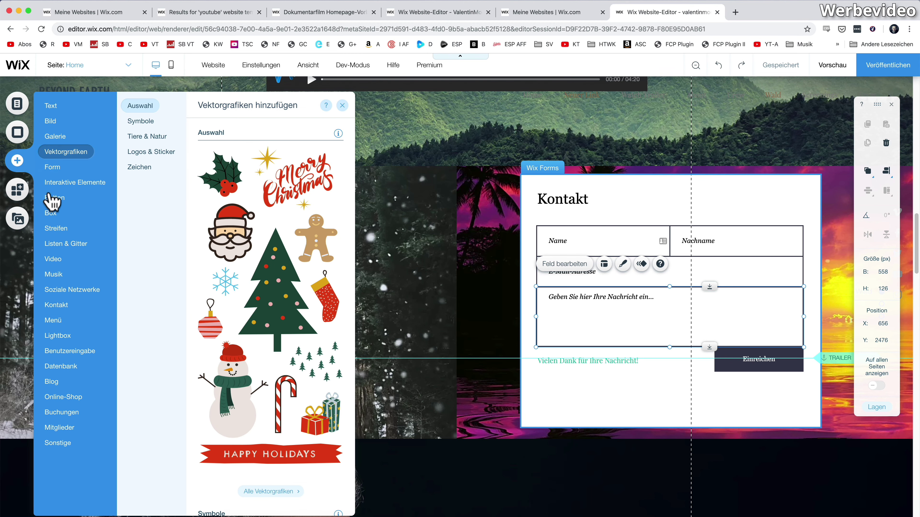
mouse_move(88, 357)
click(16, 180)
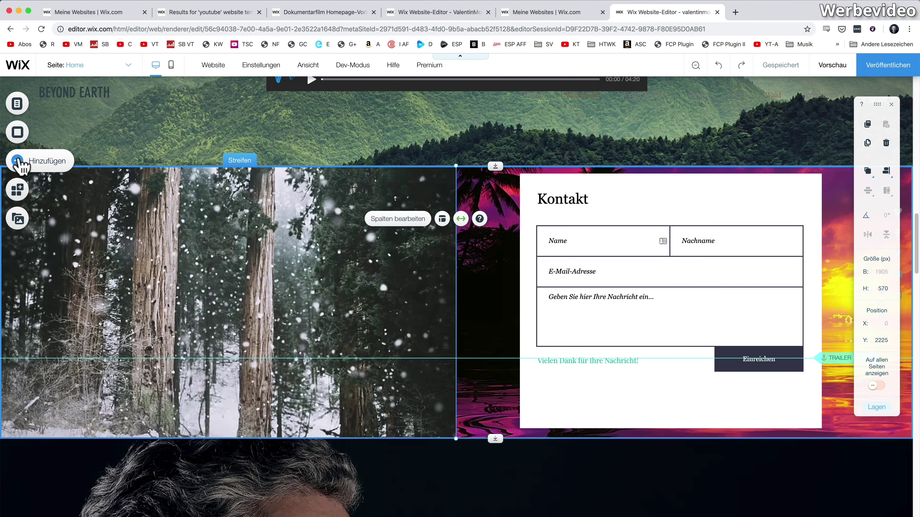
- Add the grey outlined PDF document button to the page
click(19, 163)
mouse_move(78, 451)
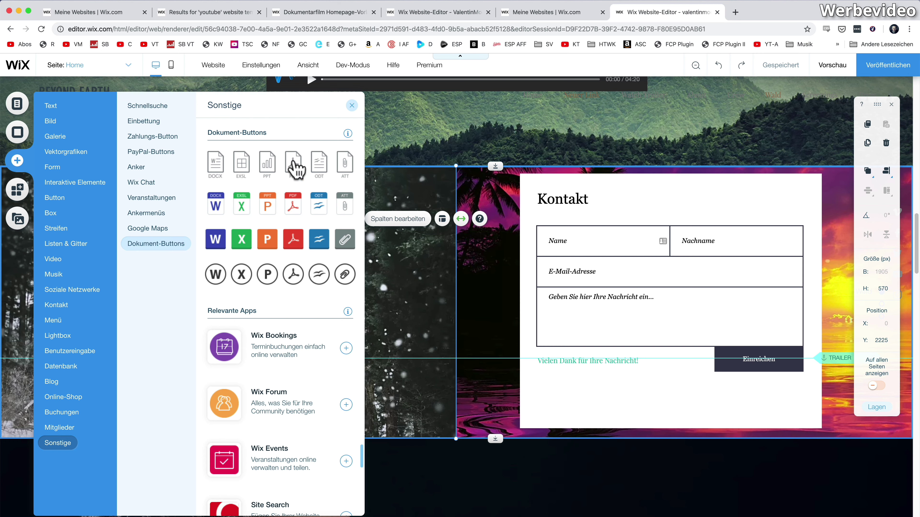
drag(295, 169, 389, 323)
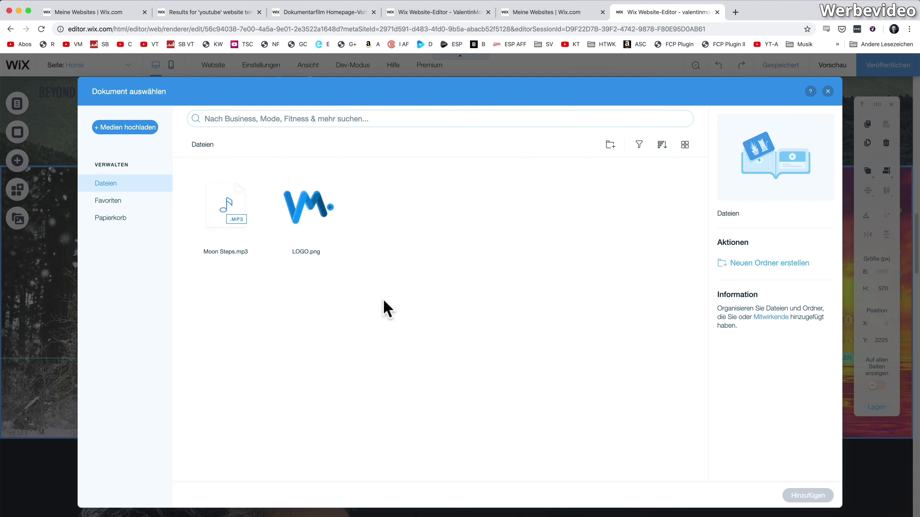
- Upload Wichtiges PDF-Dokument.pdf for the document button and place the button in the forest column at about X -31, Y 2414
click(114, 131)
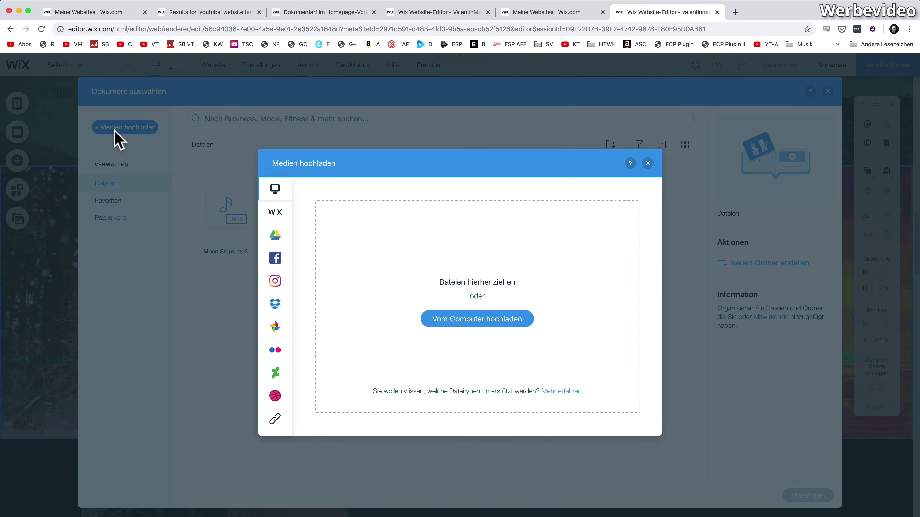
click(457, 320)
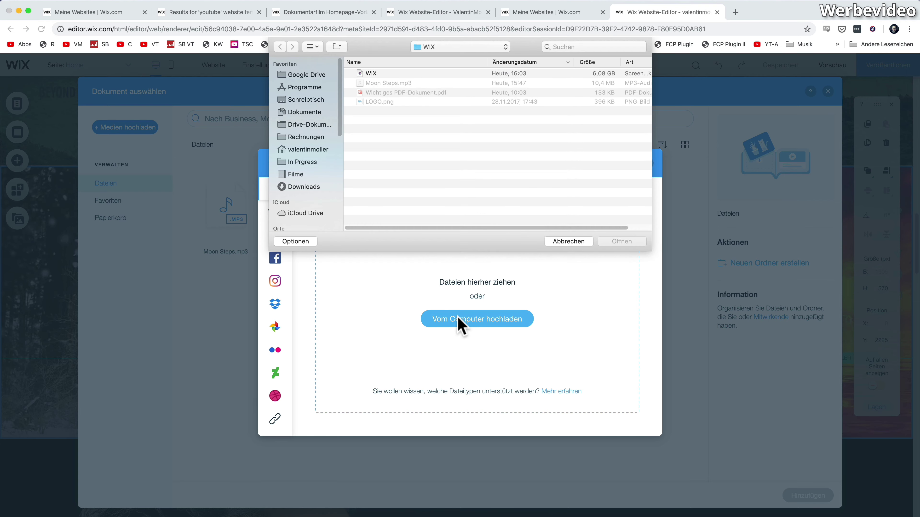
click(383, 93)
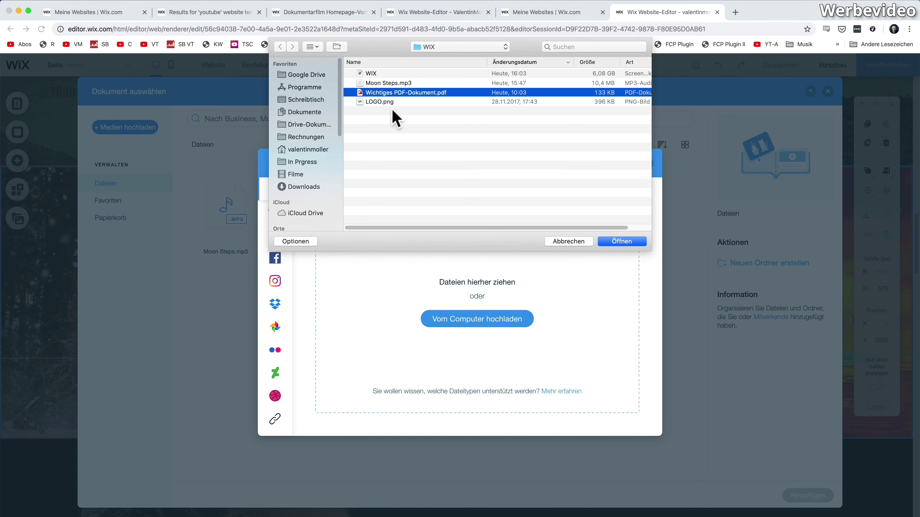
click(620, 241)
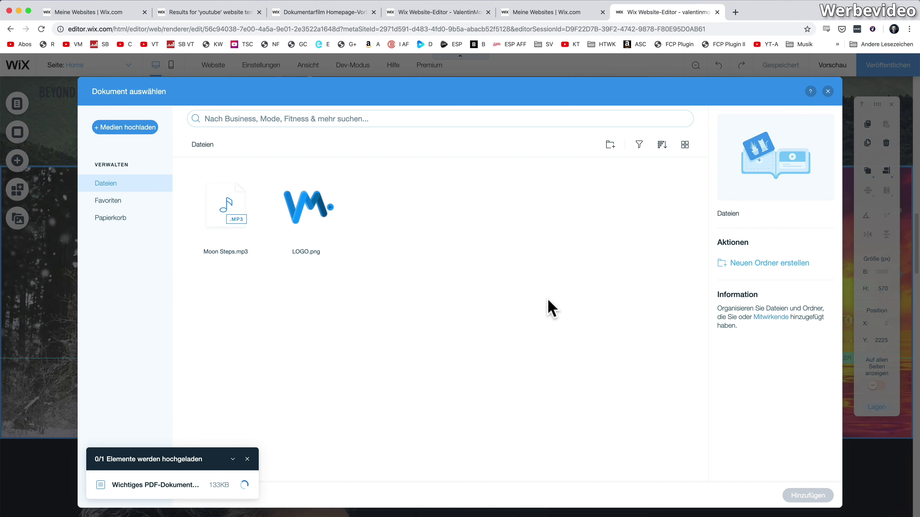
click(808, 495)
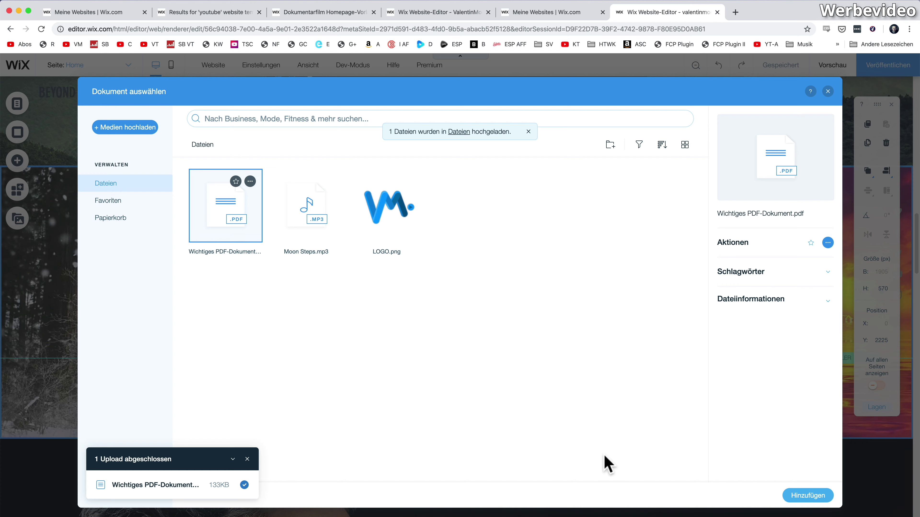
drag(380, 285, 227, 291)
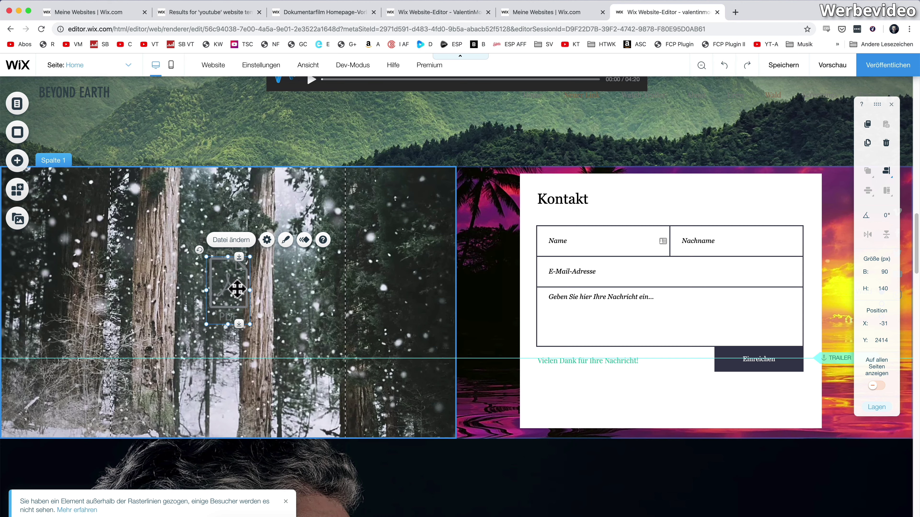
- Preview the site, open the document from its PDF button, and return to the site preview
click(837, 71)
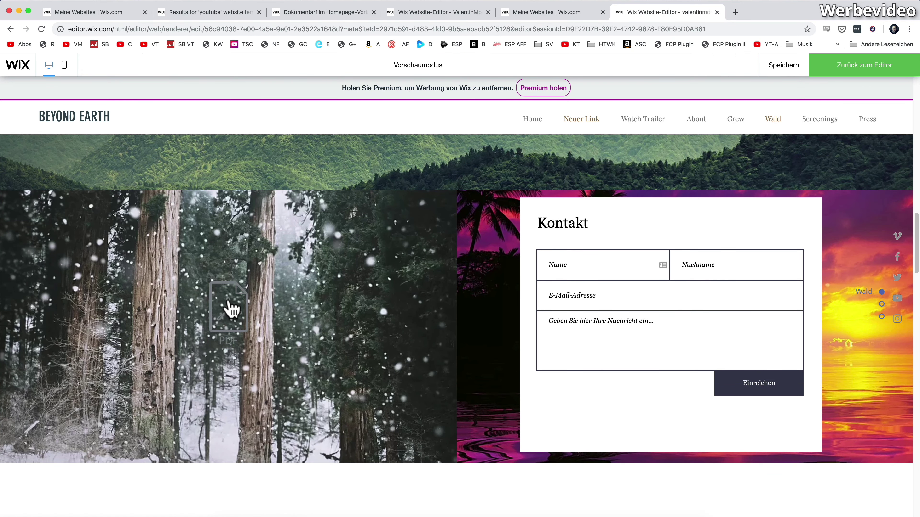
click(231, 308)
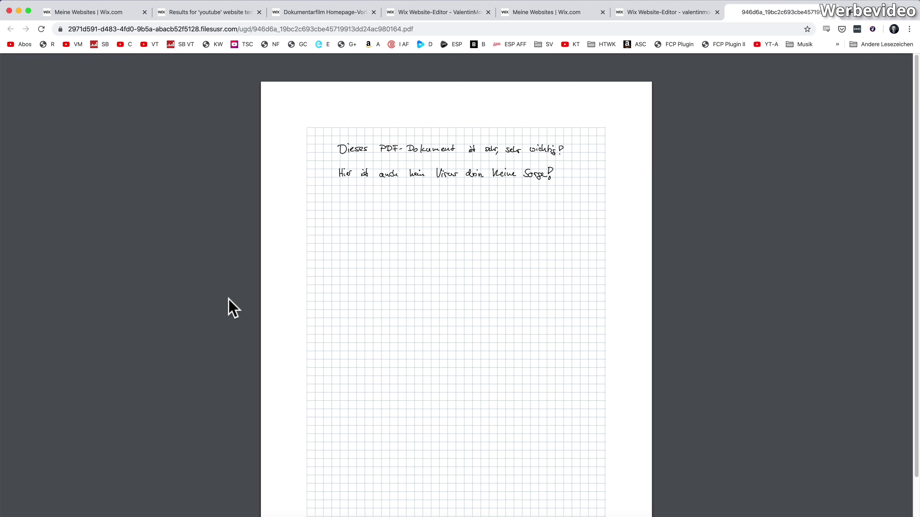
click(662, 14)
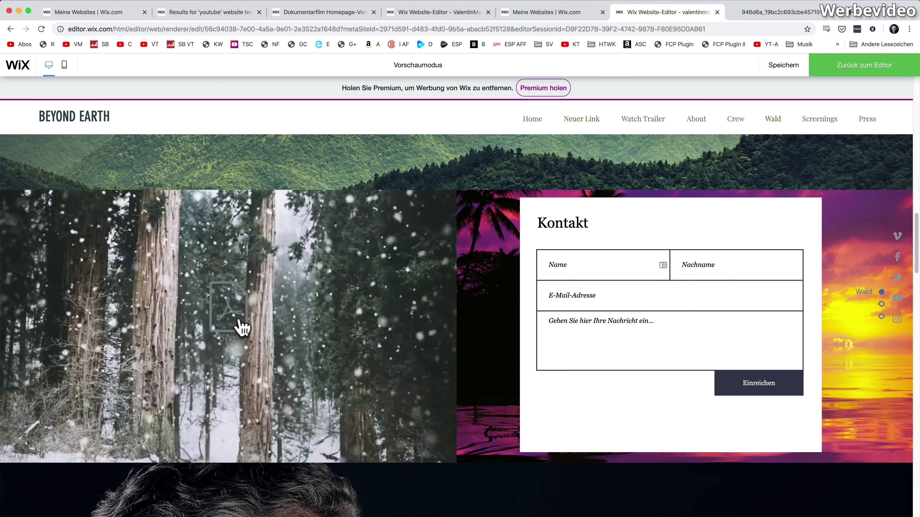
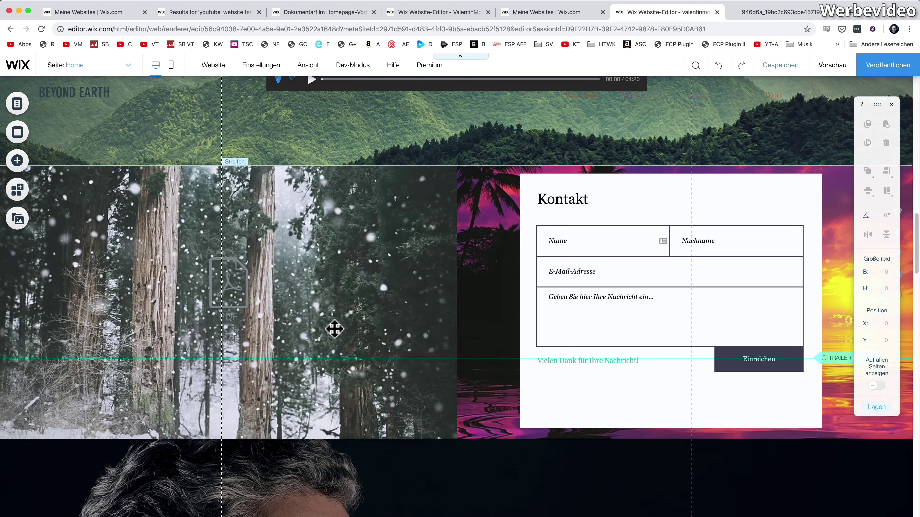
- Preview the page, try the "Trailer ansehen" video in the dark Beyond Earth strip, and return to the editor
scroll(334, 329, down, 10)
scroll(334, 329, up, 20)
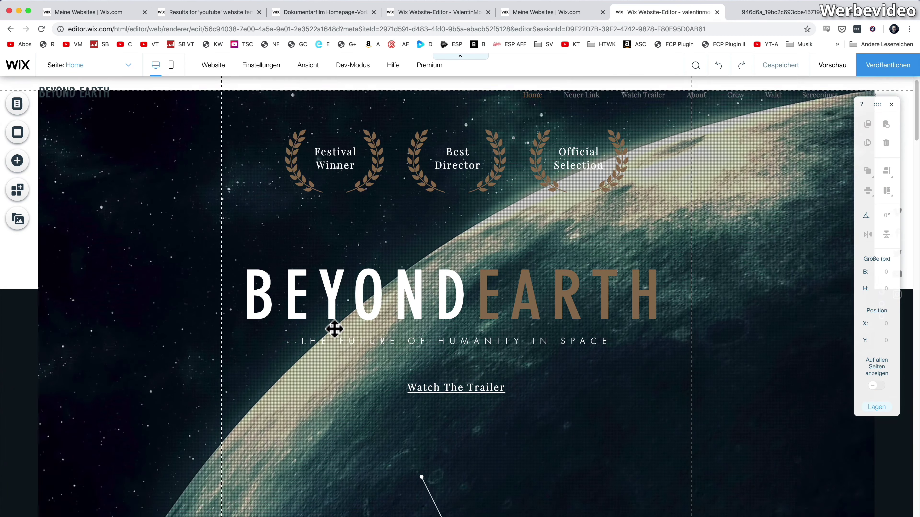
scroll(334, 328, up, 1)
scroll(334, 329, down, 6)
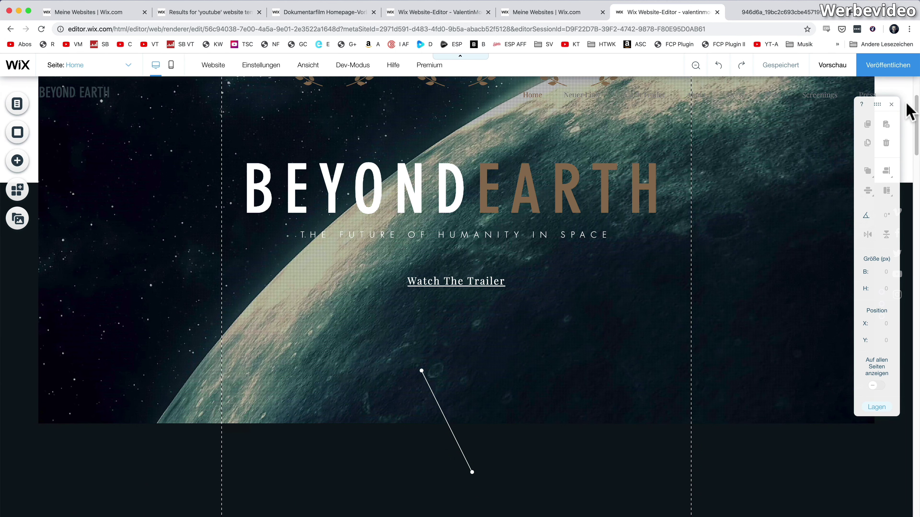
click(832, 65)
scroll(431, 360, down, 5)
scroll(430, 361, down, 20)
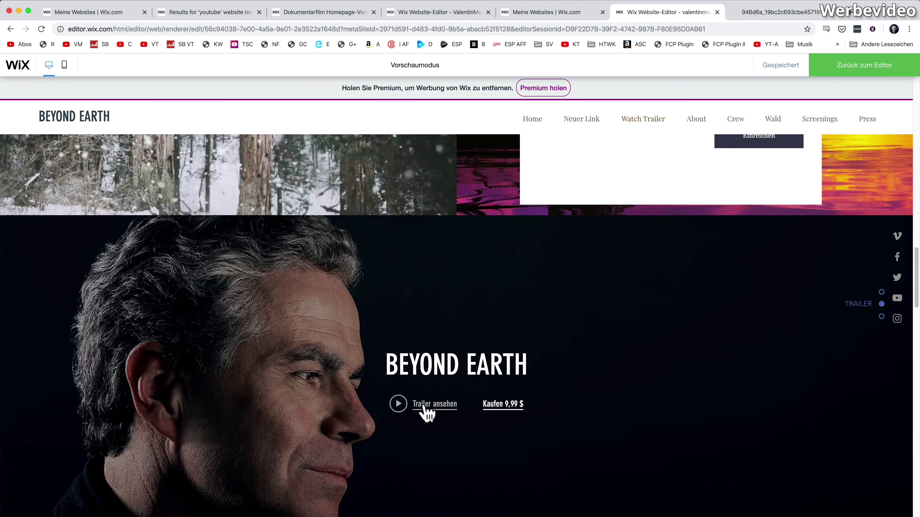
click(397, 403)
click(452, 454)
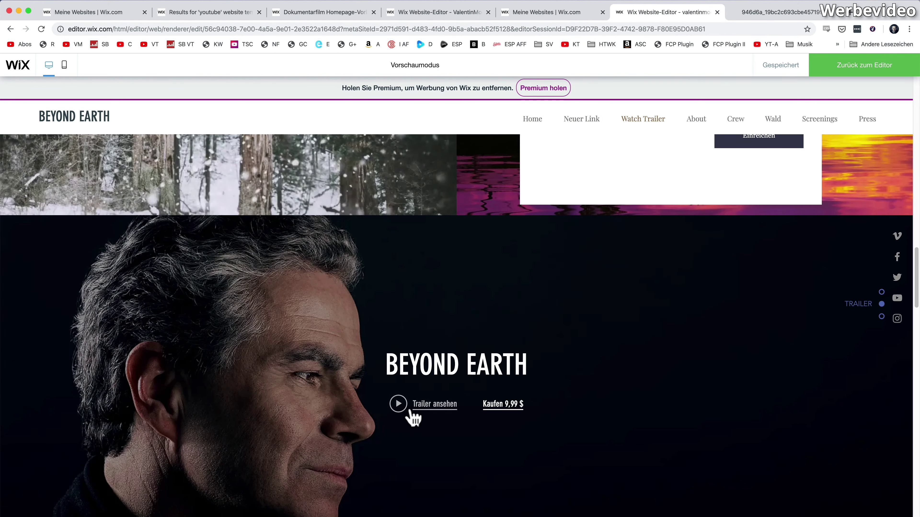
click(863, 65)
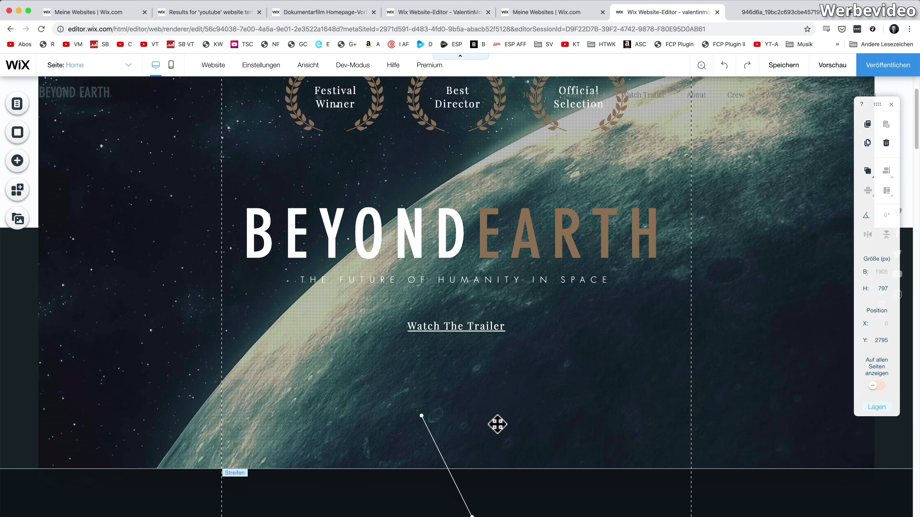
- Delete the "Watch The Trailer" text link below the Beyond Earth subtitle in the hero strip
scroll(485, 362, down, 1)
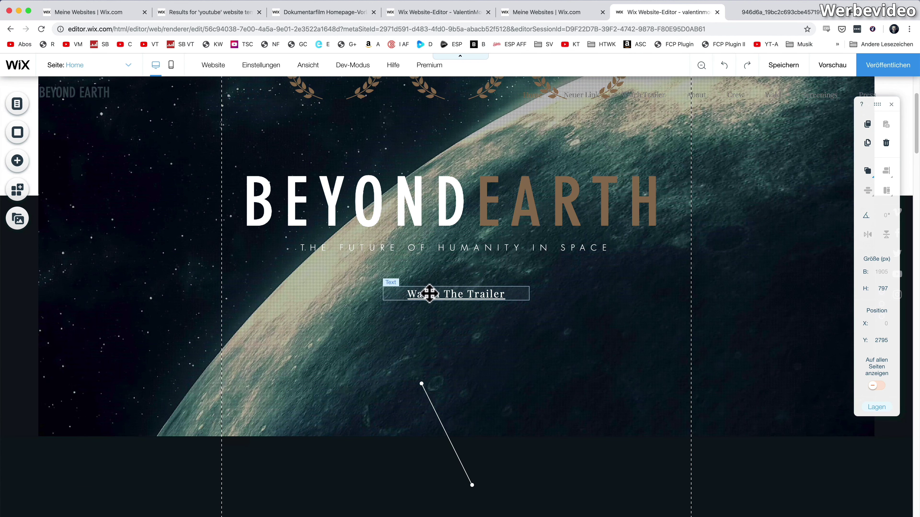
click(433, 296)
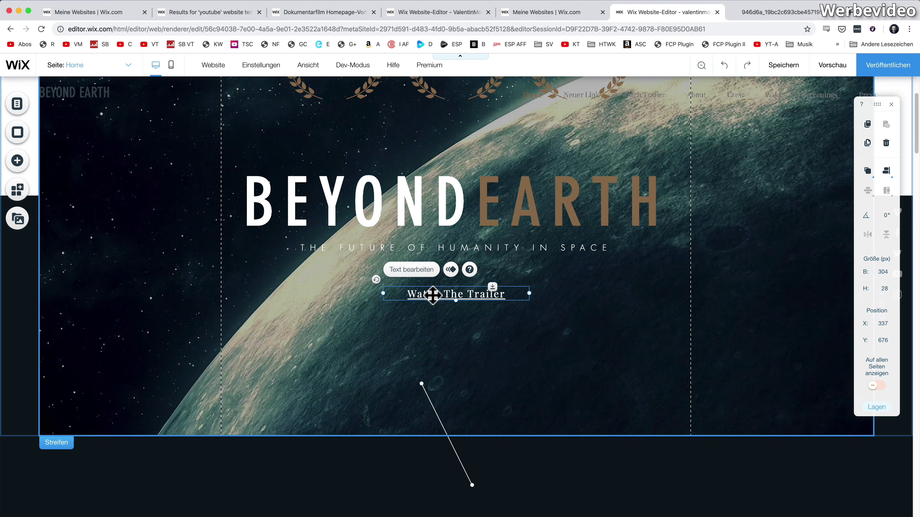
right_click(433, 296)
click(465, 252)
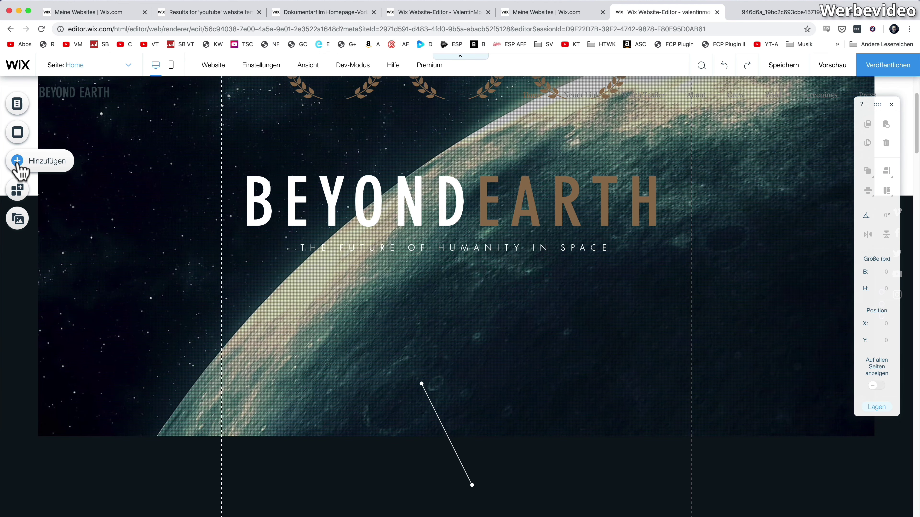
- Add a single YouTube video player centred beneath the hero subtitle at about X 250, Y 686
click(17, 161)
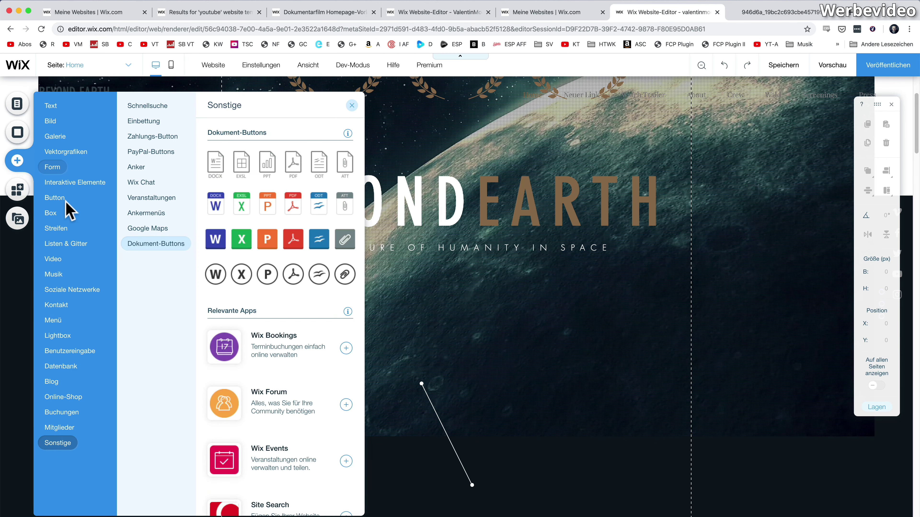
mouse_move(54, 260)
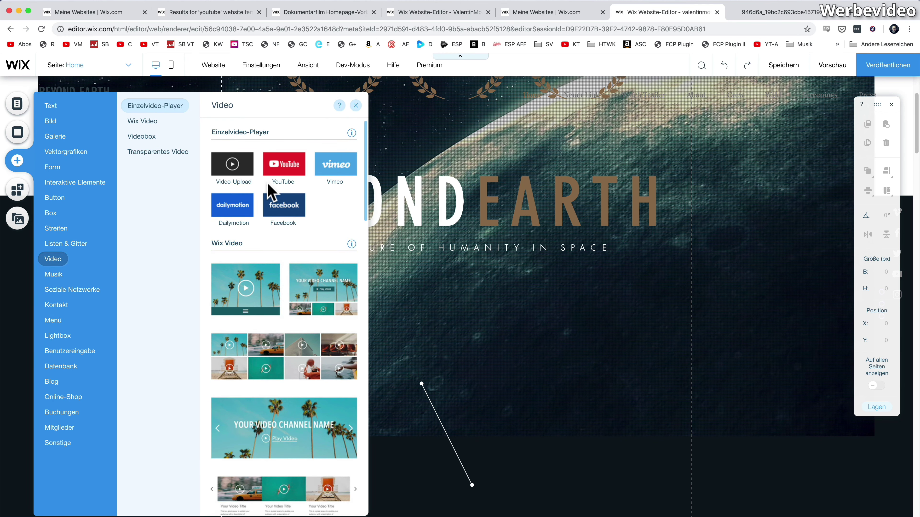
drag(284, 170, 470, 322)
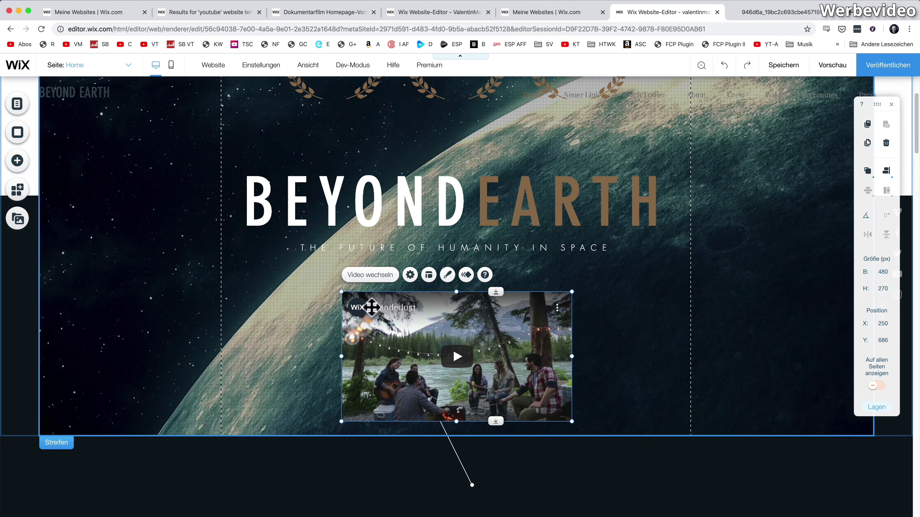
- Enlarge the YouTube player to about 583 × 328 px and extend the hero strip to about 1095 px high
drag(341, 292, 316, 266)
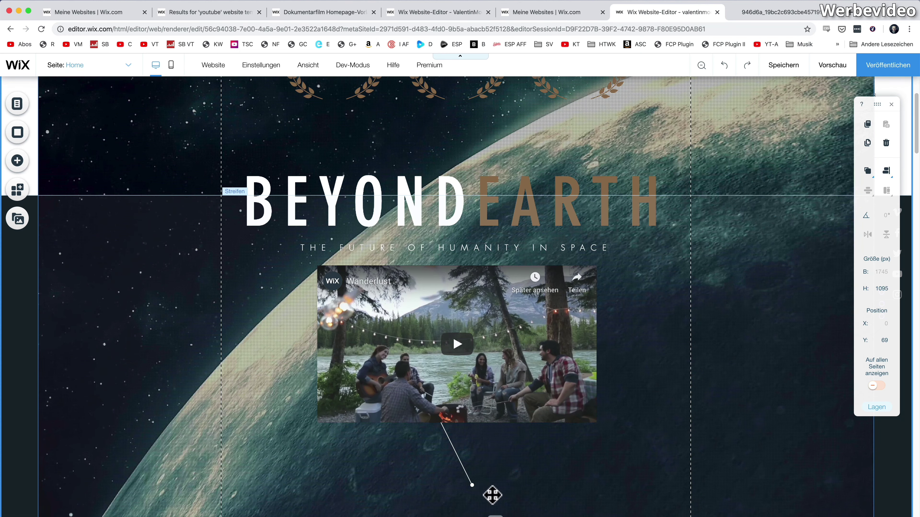
click(493, 493)
click(471, 384)
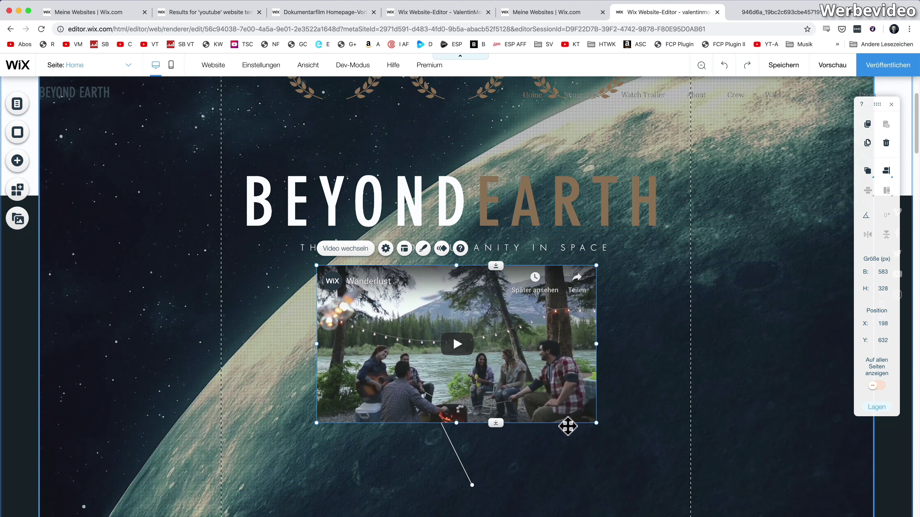
- Enlarge the YouTube player to about 750 × 422 px and reposition it at about X 117, Y 657 beneath the subtitle
drag(602, 432, 663, 489)
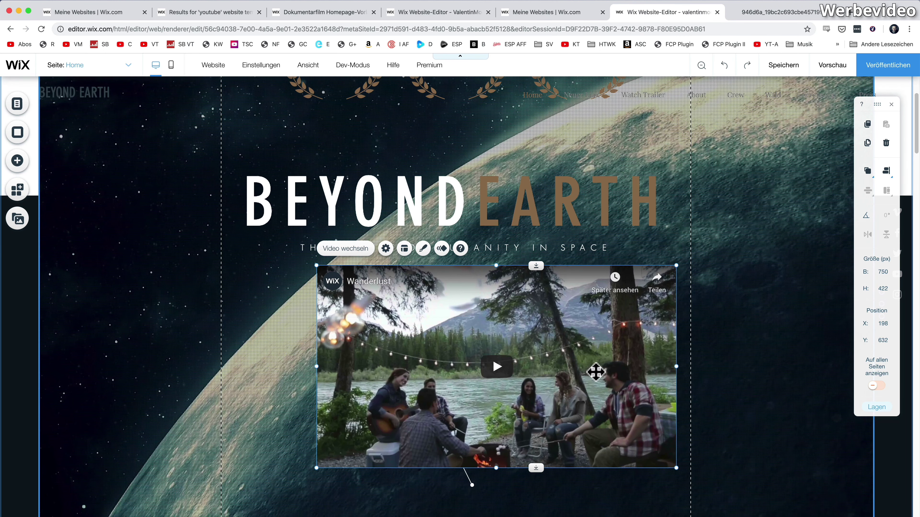
drag(596, 371, 558, 384)
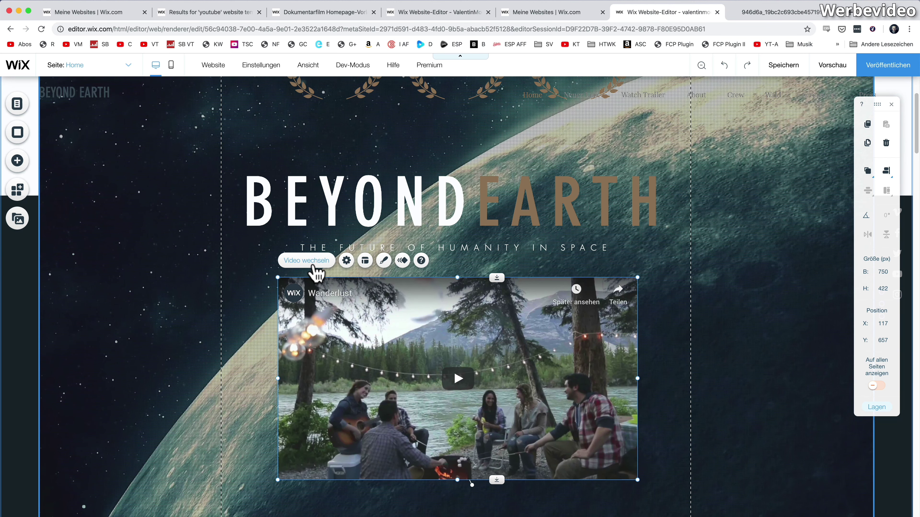
- Open the YouTube player's video settings and search the YouTube videos by the channel owner's name
click(314, 264)
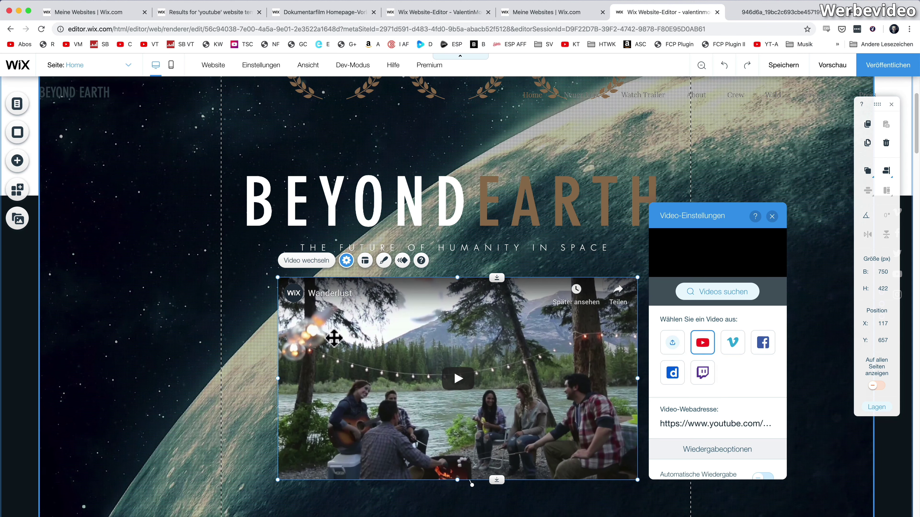
click(720, 294)
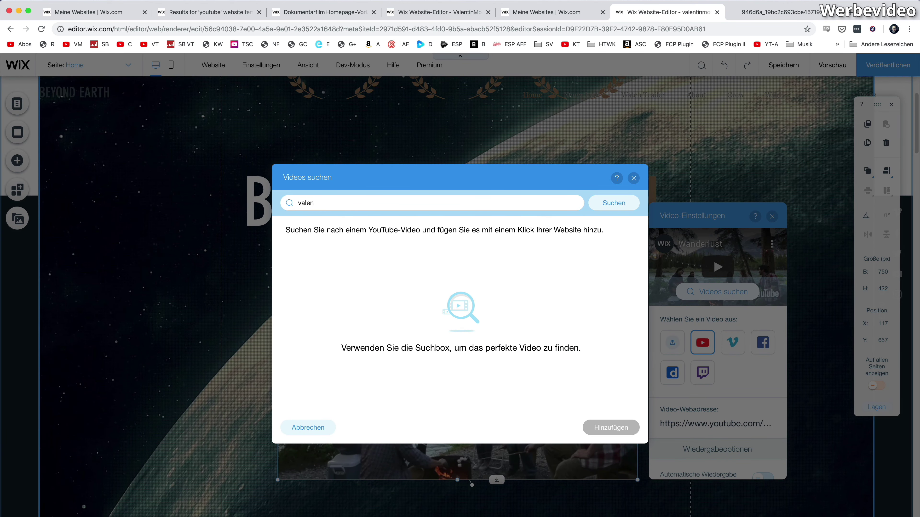
text(valentin möller)
key(Return)
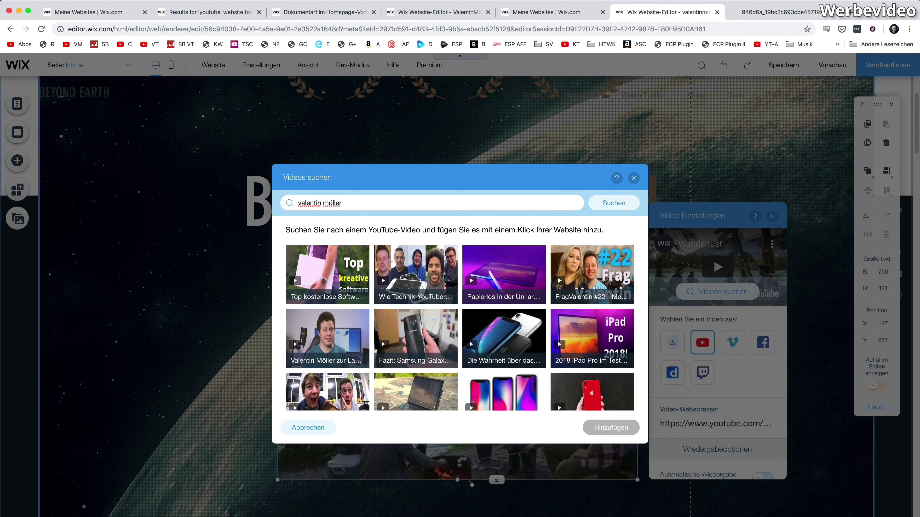
key(Escape)
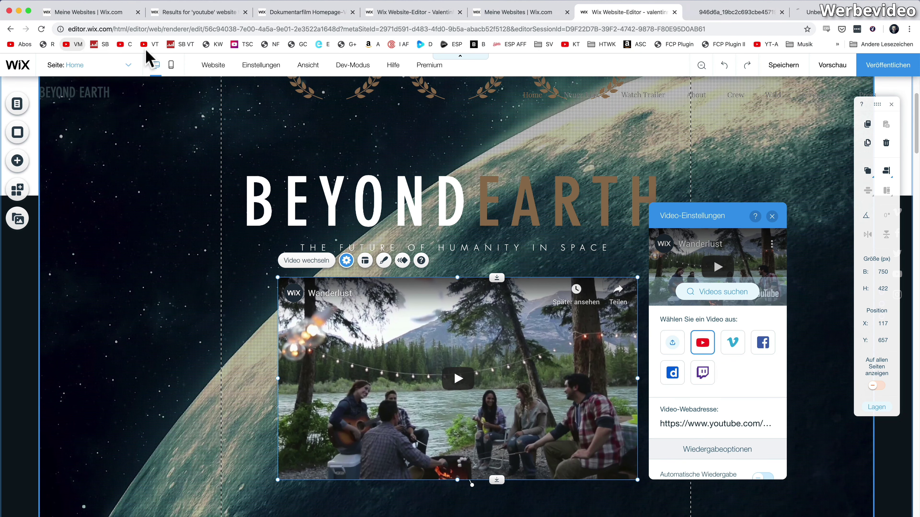
- Replace the player's video with YouTube's "Die Wahrheit über das iPhone 11!" (watch?v=6dQsf_VQPWA) and move the player to about X 115, Y 669
click(821, 16)
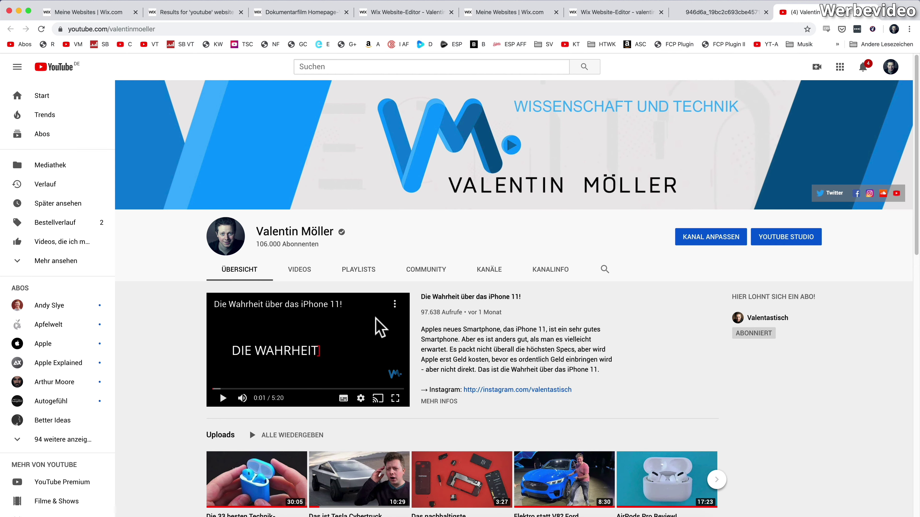
right_click(432, 297)
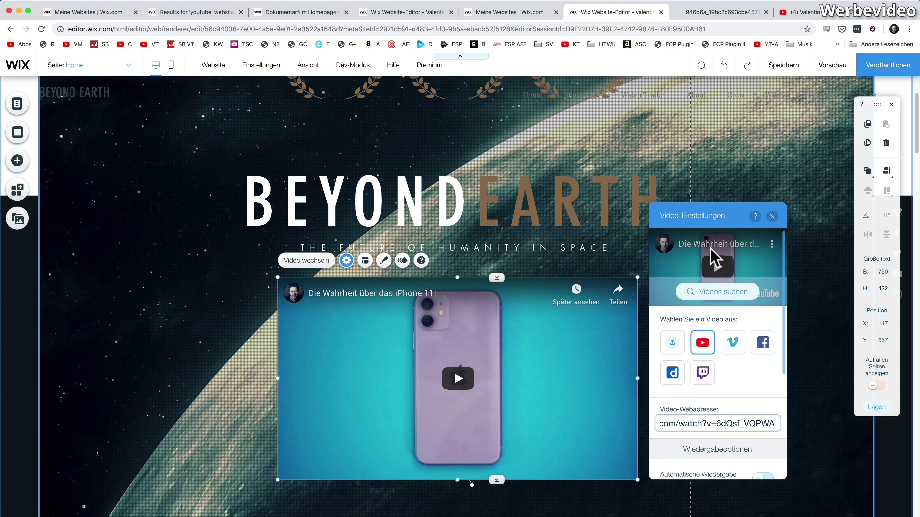
click(708, 239)
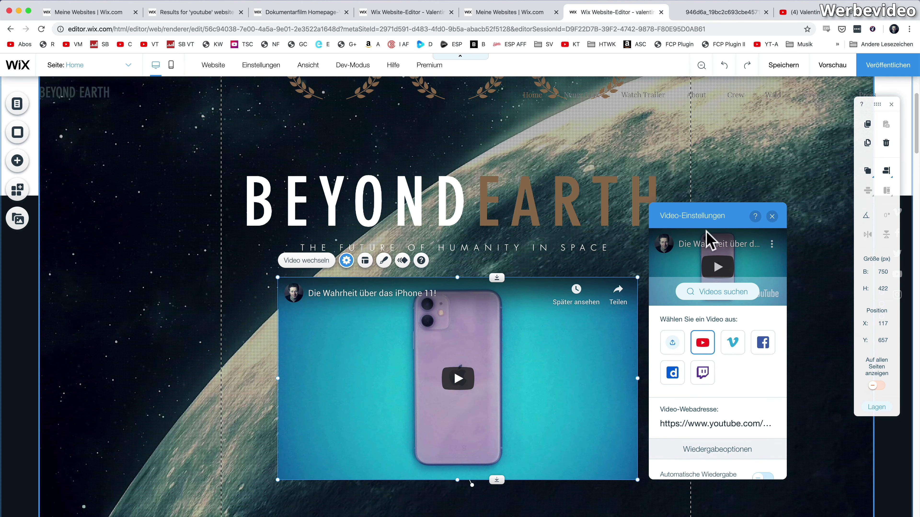
click(772, 216)
scroll(715, 318, down, 3)
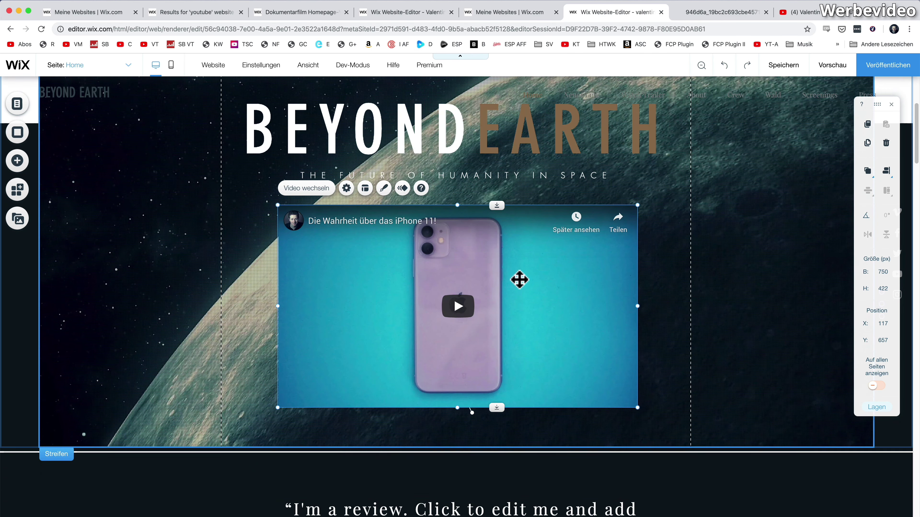
drag(520, 282, 541, 272)
- Preview the page, play and pause the embedded iPhone 11 video, and return to the editor
click(829, 65)
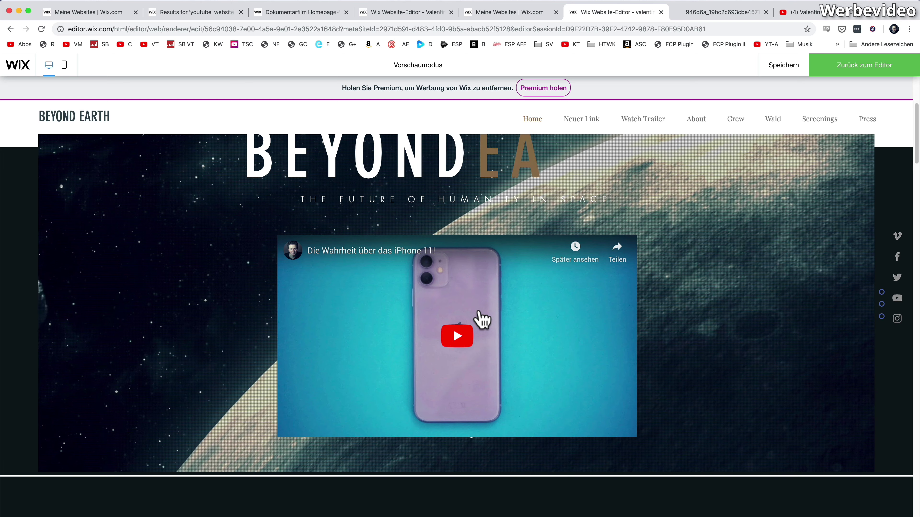
click(482, 318)
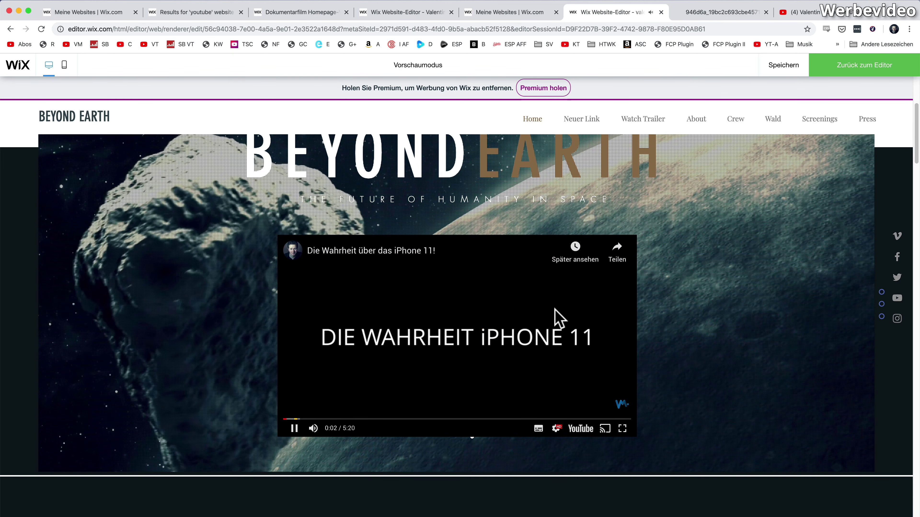
click(555, 353)
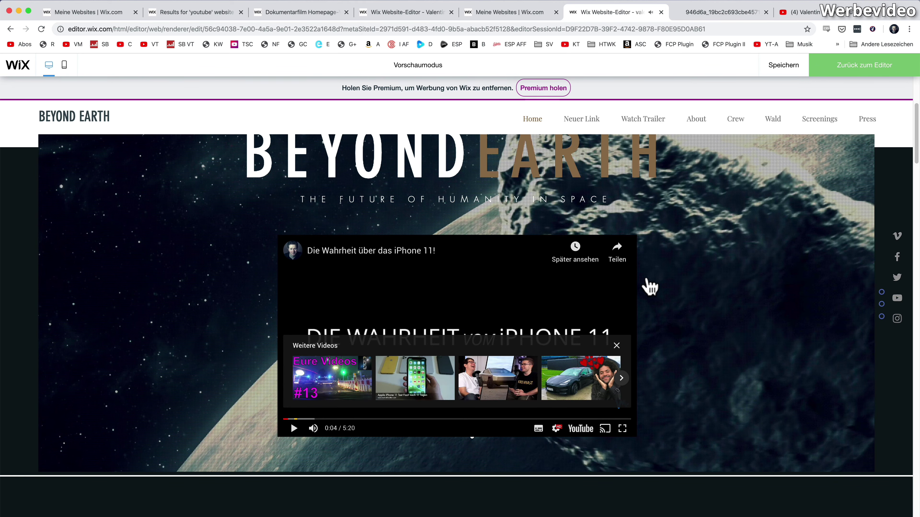
key(super+shift+p)
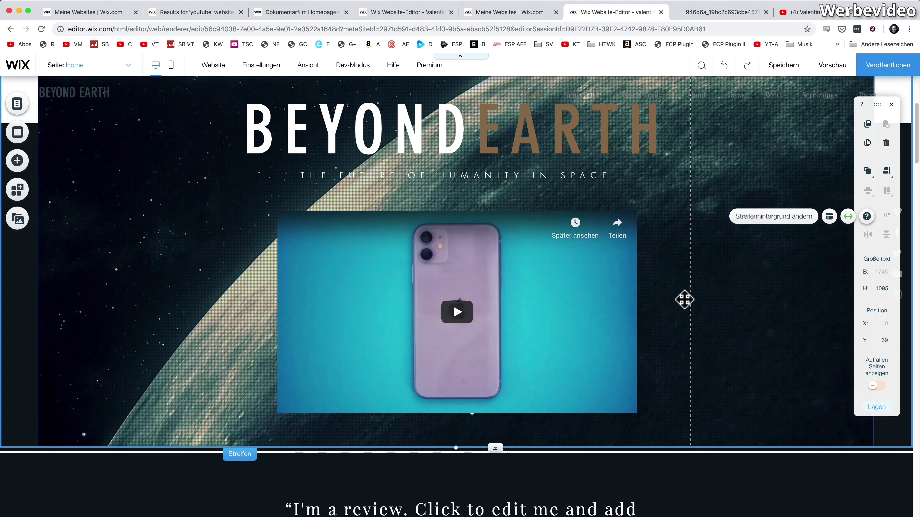
- Try the Springen animation on the video player, look through the other animations and reset it to Nichts
right_click(536, 279)
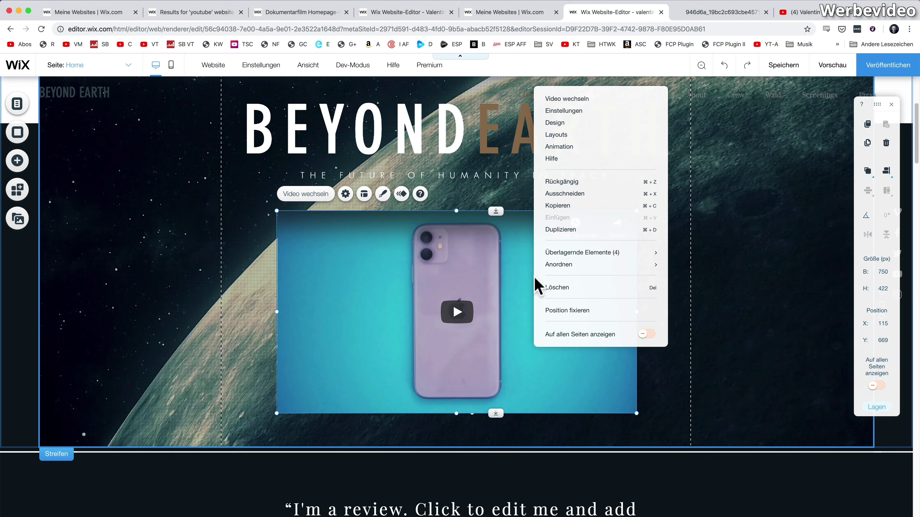
click(558, 147)
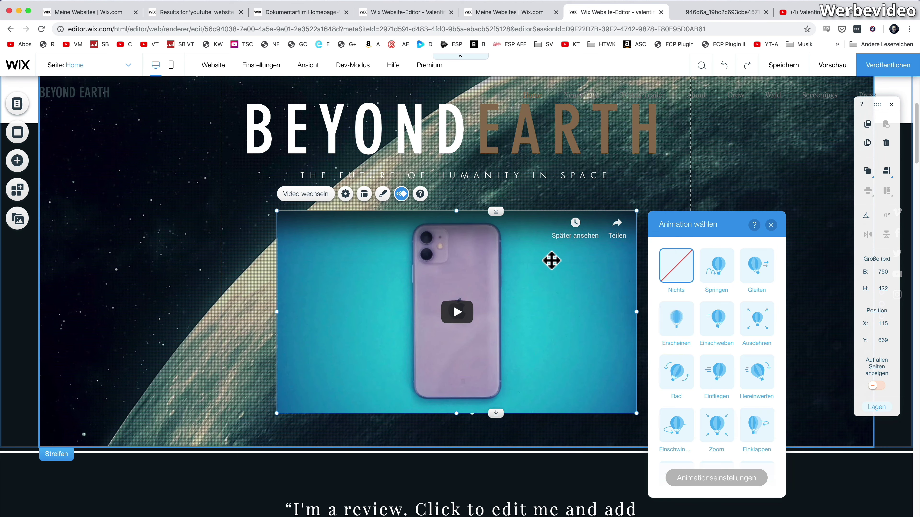
click(720, 279)
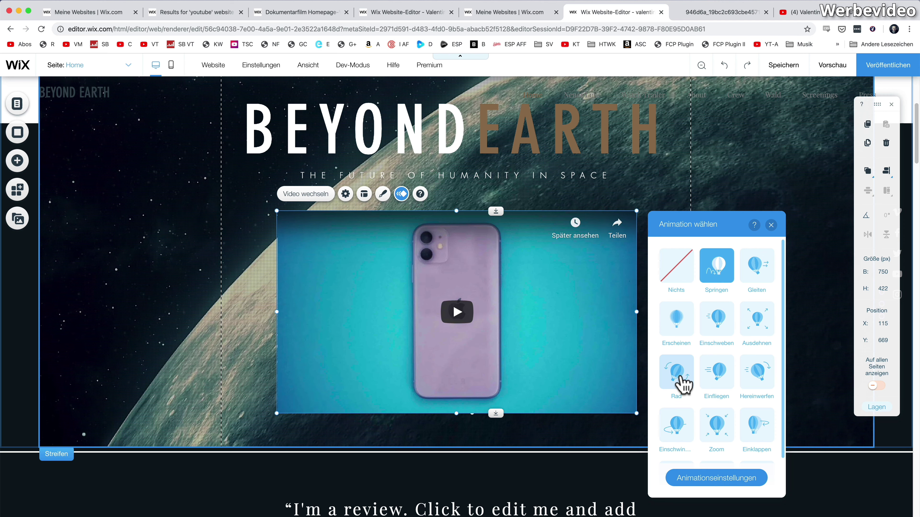
scroll(682, 383, down, 2)
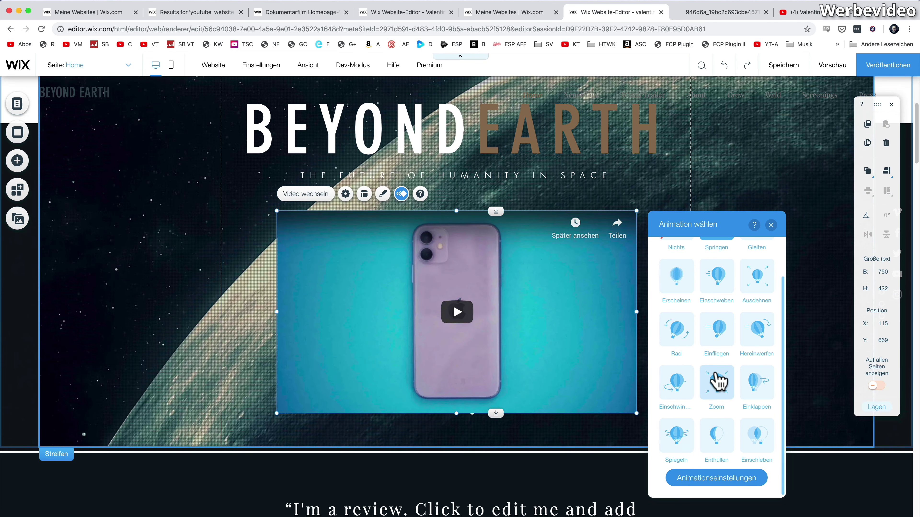
scroll(745, 319, up, 2)
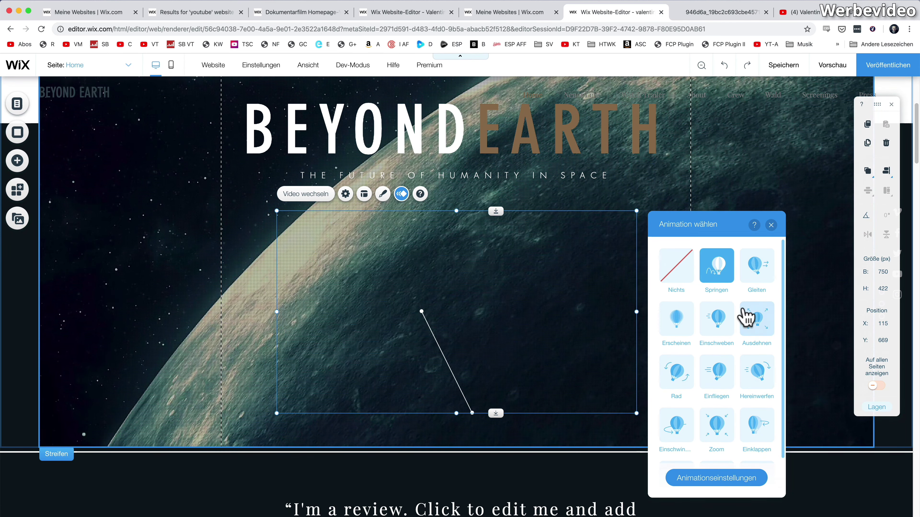
click(676, 285)
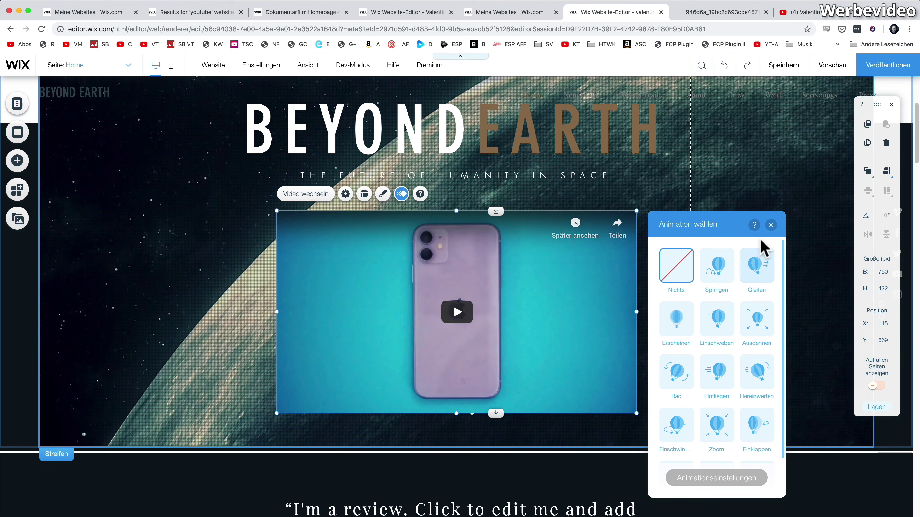
click(771, 225)
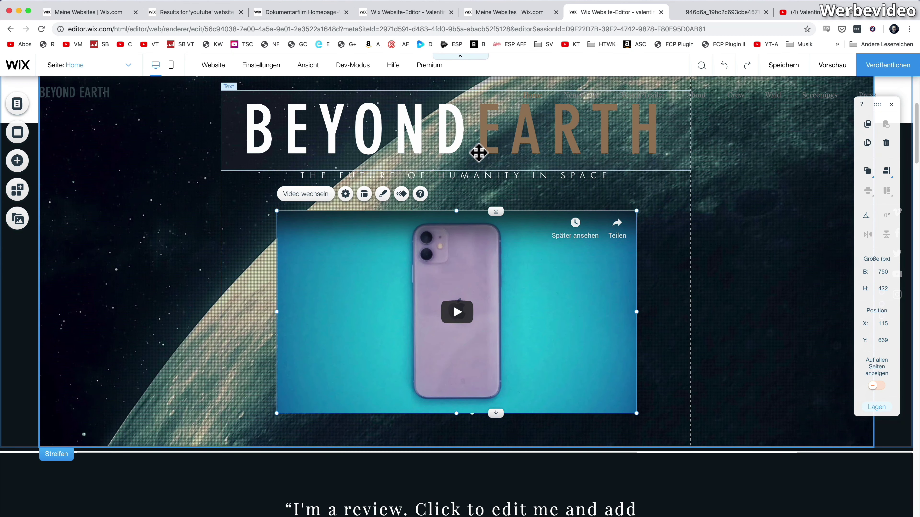
- Examine the animation choices for the large BEYOND EARTH title and leave its animation as it is
right_click(474, 137)
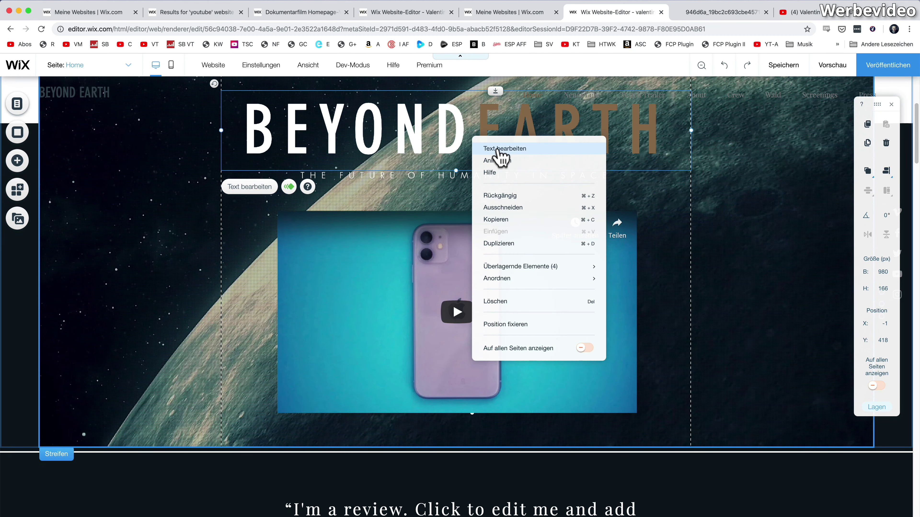
click(494, 161)
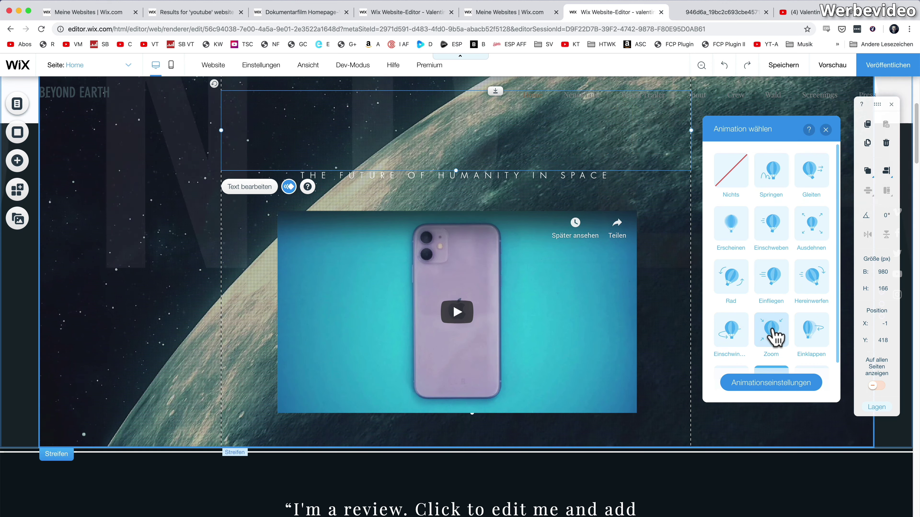
scroll(773, 337, down, 2)
scroll(772, 289, up, 2)
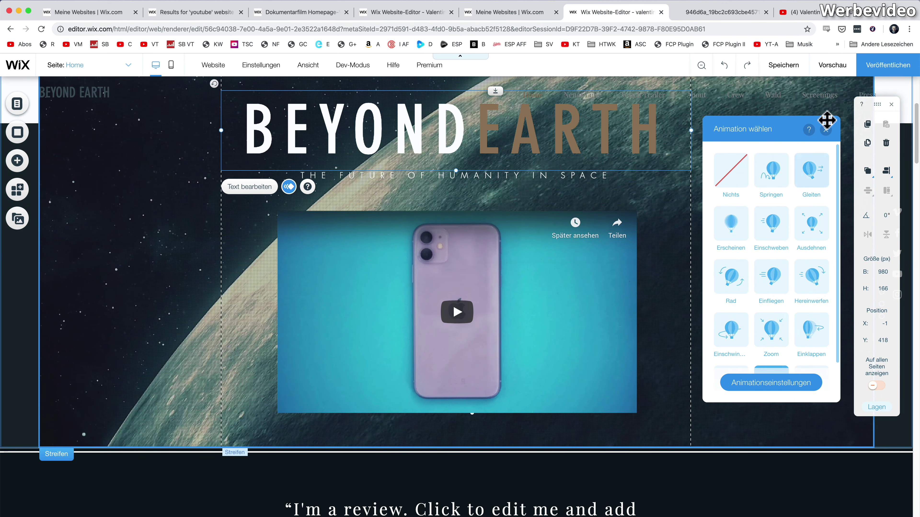
click(826, 130)
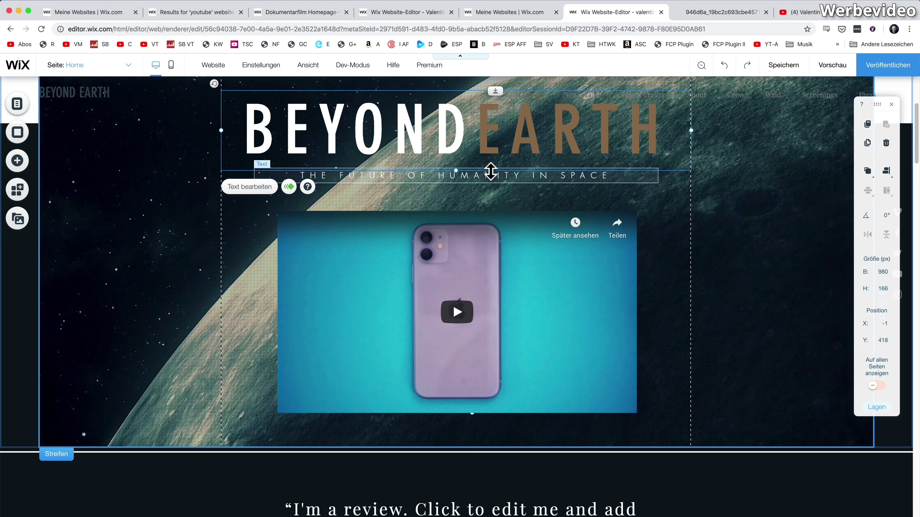
scroll(491, 172, down, 5)
scroll(491, 171, down, 3)
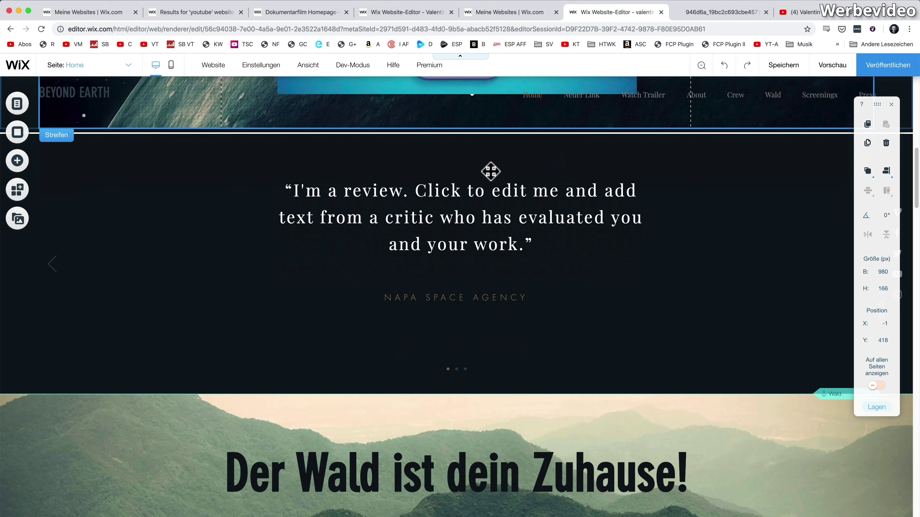
scroll(491, 171, up, 9)
click(298, 220)
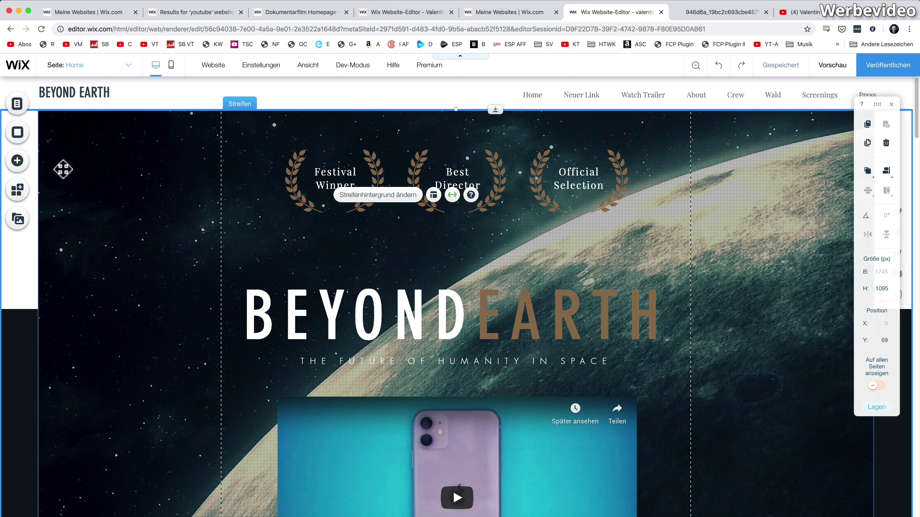
- Add a page named "Impressum und Datenschutz" and place it at the end of the website menu, below Press
click(17, 105)
click(167, 376)
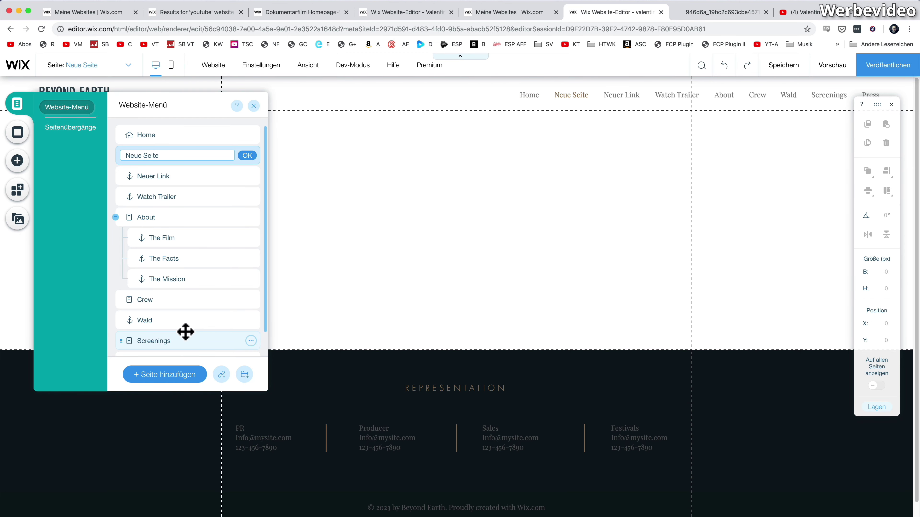
text(Impressum und Datenschutz)
click(247, 156)
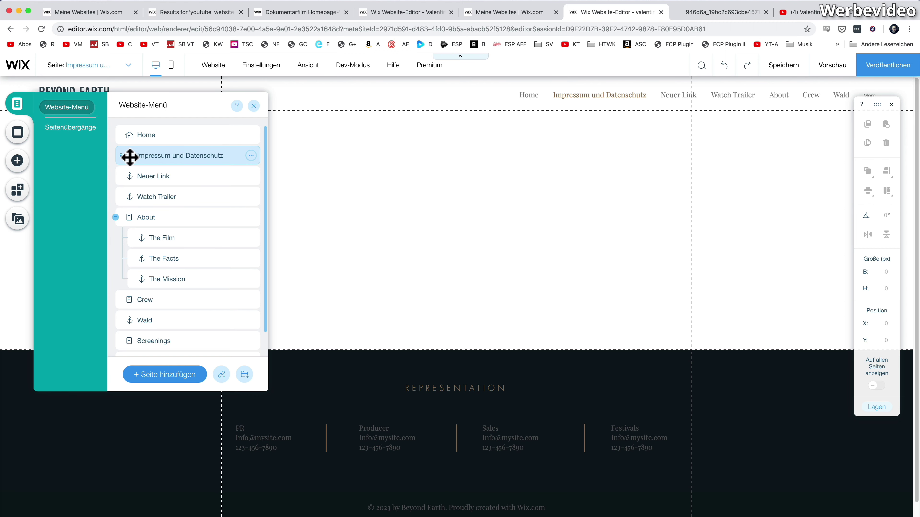
drag(129, 156, 135, 360)
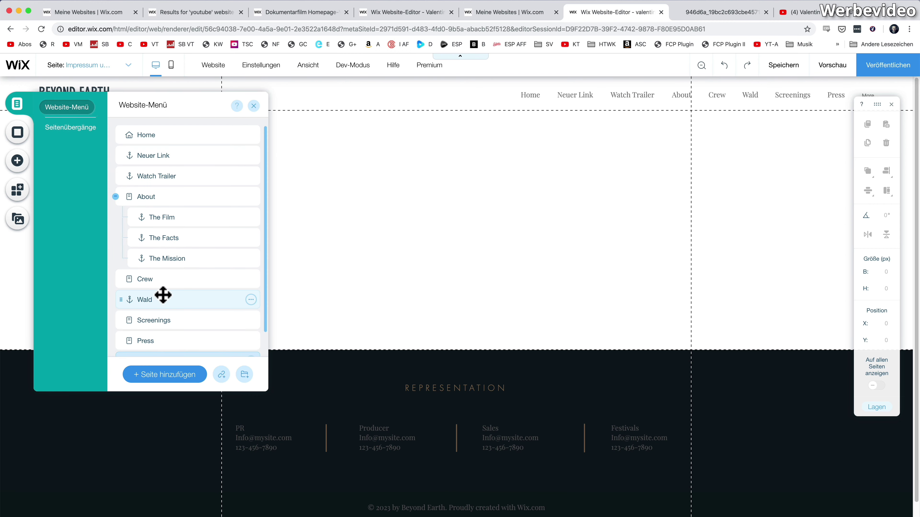
- Close the floating size and position toolbox and delete the "Neuer Link" entry from the website menu
click(892, 105)
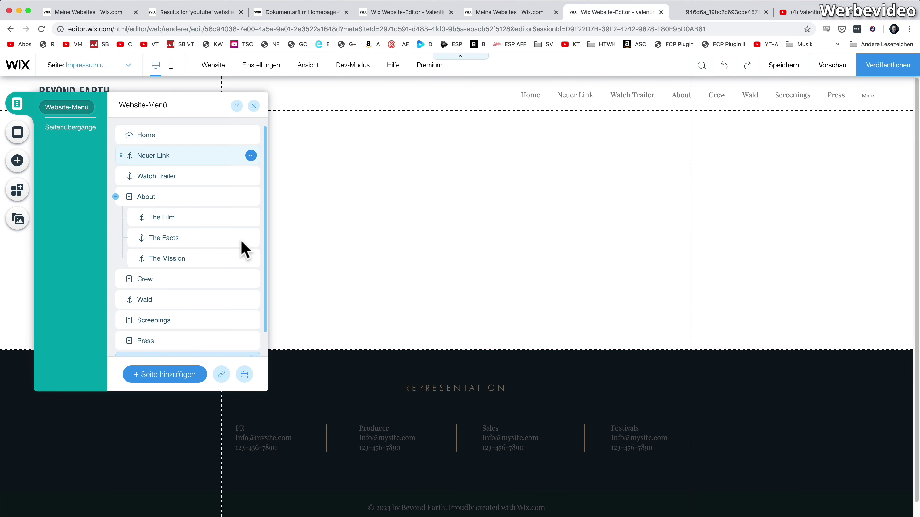
click(251, 155)
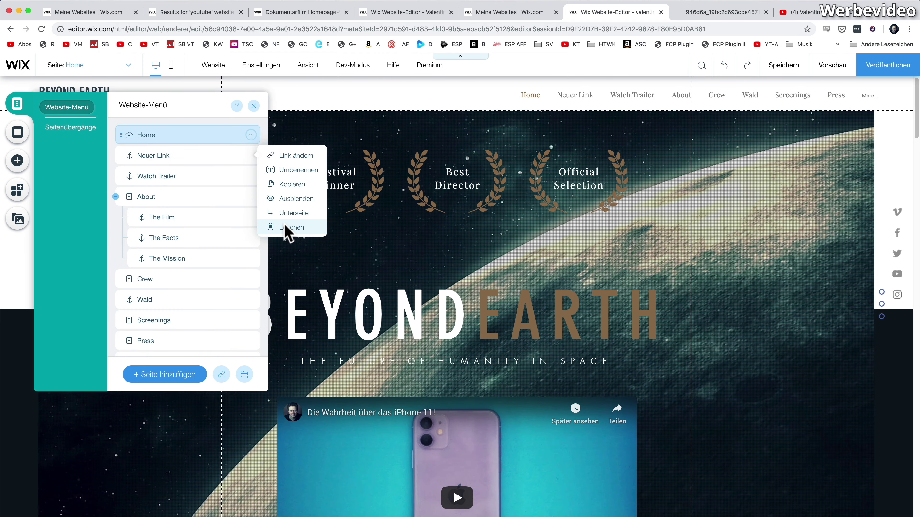
click(286, 227)
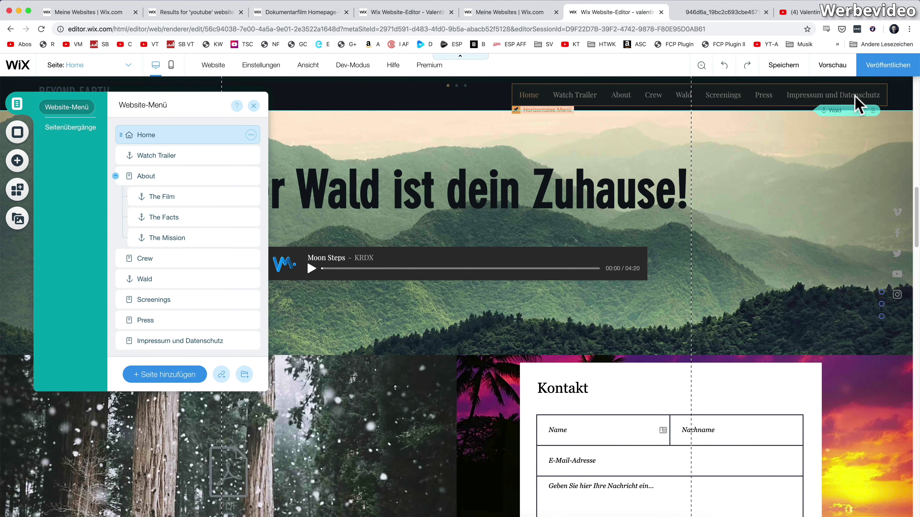
- Open the "Impressum und Datenschutz" page for editing and close the website menu list
click(188, 332)
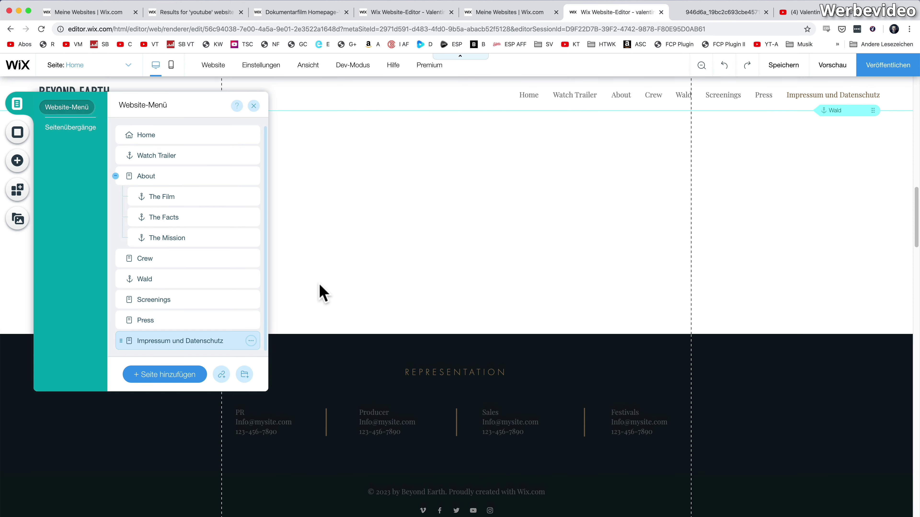
click(254, 106)
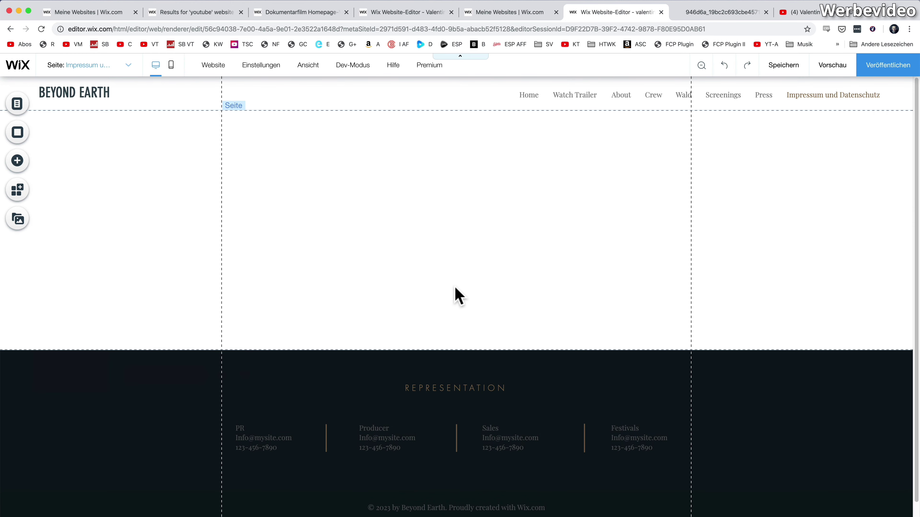
- Try the dark blue dotted page background, replace it with the blue jellyfish image, and close the background settings
click(17, 133)
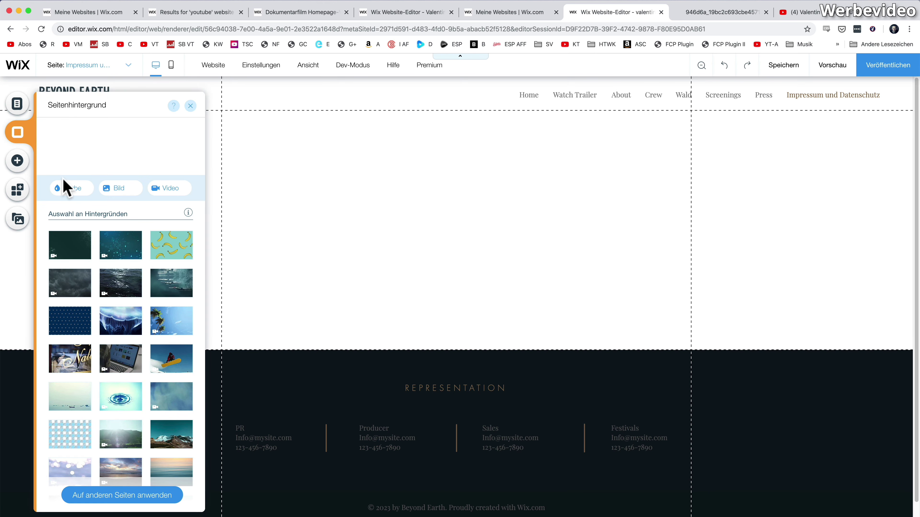
click(72, 328)
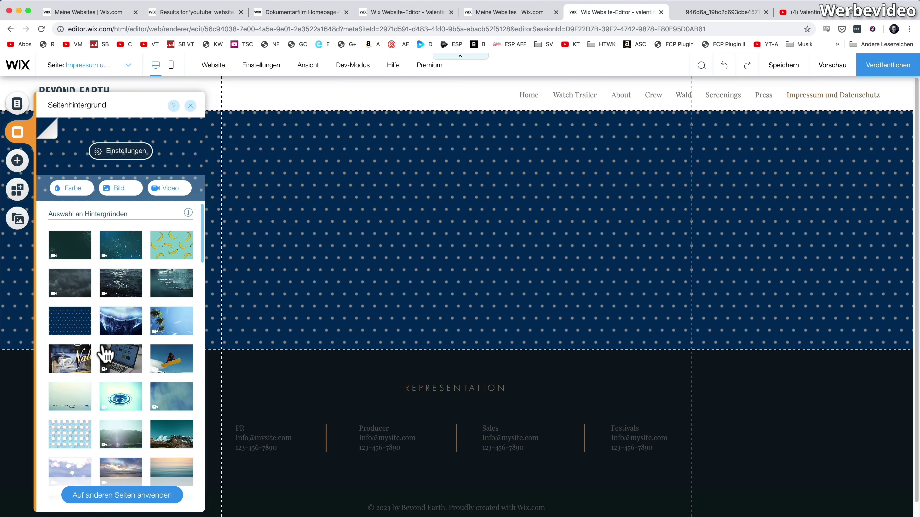
scroll(115, 346, down, 3)
click(118, 250)
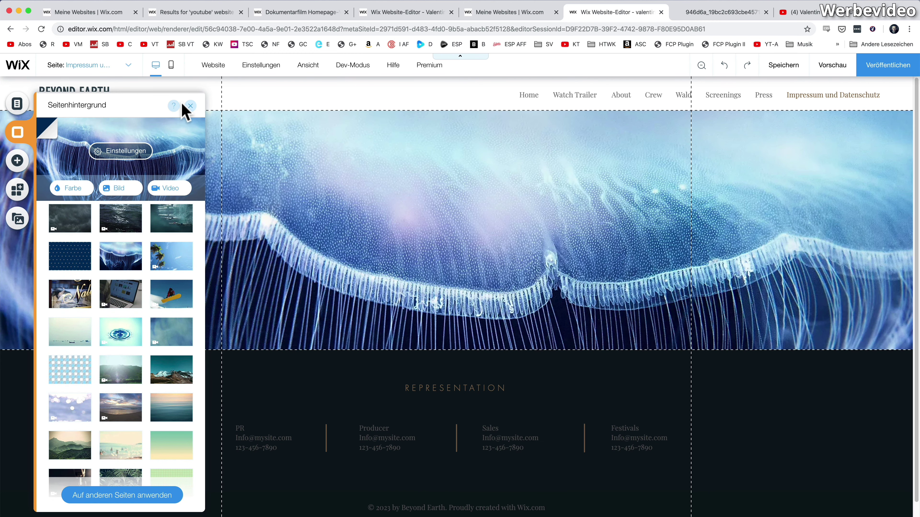
click(190, 106)
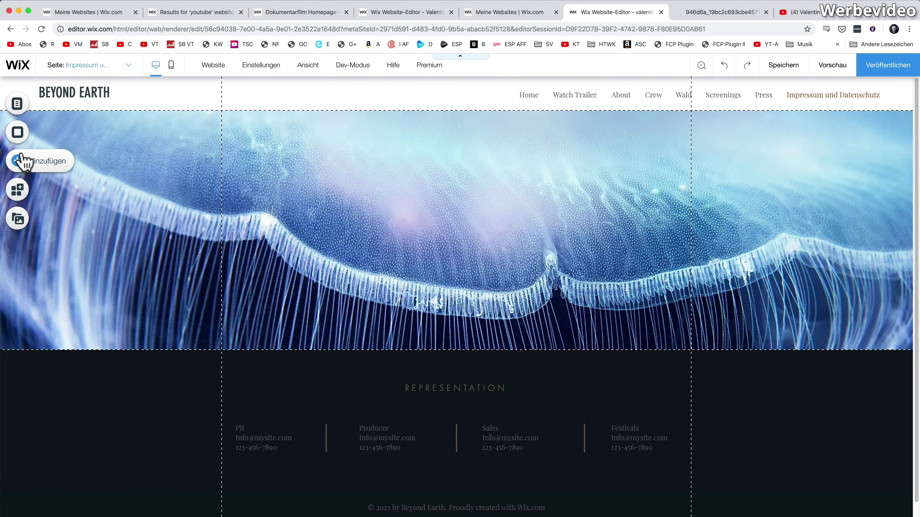
- Add the Helvetica Light text paragraph to the page and place it just inside the left content guideline, over the jellyfish background
click(22, 162)
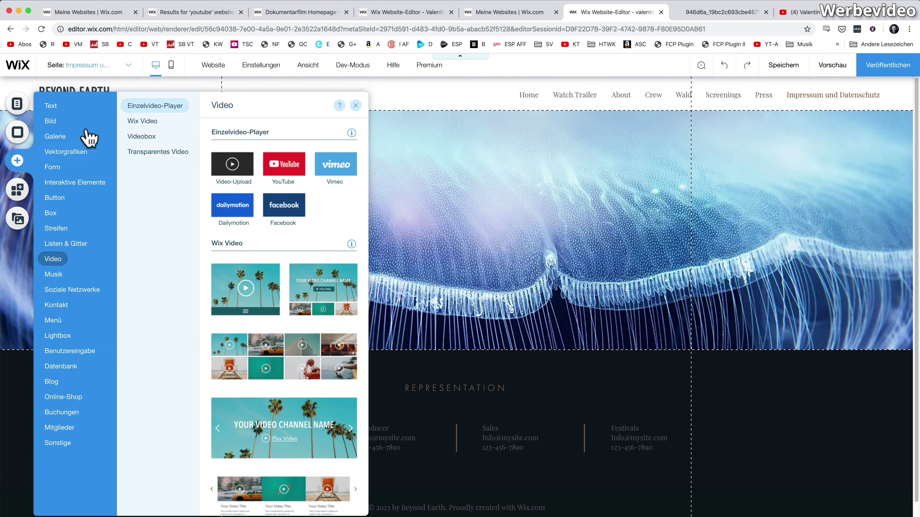
click(64, 109)
click(144, 137)
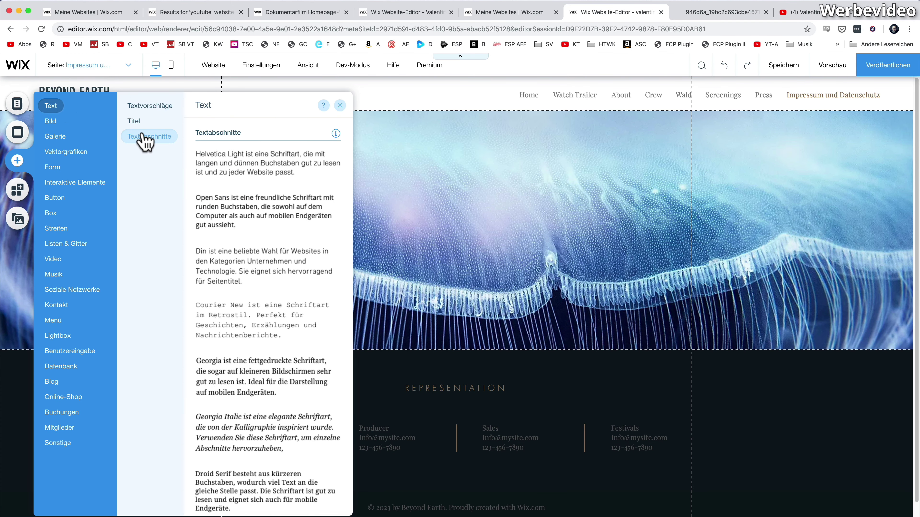
click(227, 172)
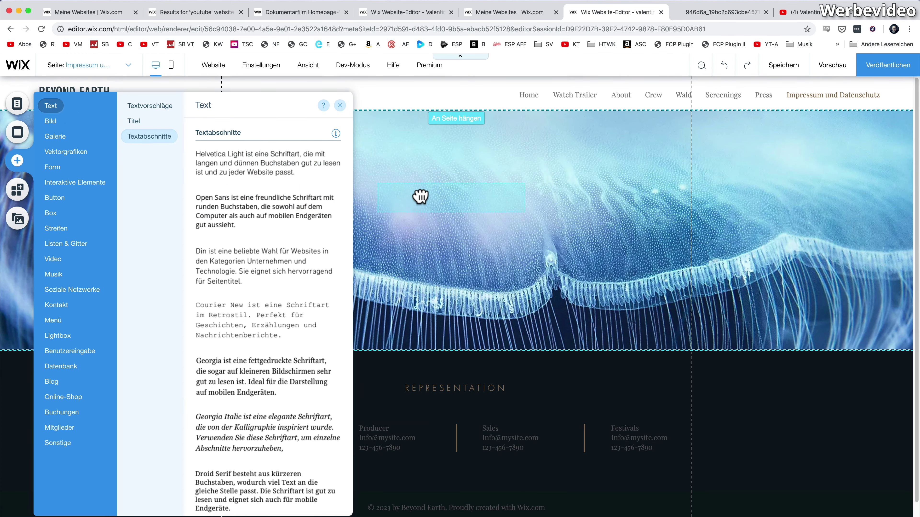
drag(391, 197, 240, 191)
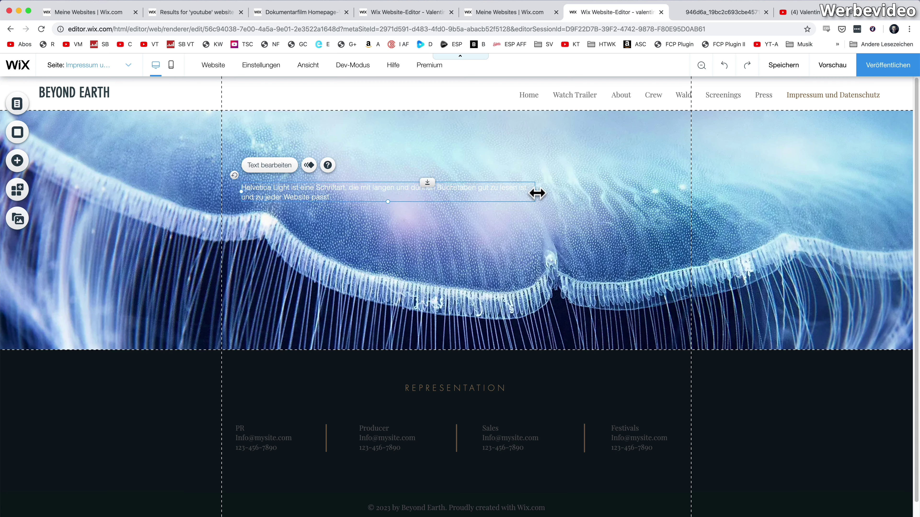